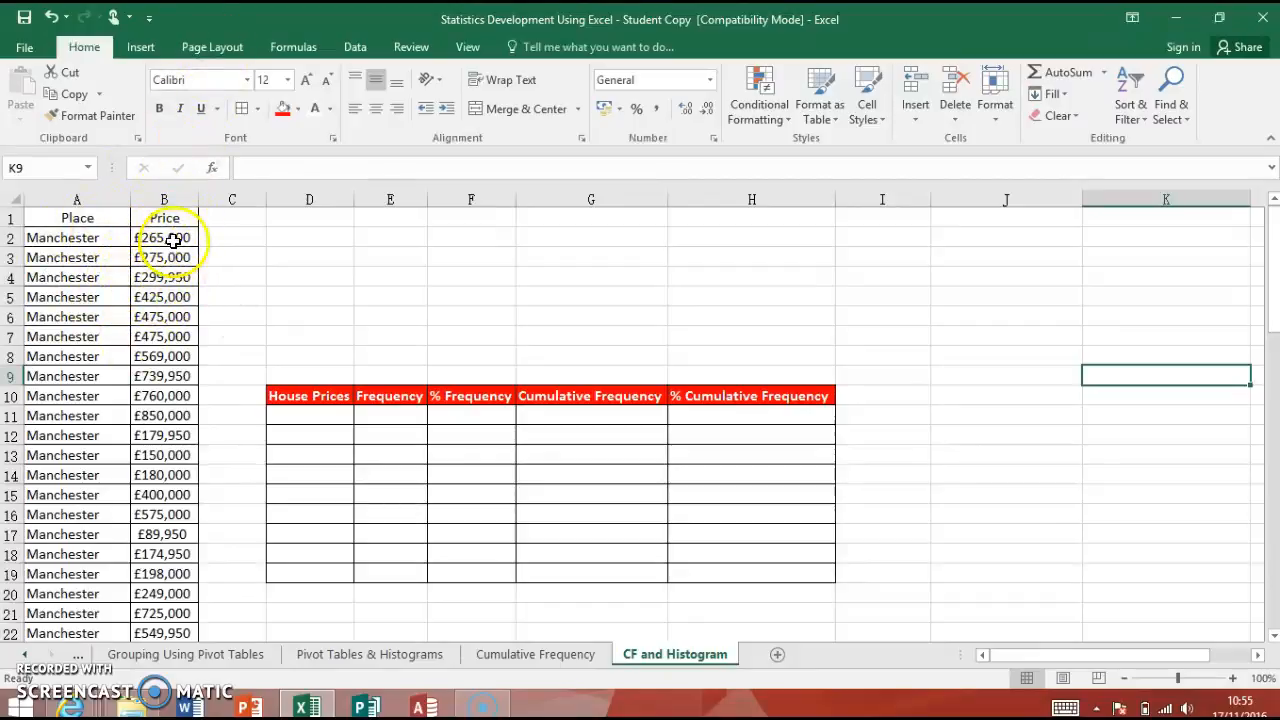
- Create a PivotTable from the Place and Price data in A1:B41, placed on the existing worksheet at D1, replacing the cell contents there
left_click(176, 240)
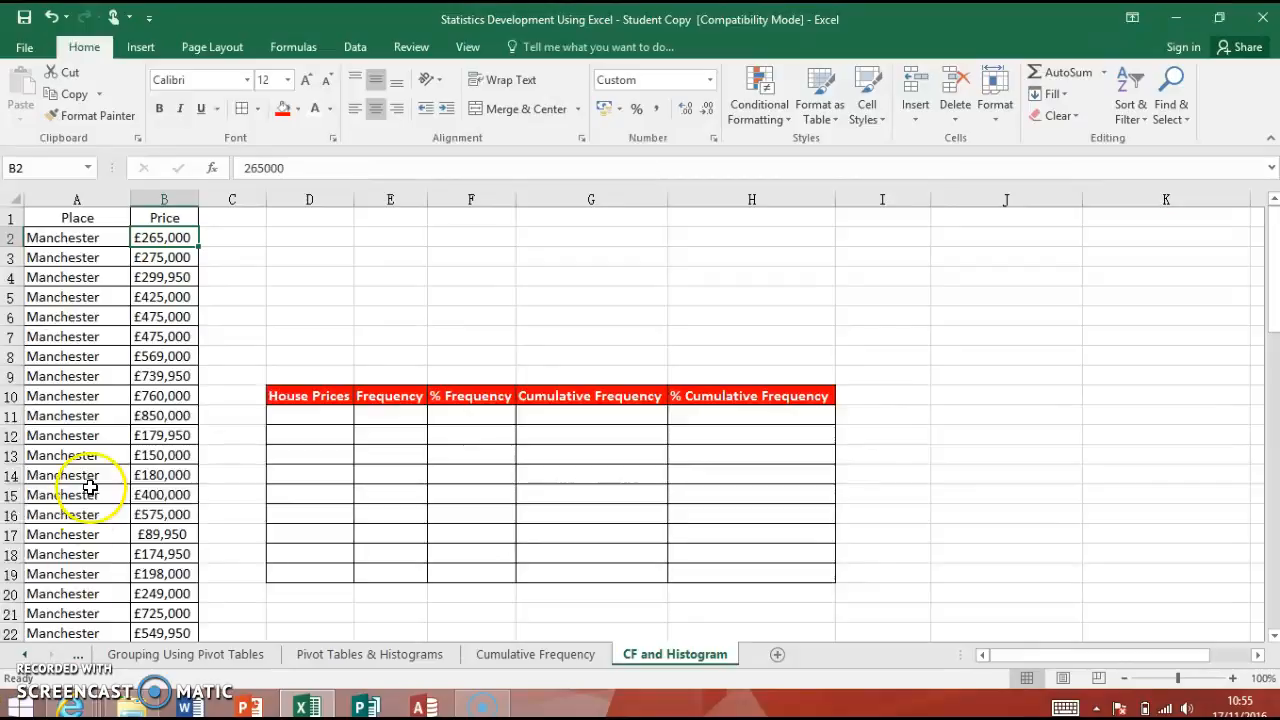
left_click(176, 278)
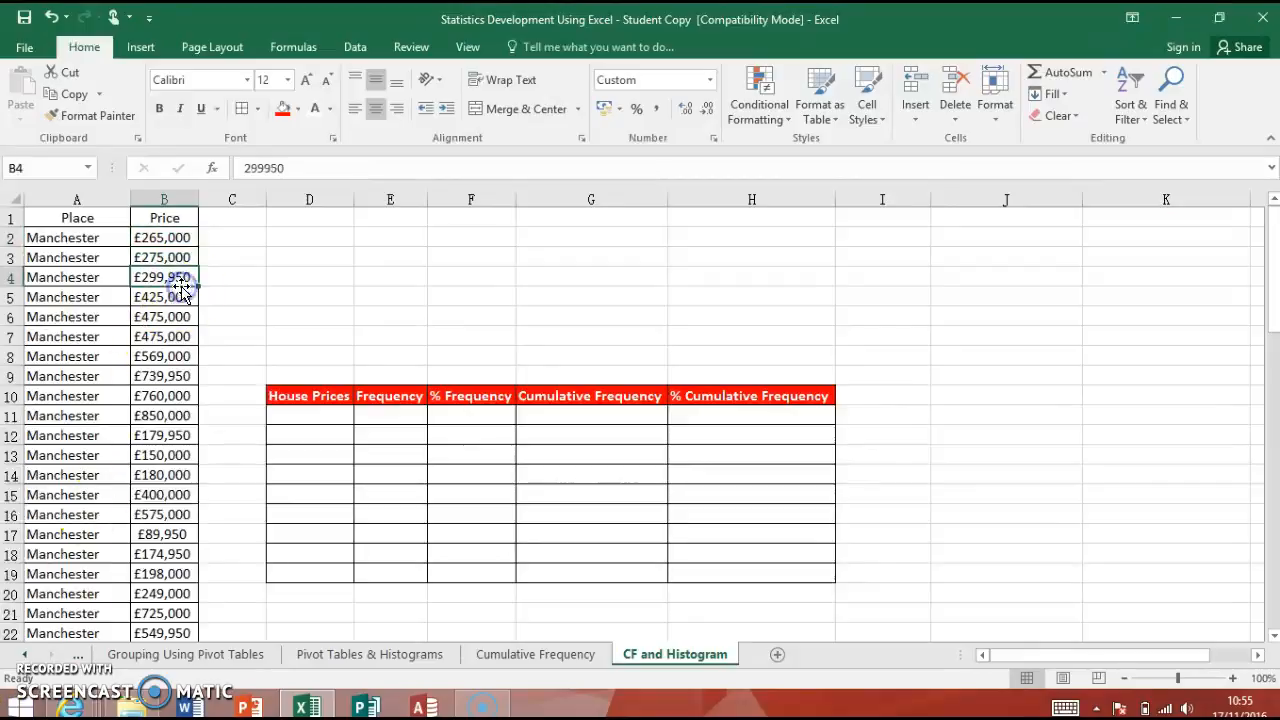
left_click(140, 47)
left_click(36, 96)
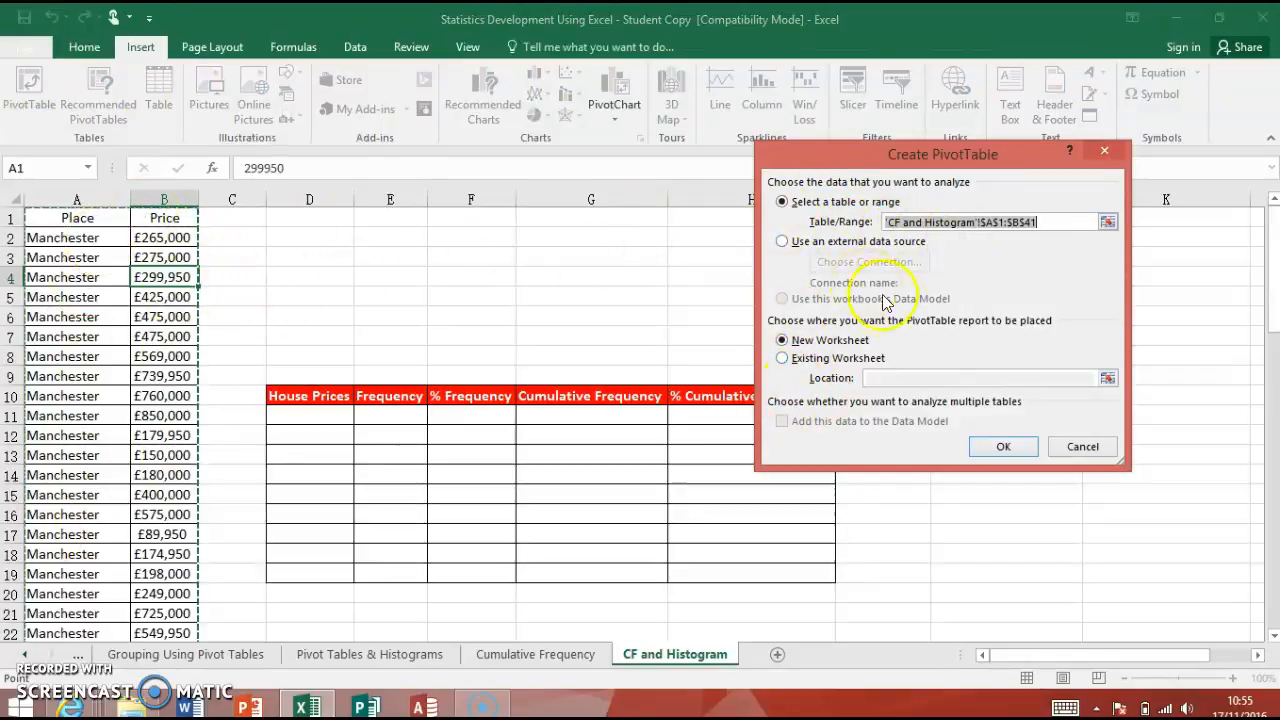
left_click(810, 358)
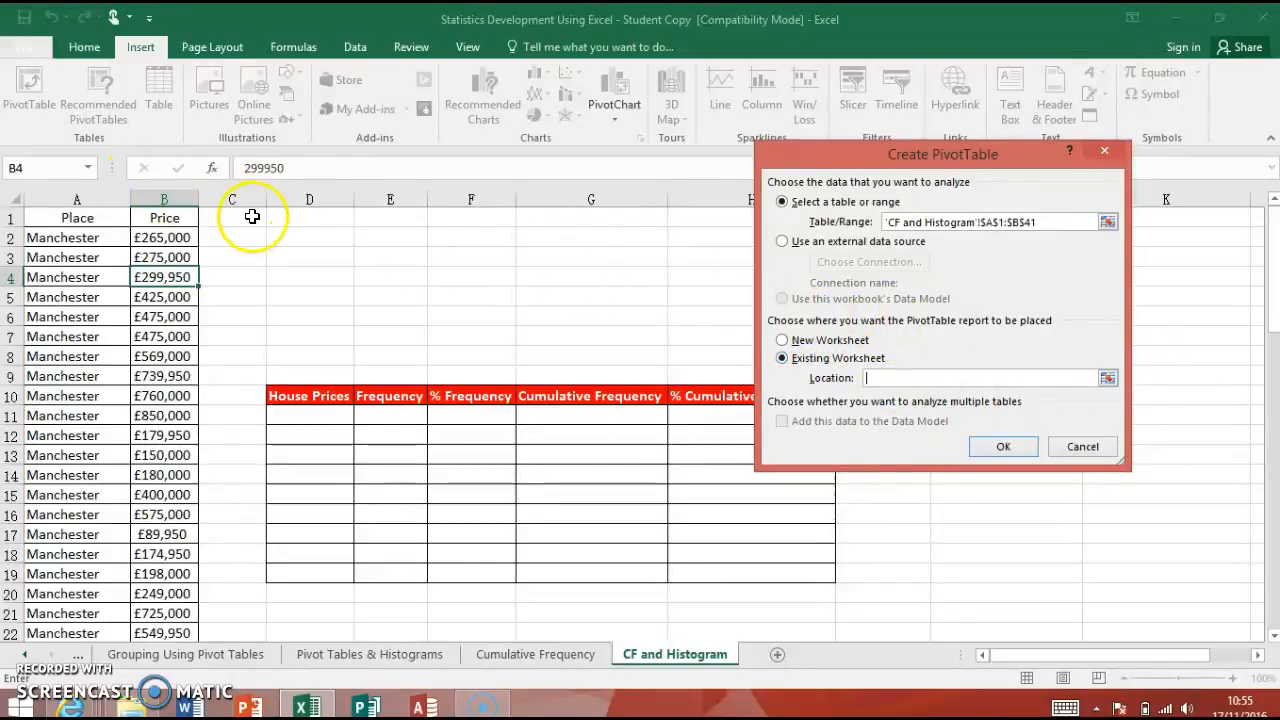
left_click(299, 218)
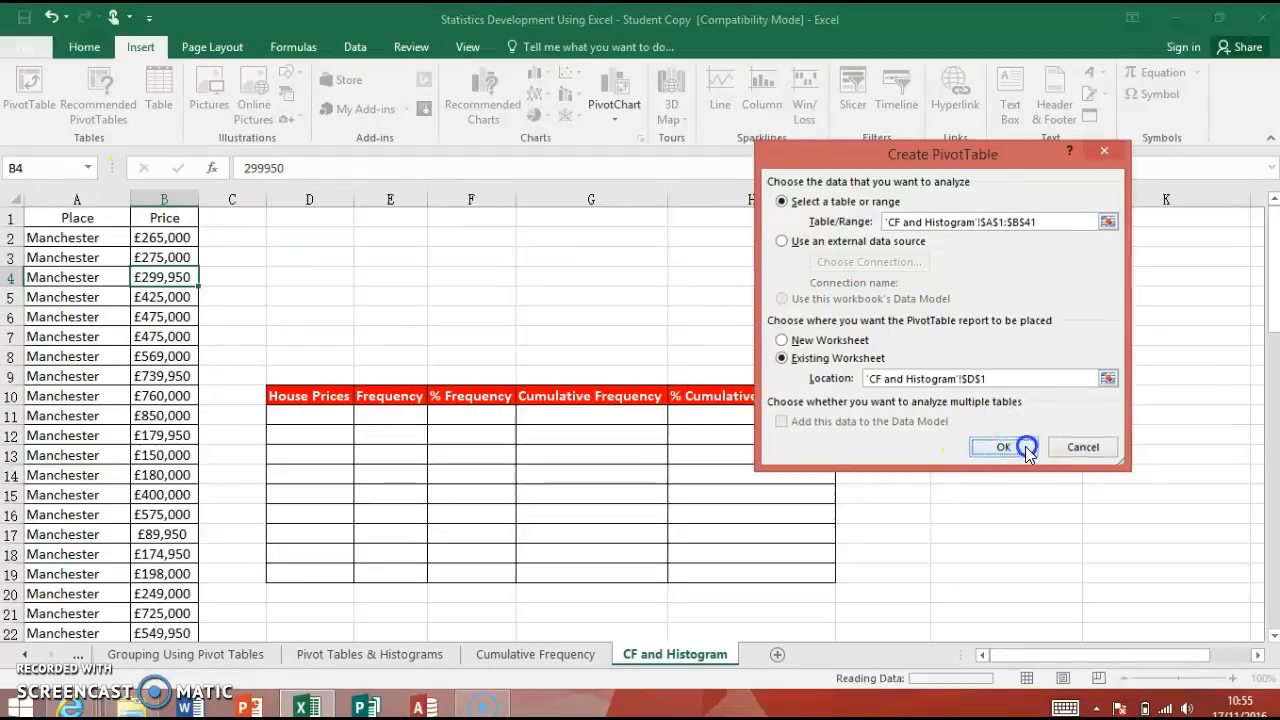
left_click(1028, 450)
left_click(605, 409)
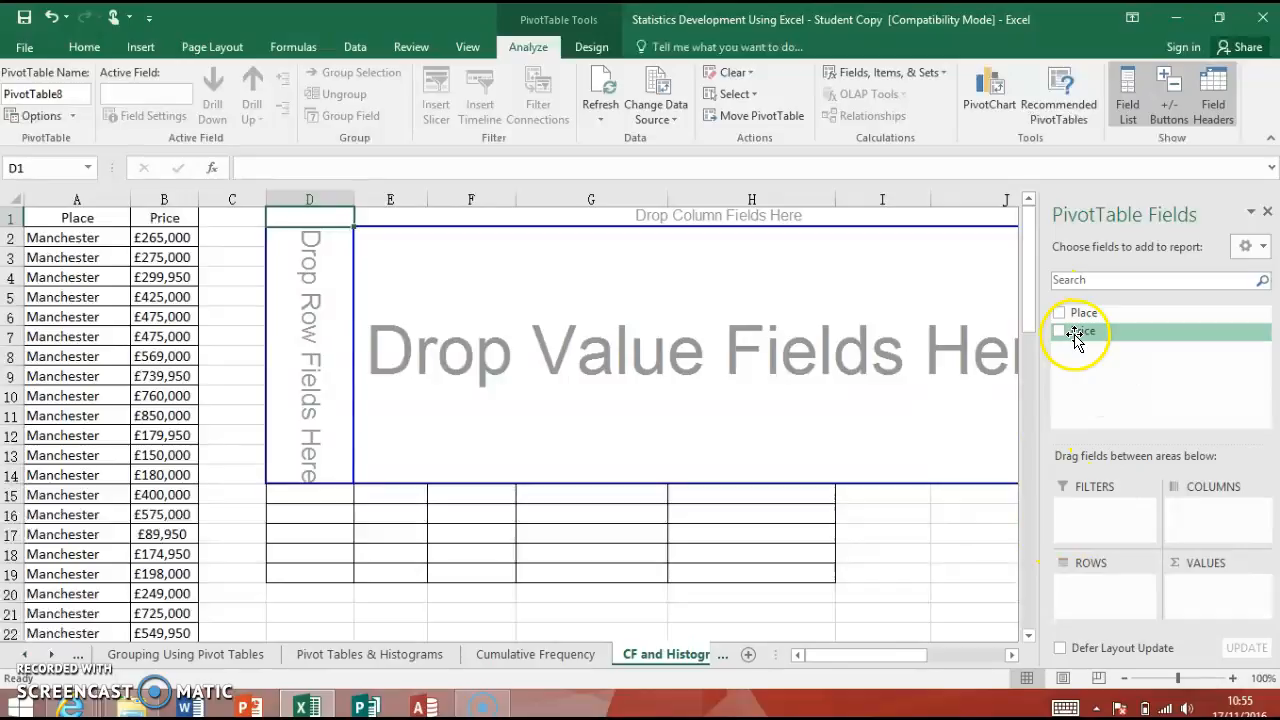
- Add the Price field to the PivotTable's rows
left_click_drag(1075, 340, 1055, 318)
left_click_drag(1103, 587, 1105, 590)
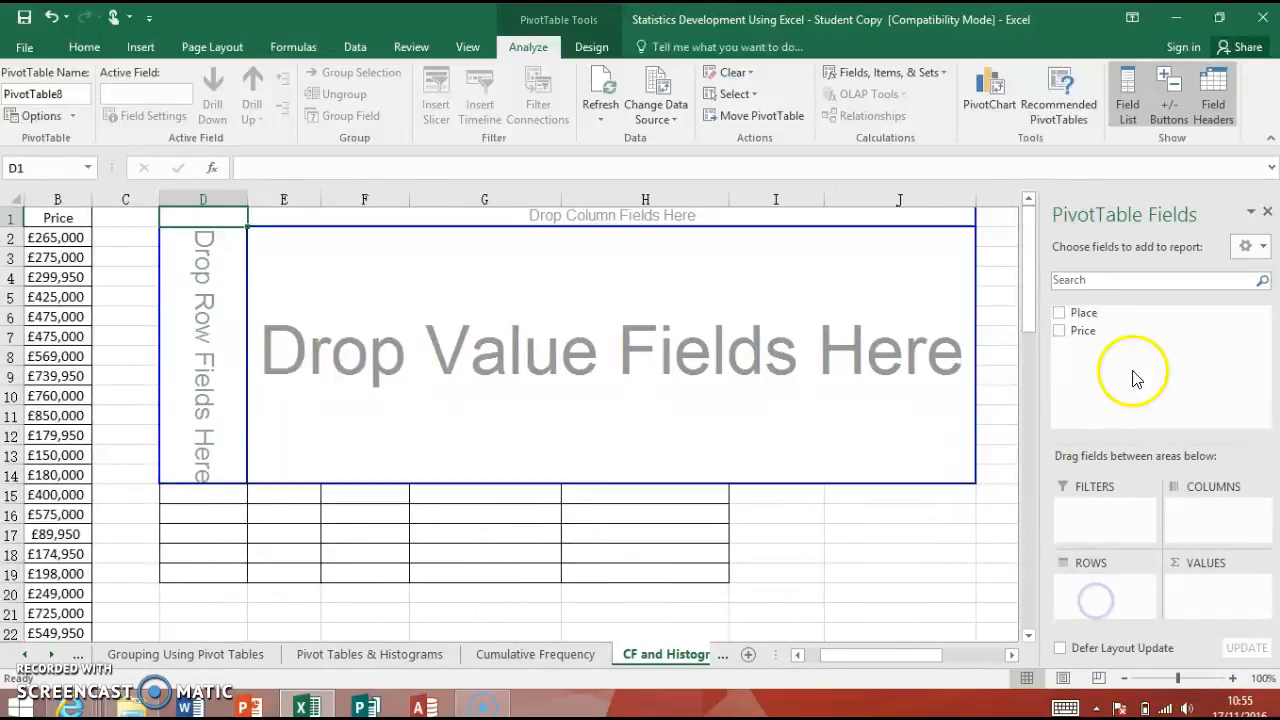
left_click_drag(1100, 340, 1090, 610)
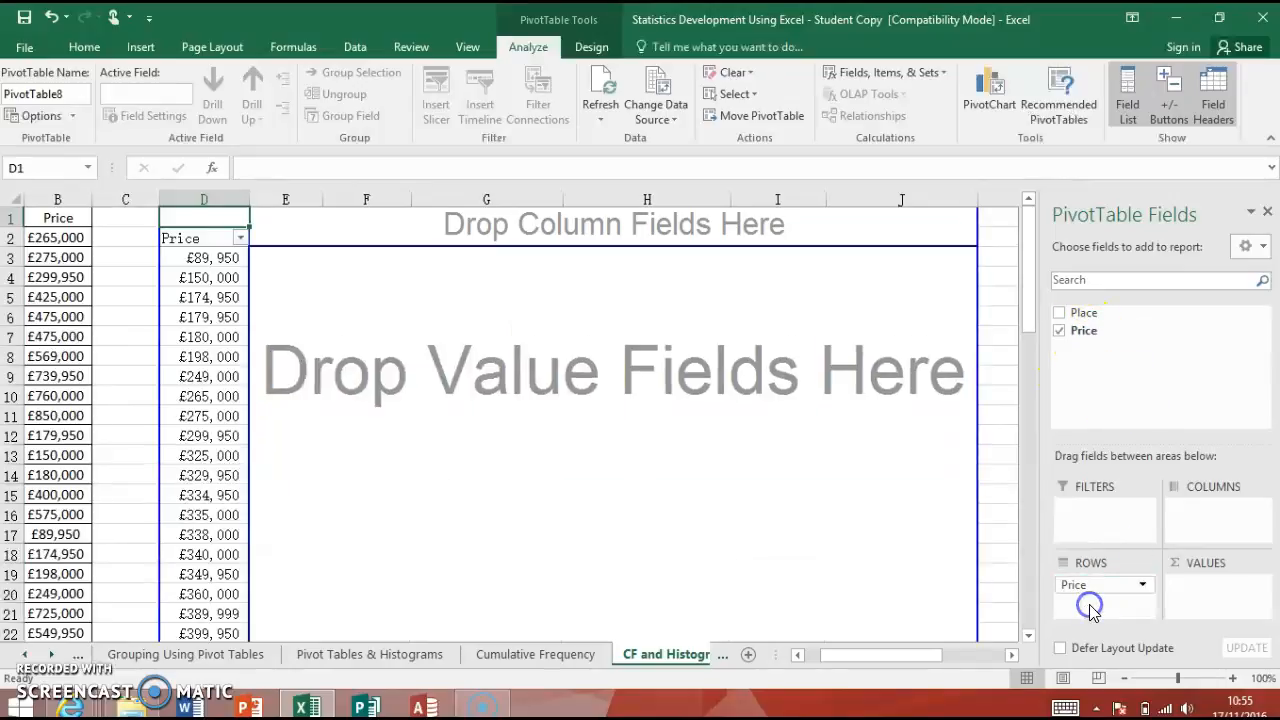
- Group the PivotTable's Price rows from 0 to 900000 in intervals of 100000
right_click(205, 317)
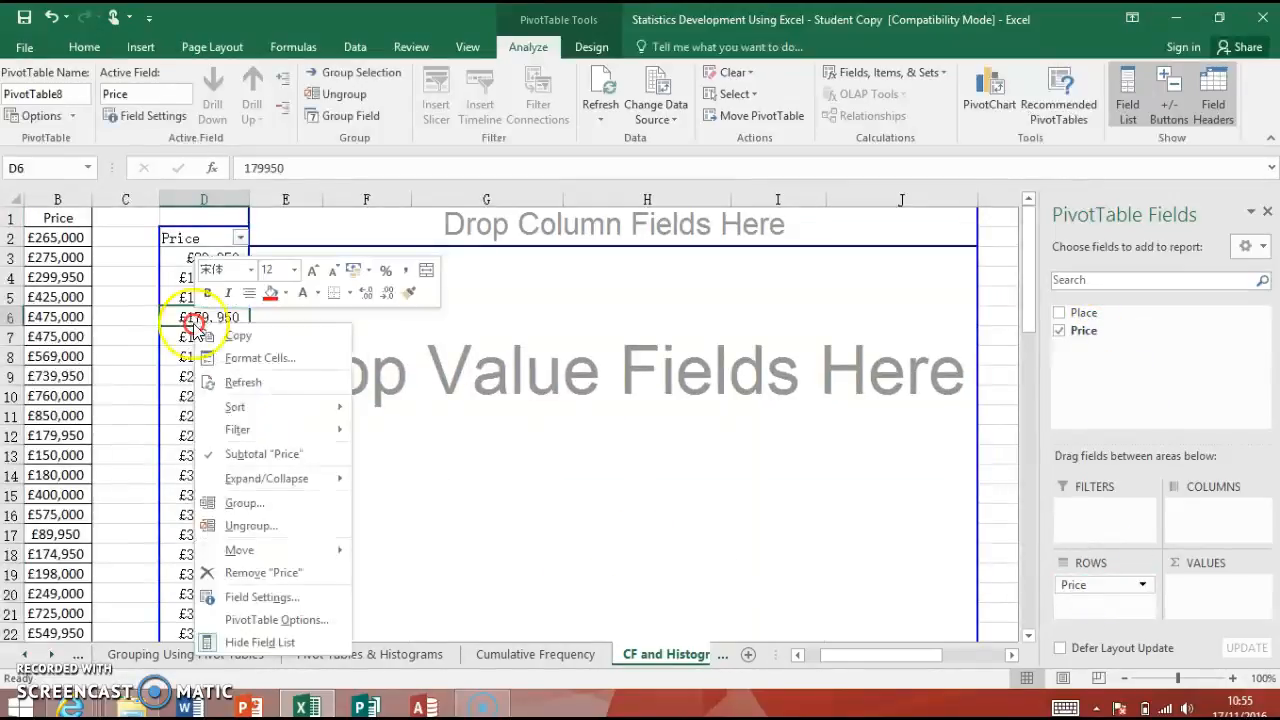
left_click(289, 505)
left_click(324, 476)
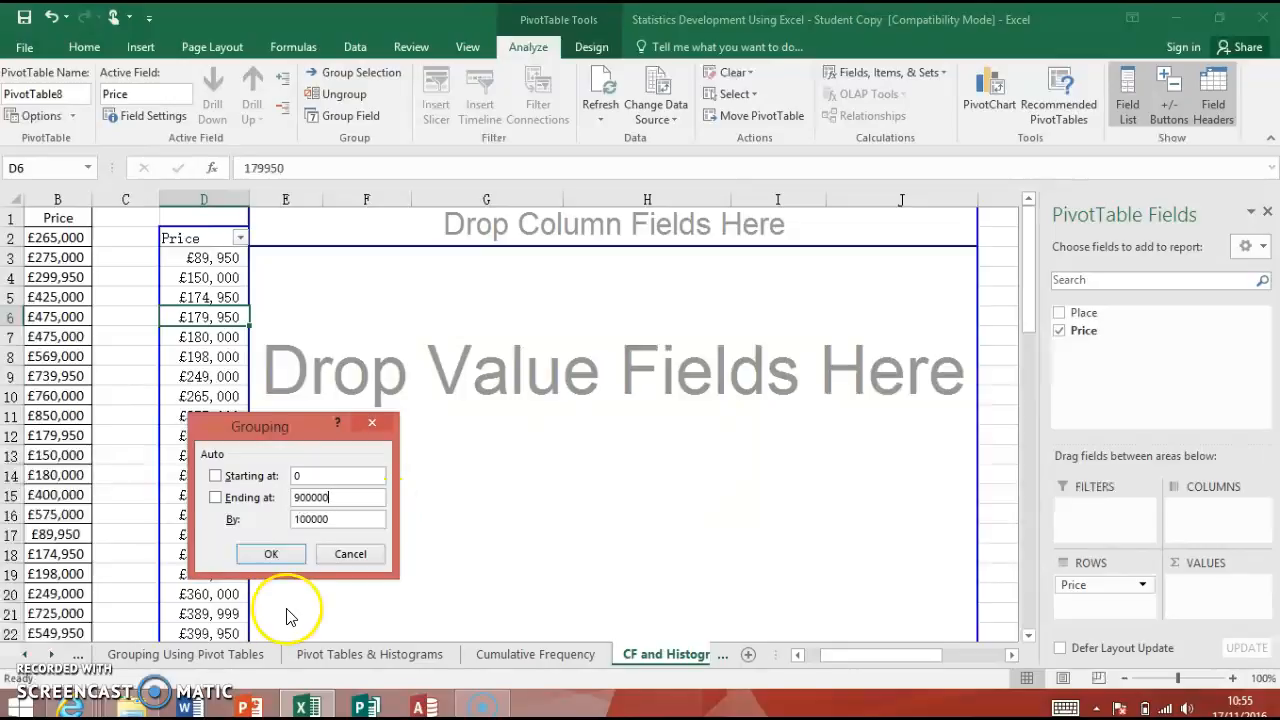
left_click(275, 554)
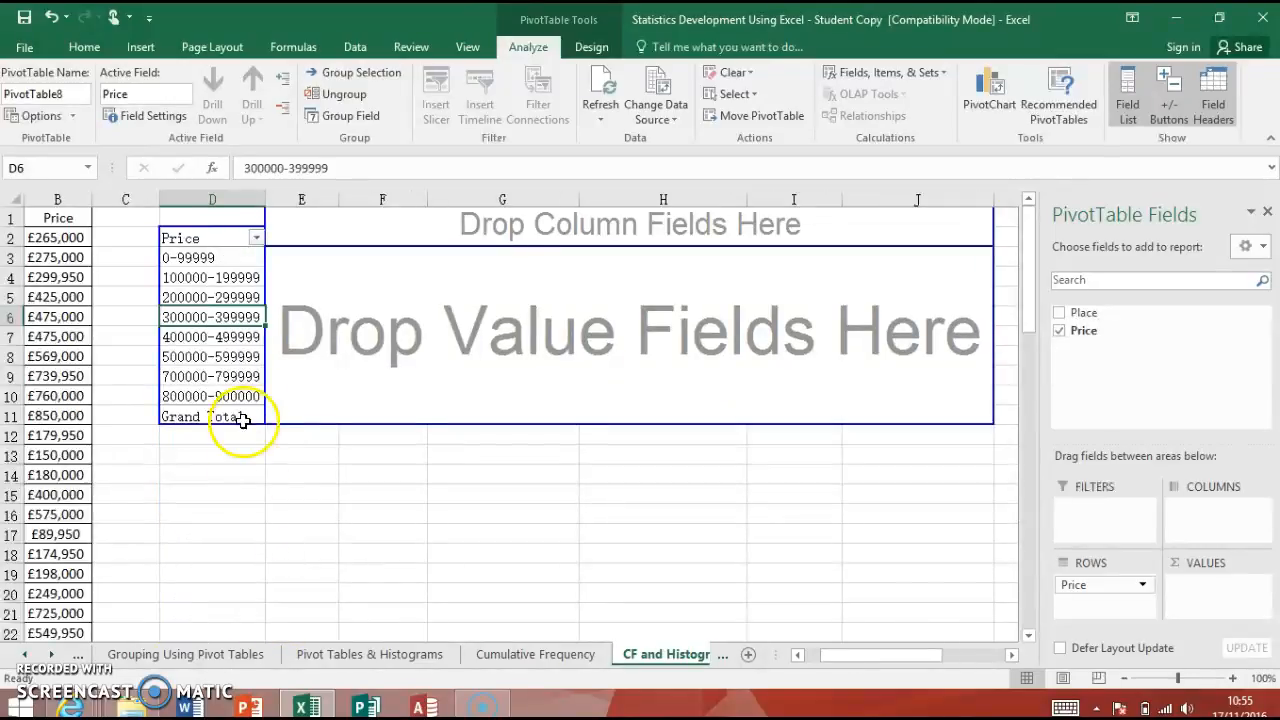
- Add Price to the PivotTable's values as a count and widen the PivotTable's columns
left_click_drag(1084, 333, 1196, 594)
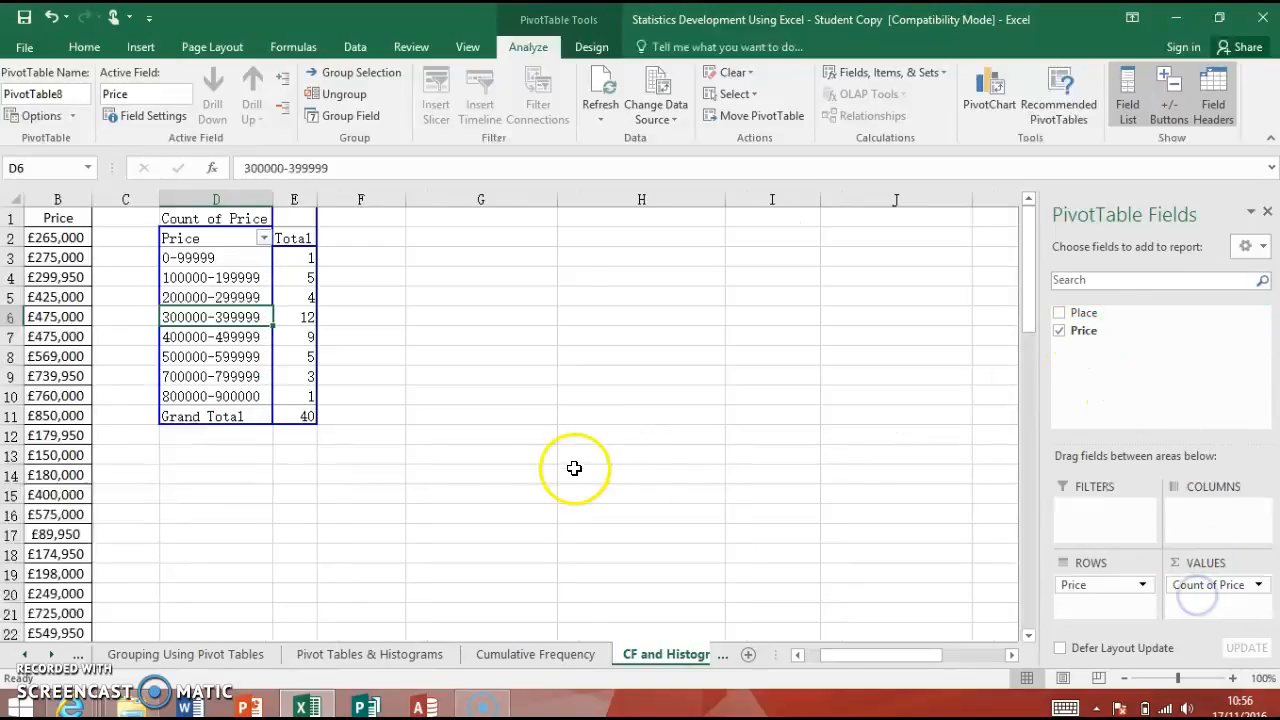
left_click(500, 472)
mouse_move(1272, 257)
left_mouse_down()
mouse_move(1272, 300)
mouse_move(1272, 238)
left_mouse_up()
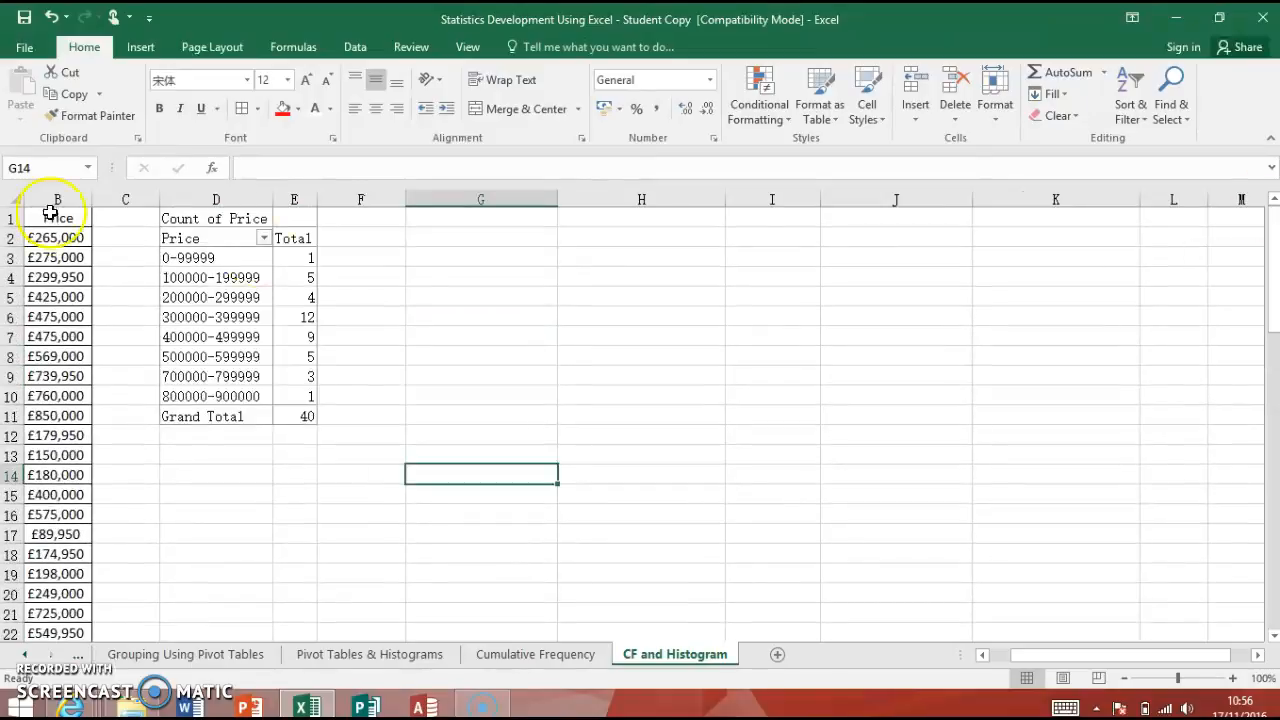
mouse_move(305, 338)
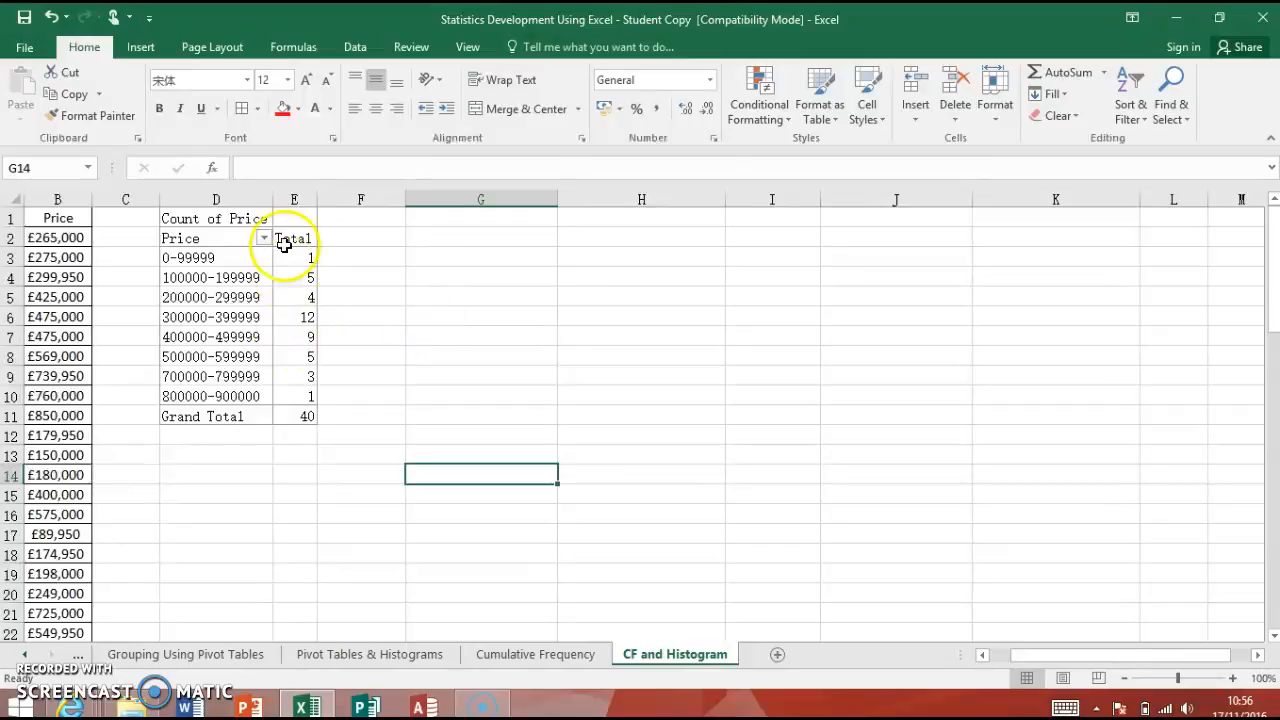
left_click_drag(313, 200, 287, 200)
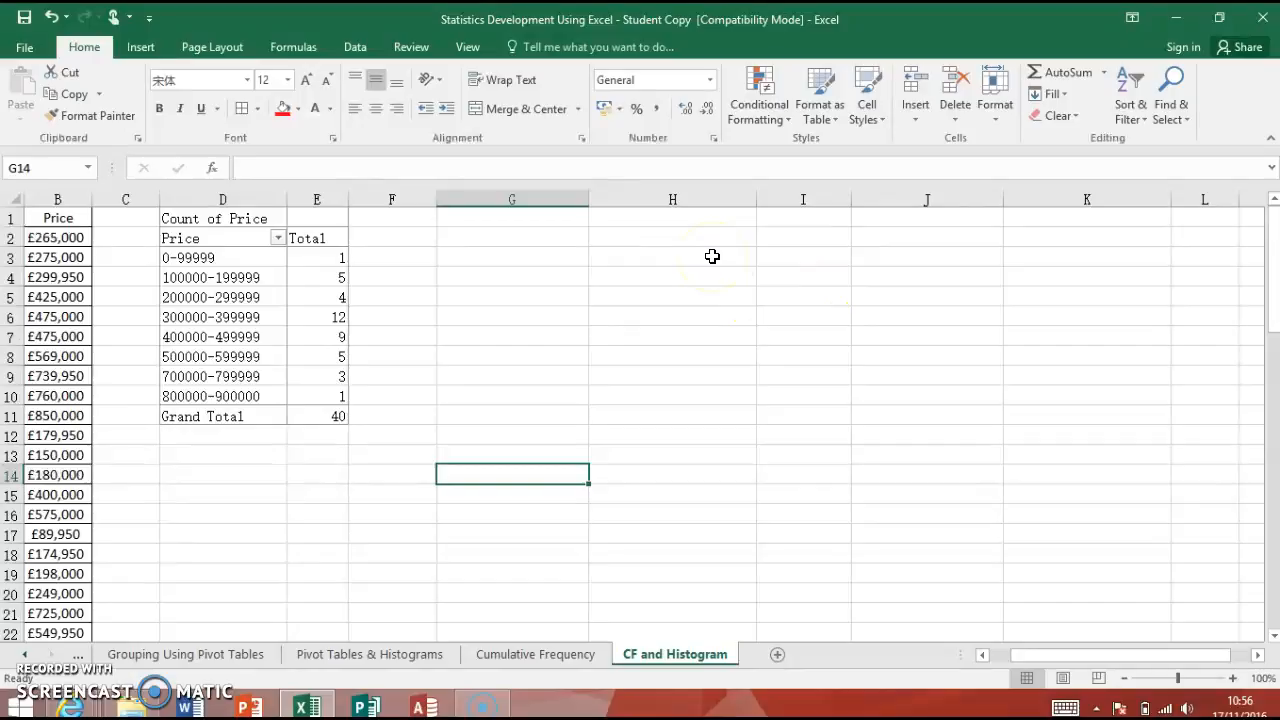
- Enter the headings "House Price" in G2 and "Frequency" in H2, and fit both columns to their text
left_click(533, 239)
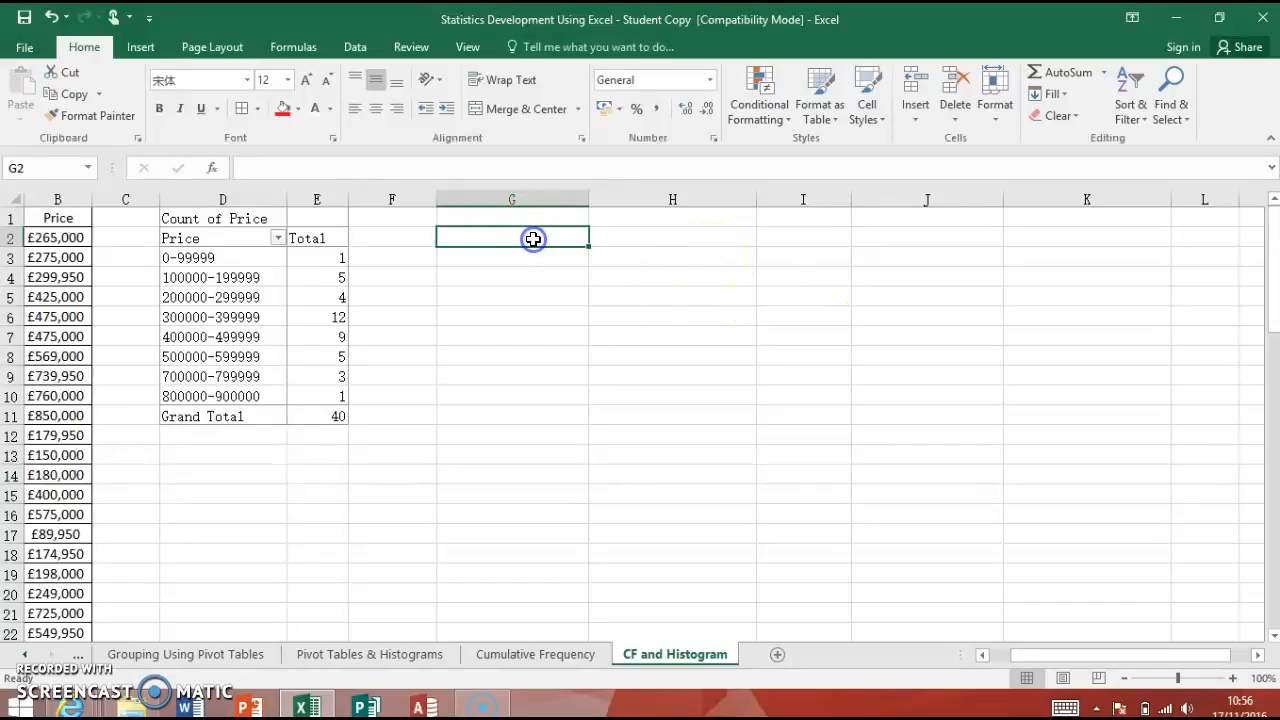
type("House Price")
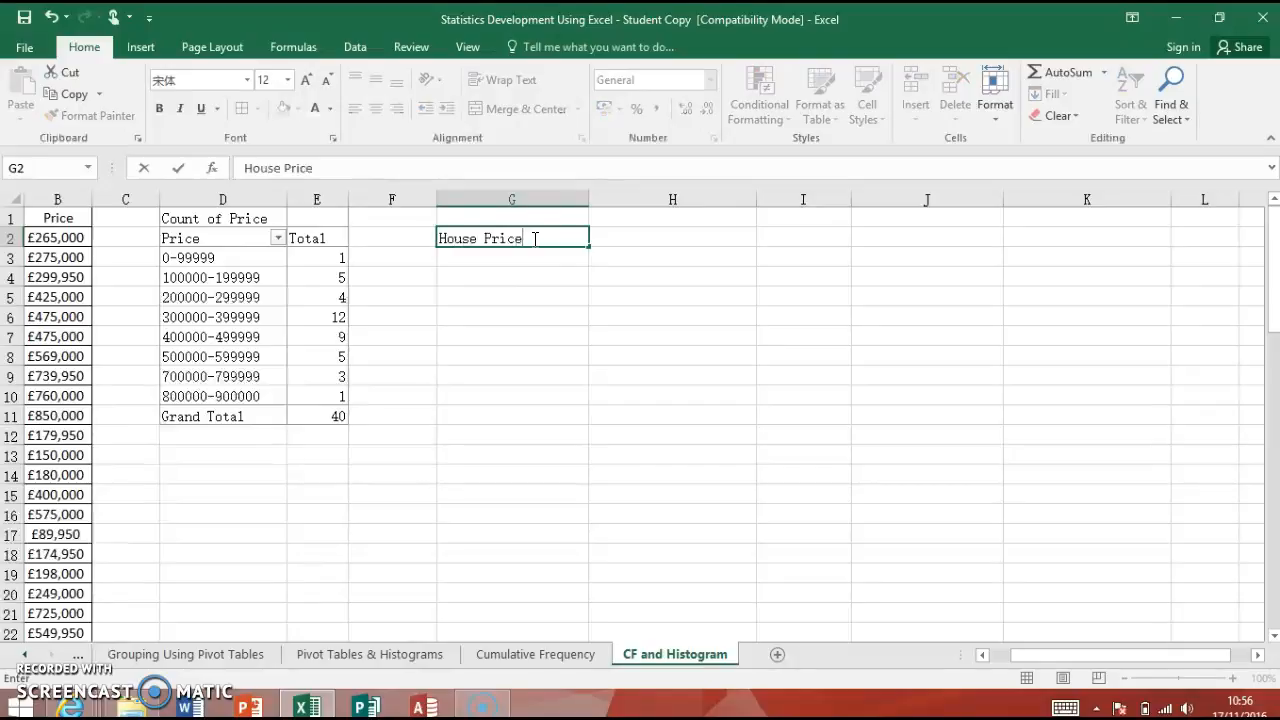
key("Tab")
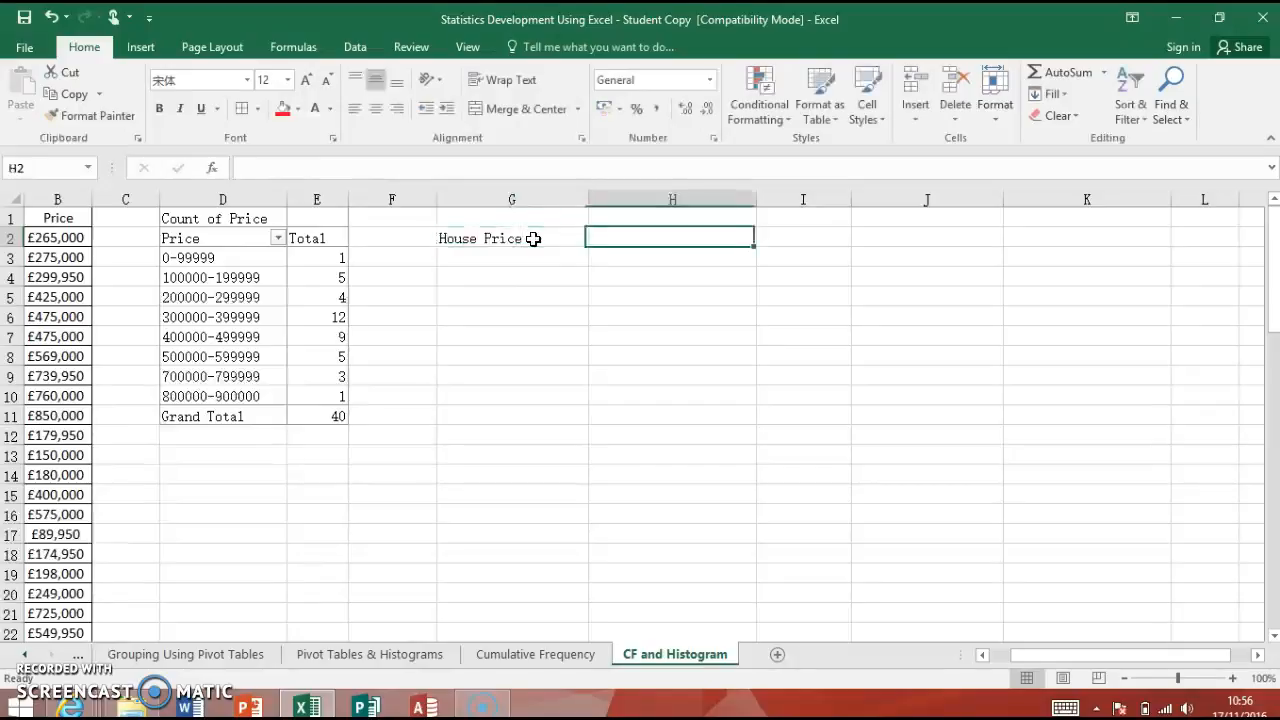
type("Freque")
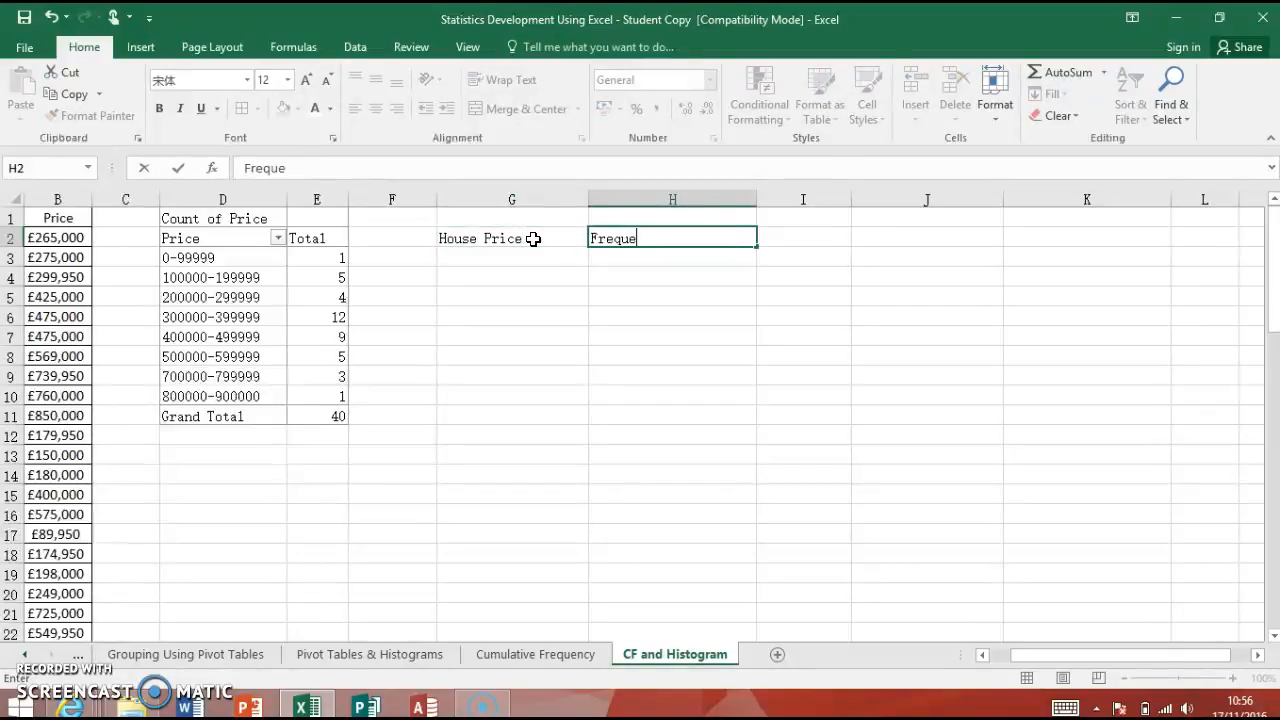
key("Tab")
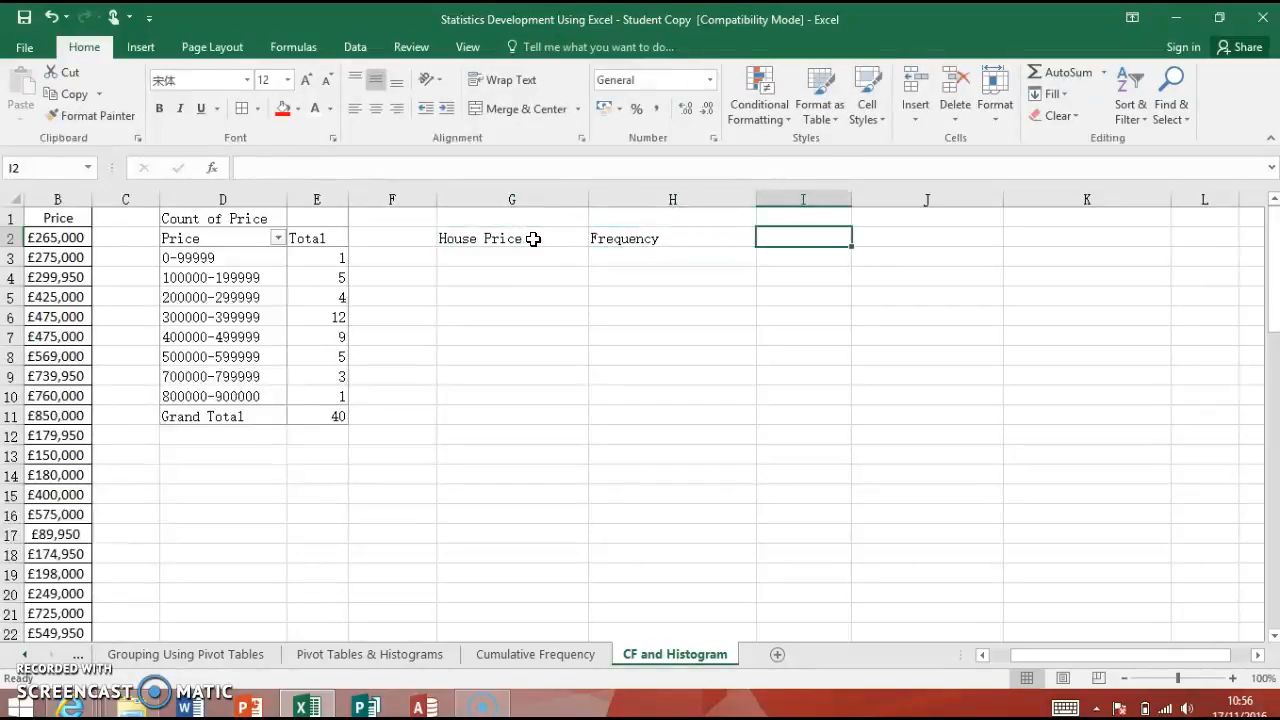
double_click(591, 193)
double_click(691, 195)
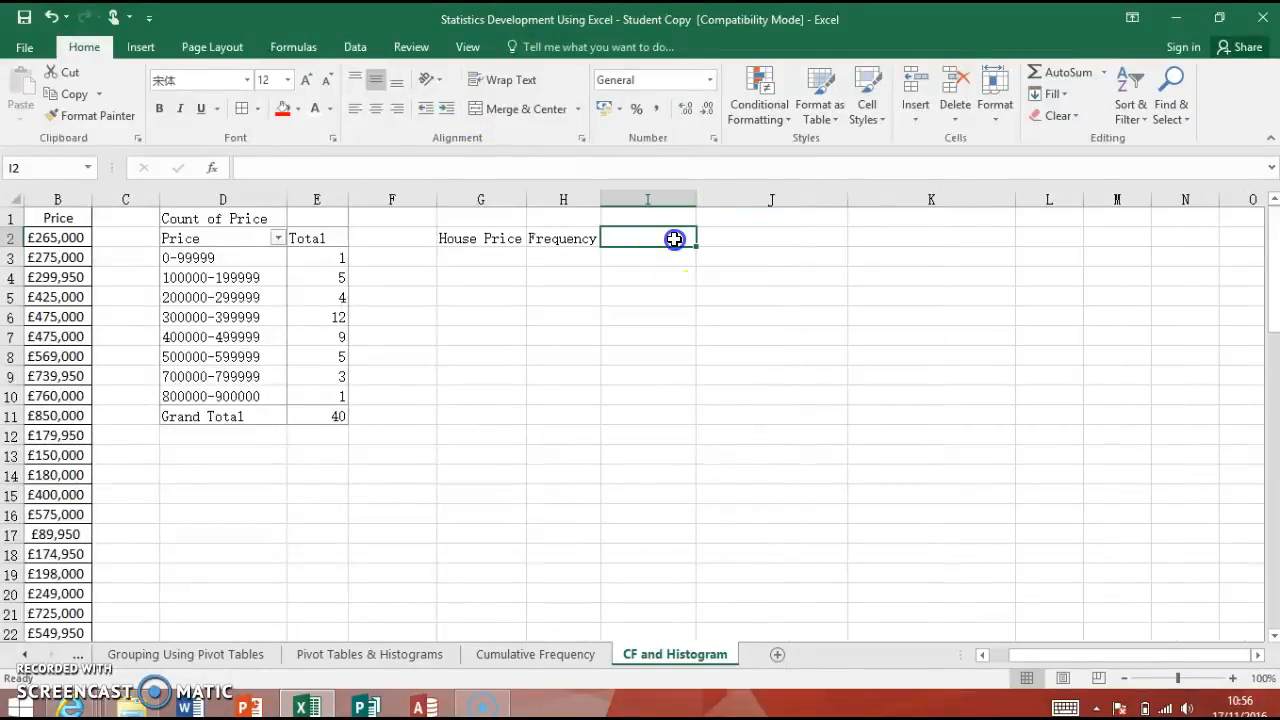
- Enter the headings "% Frequency" in I2 and "Cumulative Frequency" in J2
type("% Frequency")
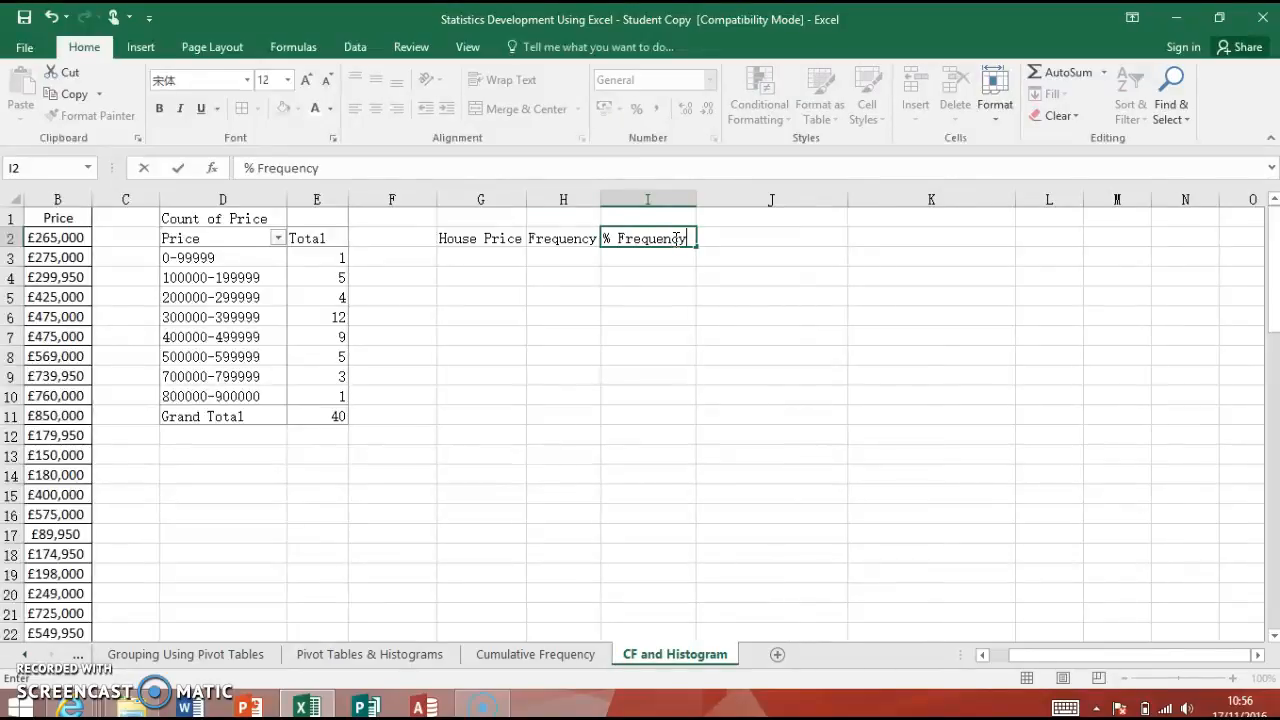
key("Tab")
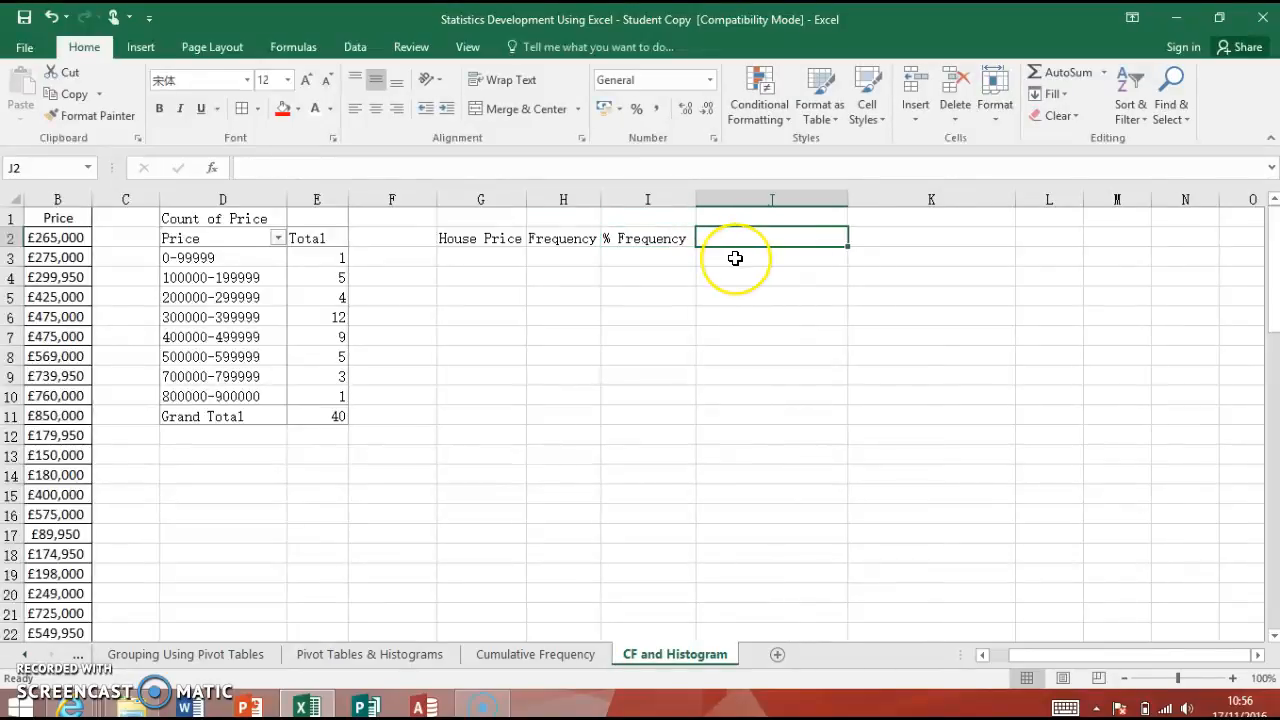
type("Cumulative Frequency")
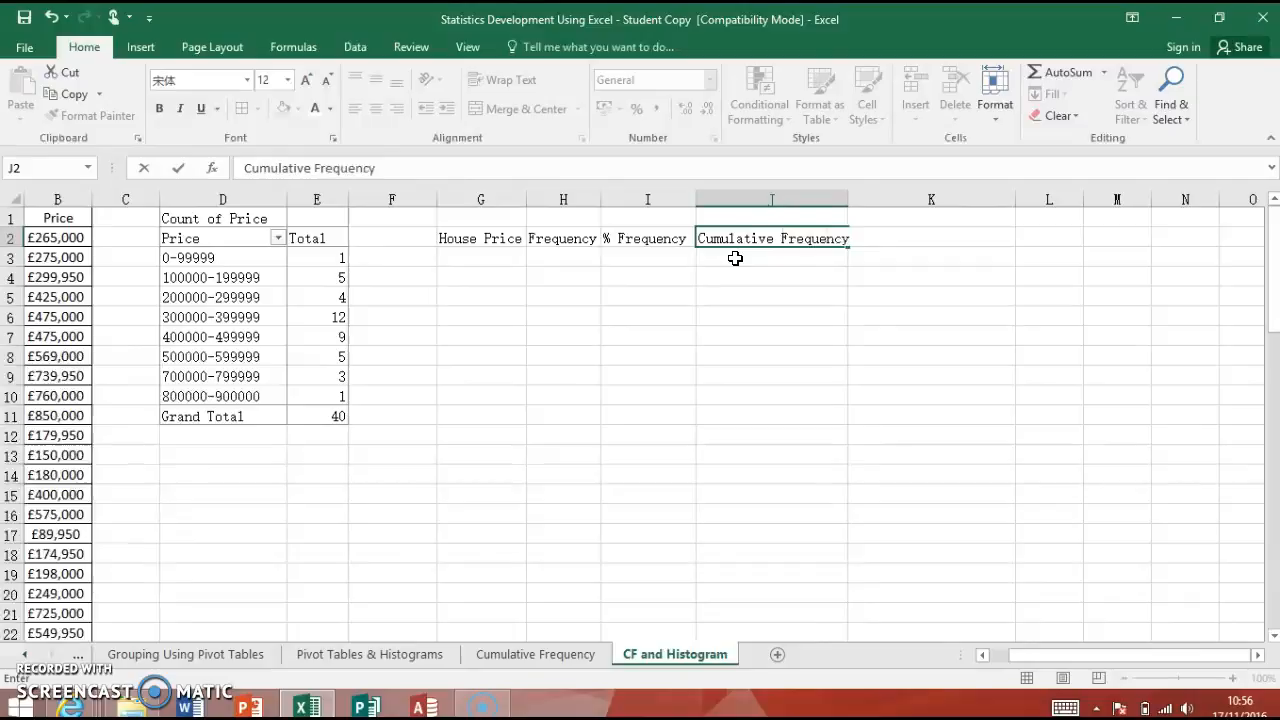
left_click(815, 240)
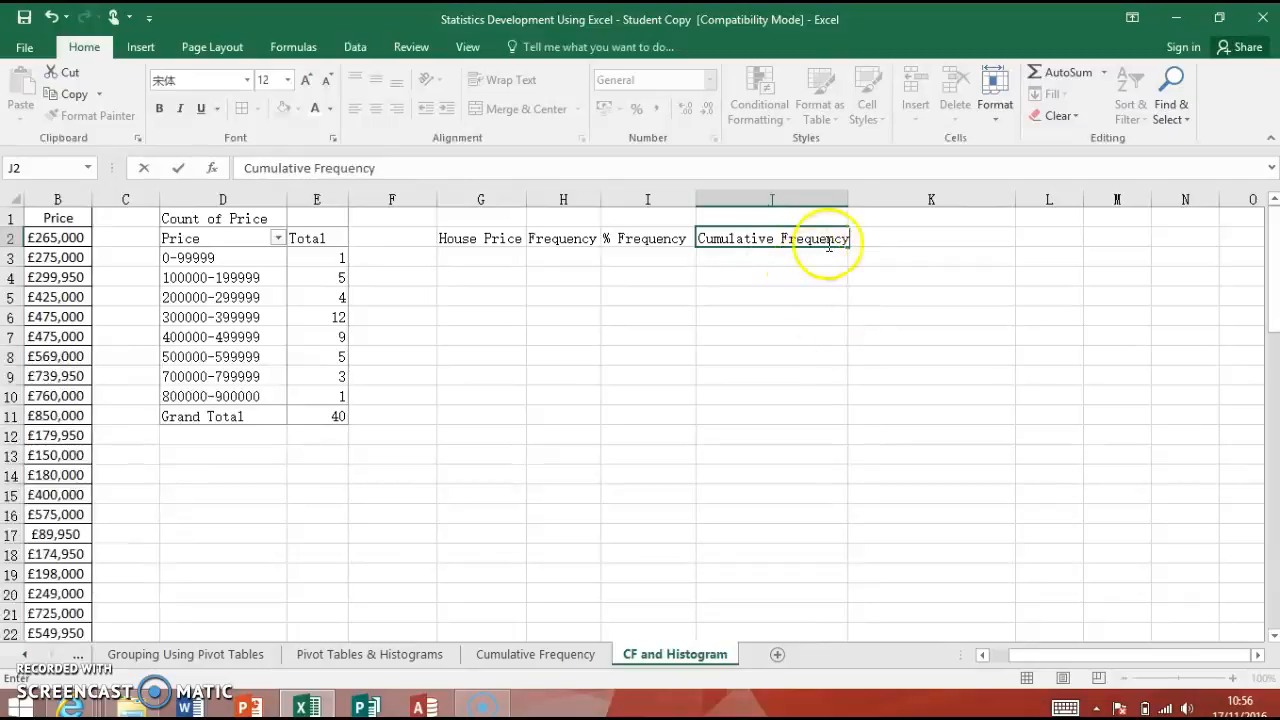
left_click(831, 283)
left_click(880, 236)
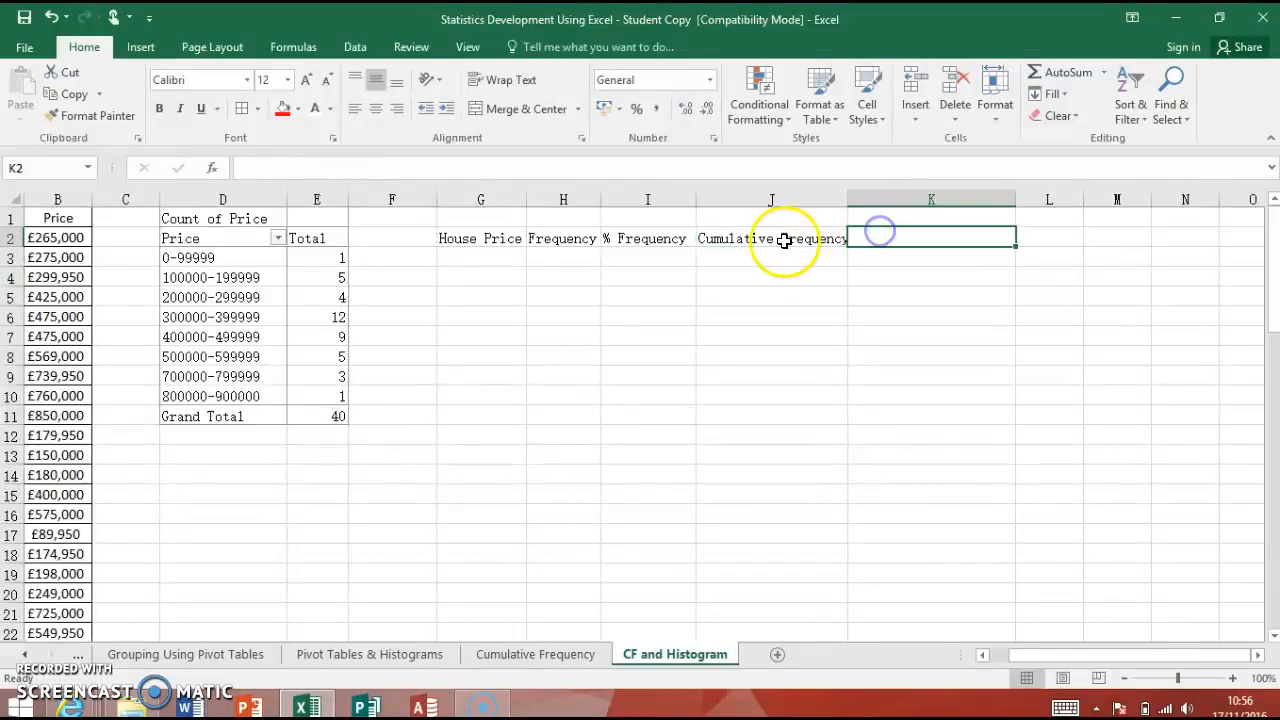
- Create the heading "% Cumulative Frequency" in K2, reusing the heading text copied from J2
left_click(777, 238)
left_click_drag(386, 168, 189, 163)
key("ctrl+c")
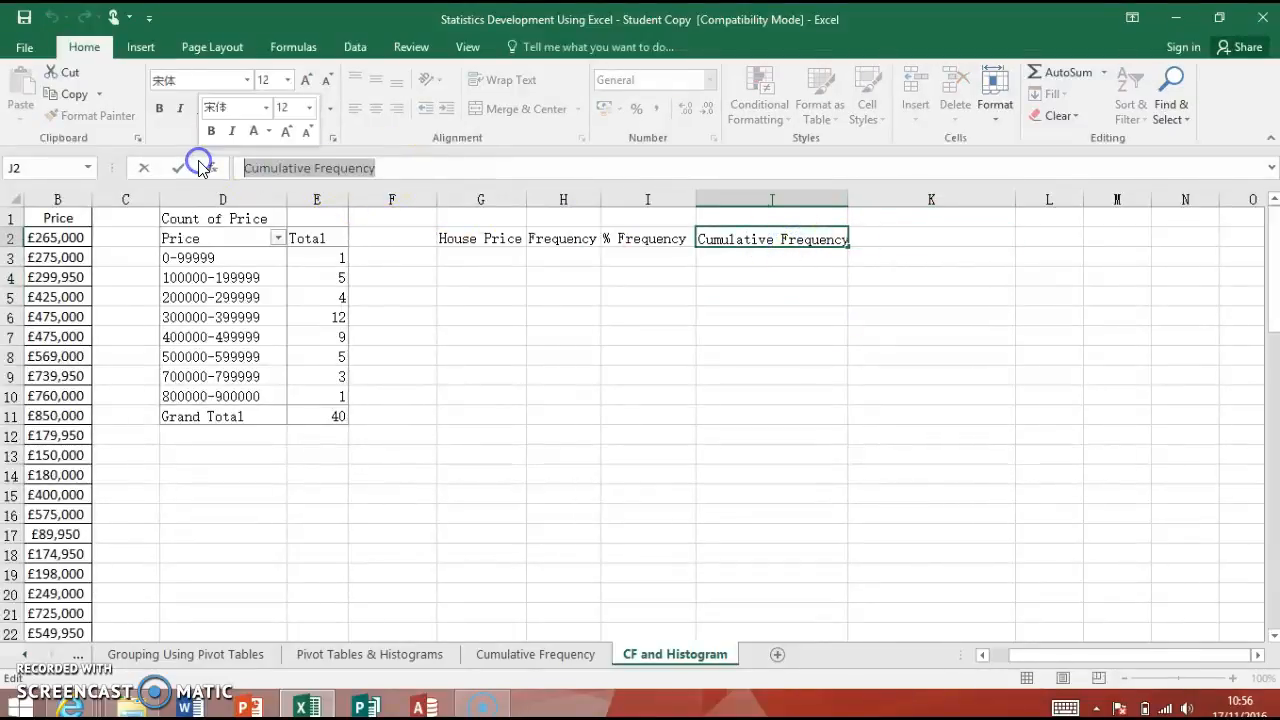
left_click(876, 241)
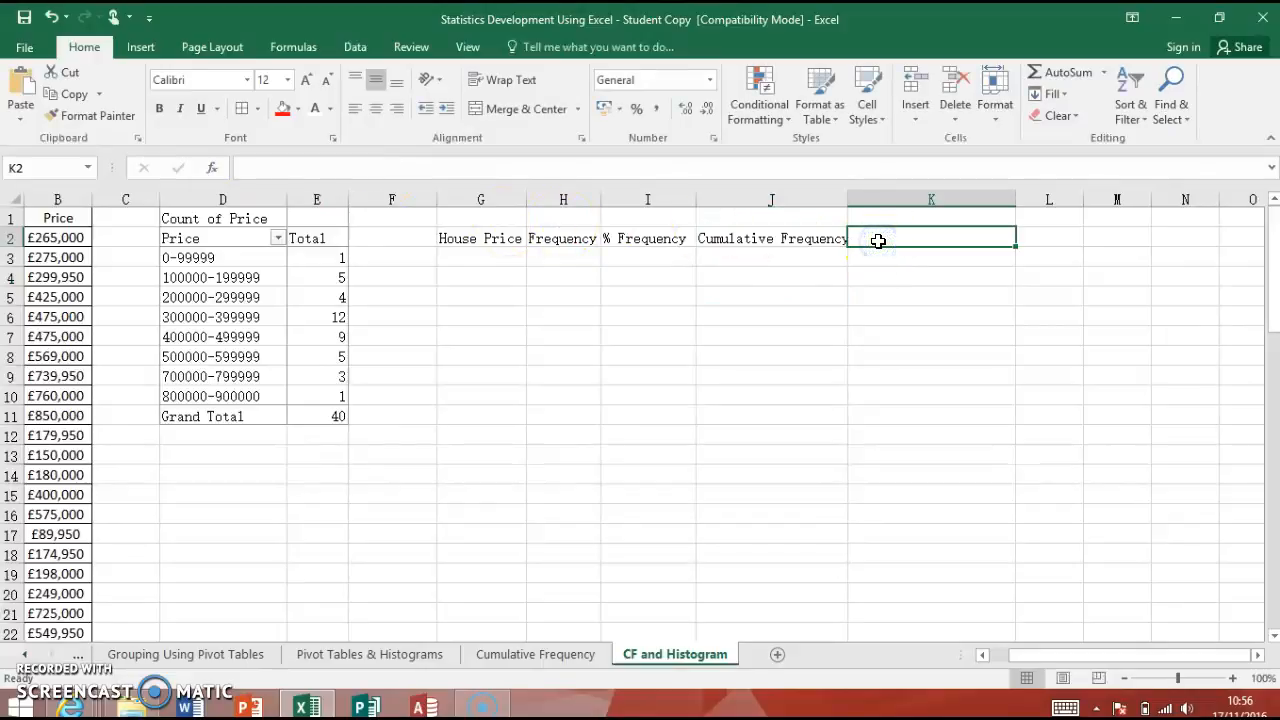
type("%")
key("ctrl+v")
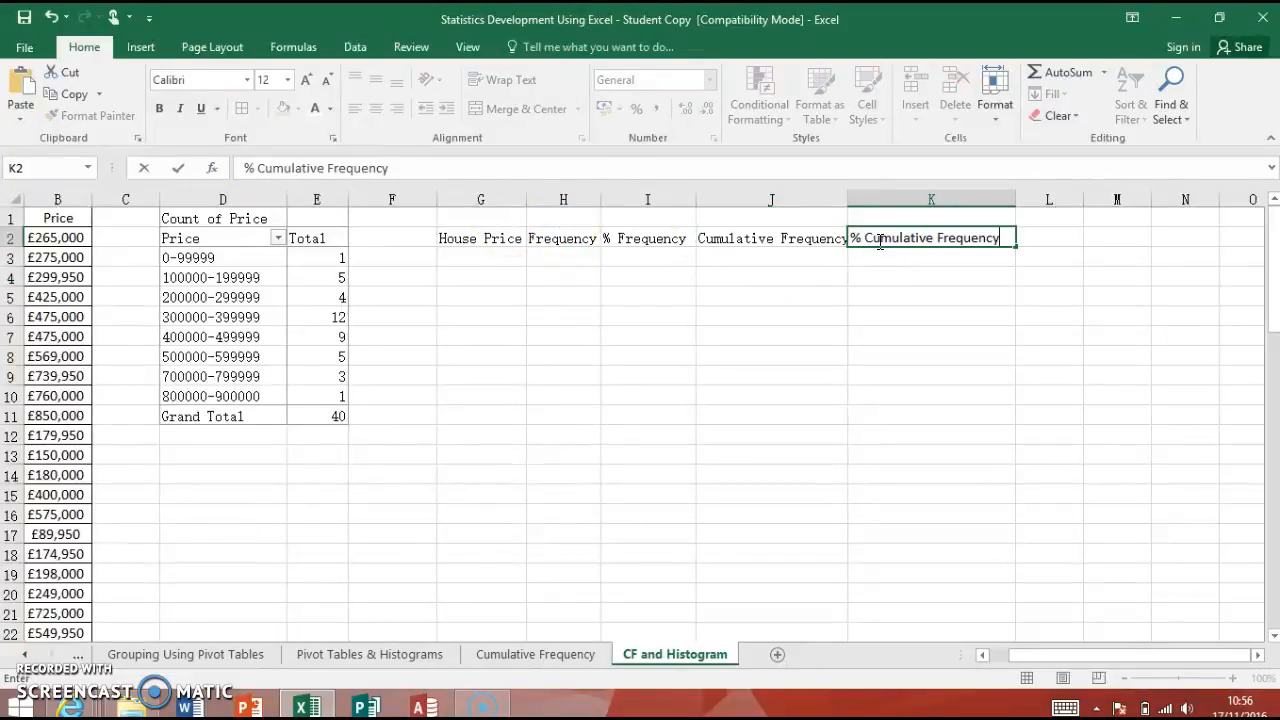
left_click(751, 290)
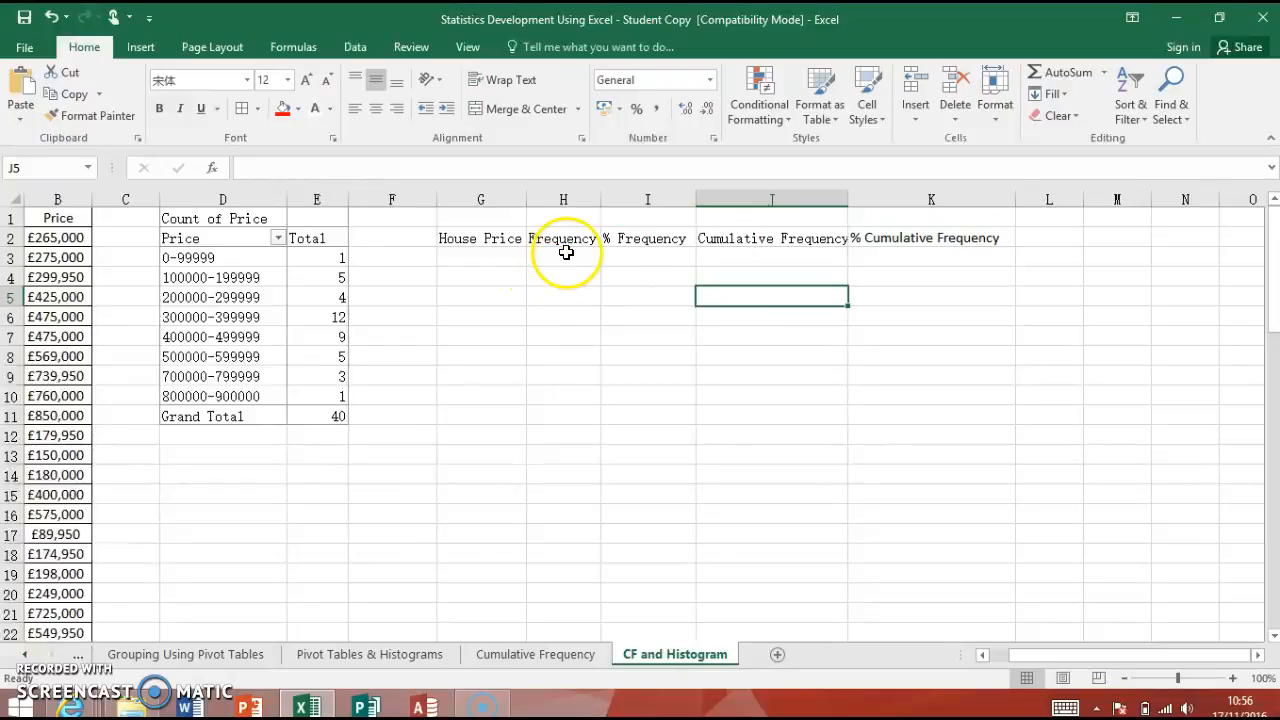
- Apply borders to every cell of the new table in G2:K10 and set the font of C1:K12 to Calibri
left_click_drag(463, 245, 906, 398)
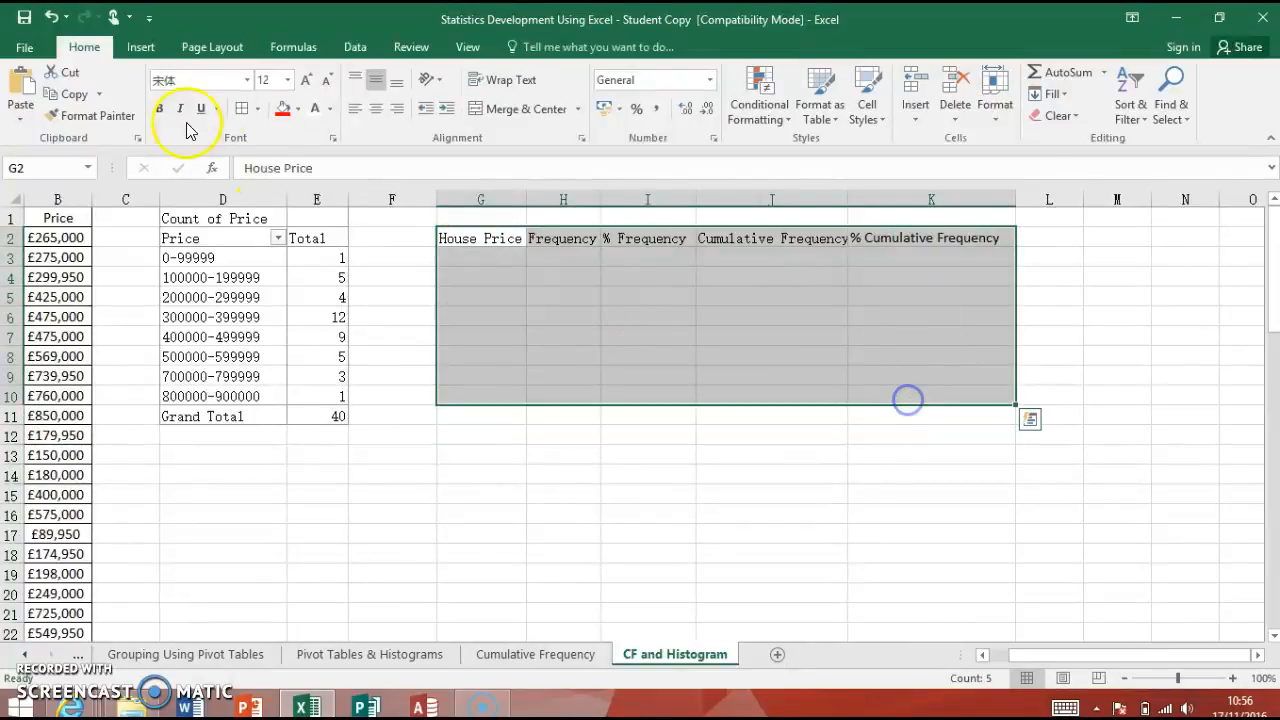
left_click(241, 108)
left_click_drag(140, 222, 1010, 441)
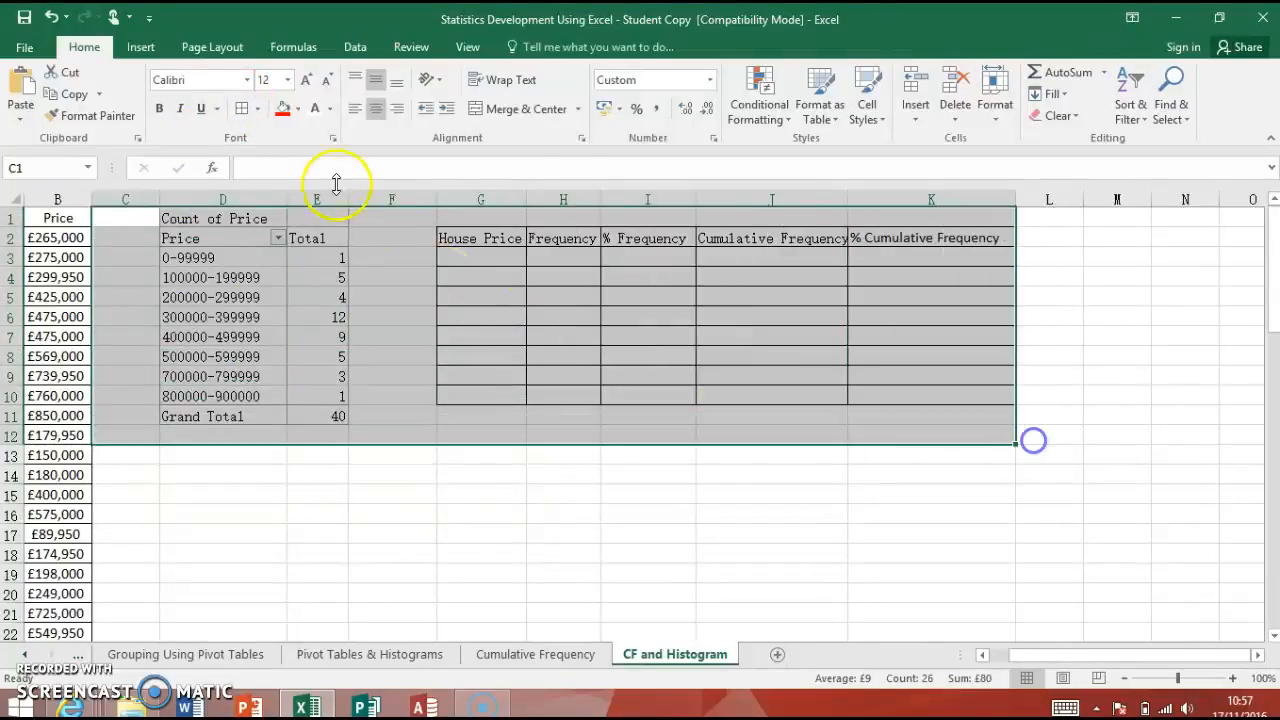
left_click(247, 80)
left_click(205, 141)
left_click(510, 449)
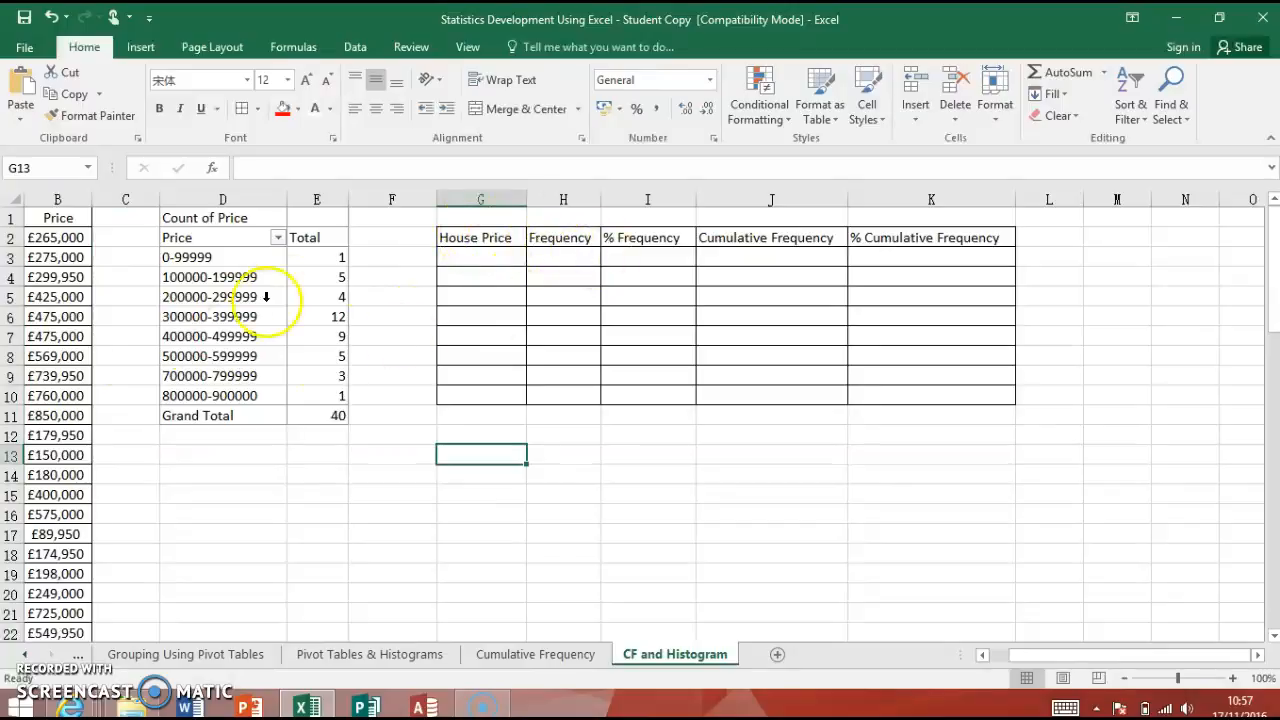
- Copy the price groups and their counts from D3:E10, paste them as values starting at G3, and widen column G
left_click_drag(172, 258, 298, 404)
left_click(244, 250)
left_click(216, 250)
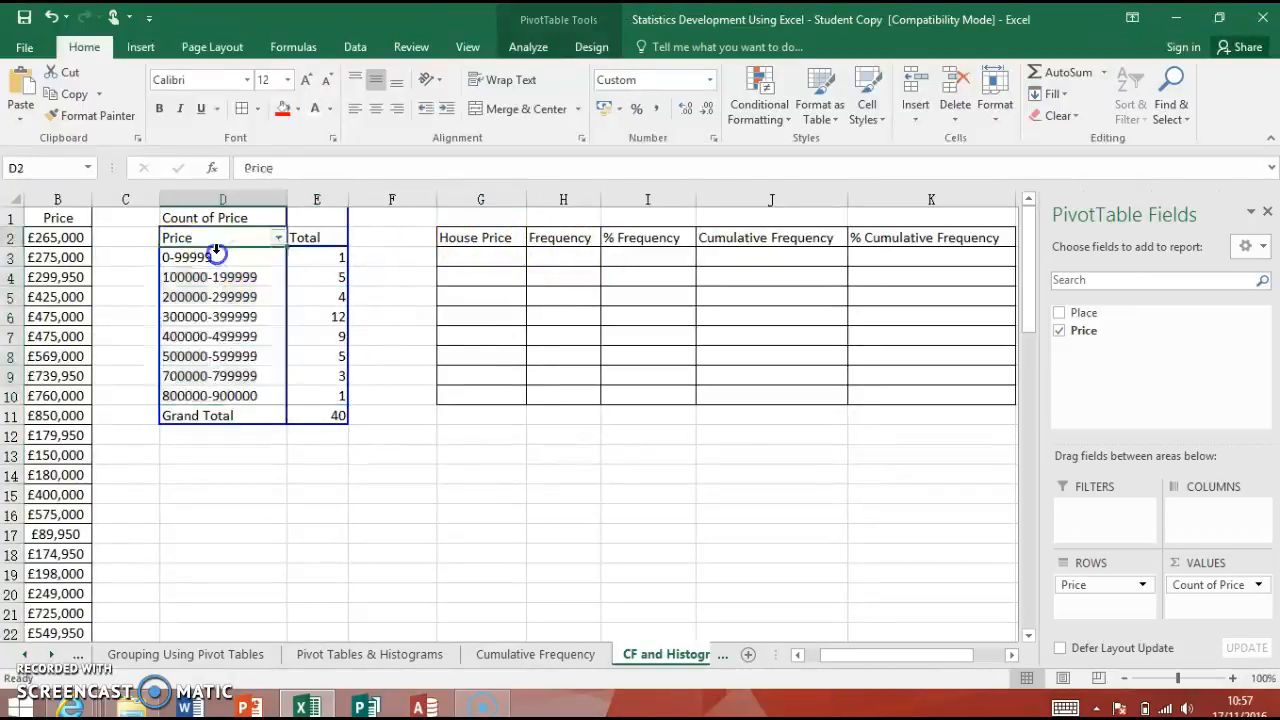
left_click(213, 258)
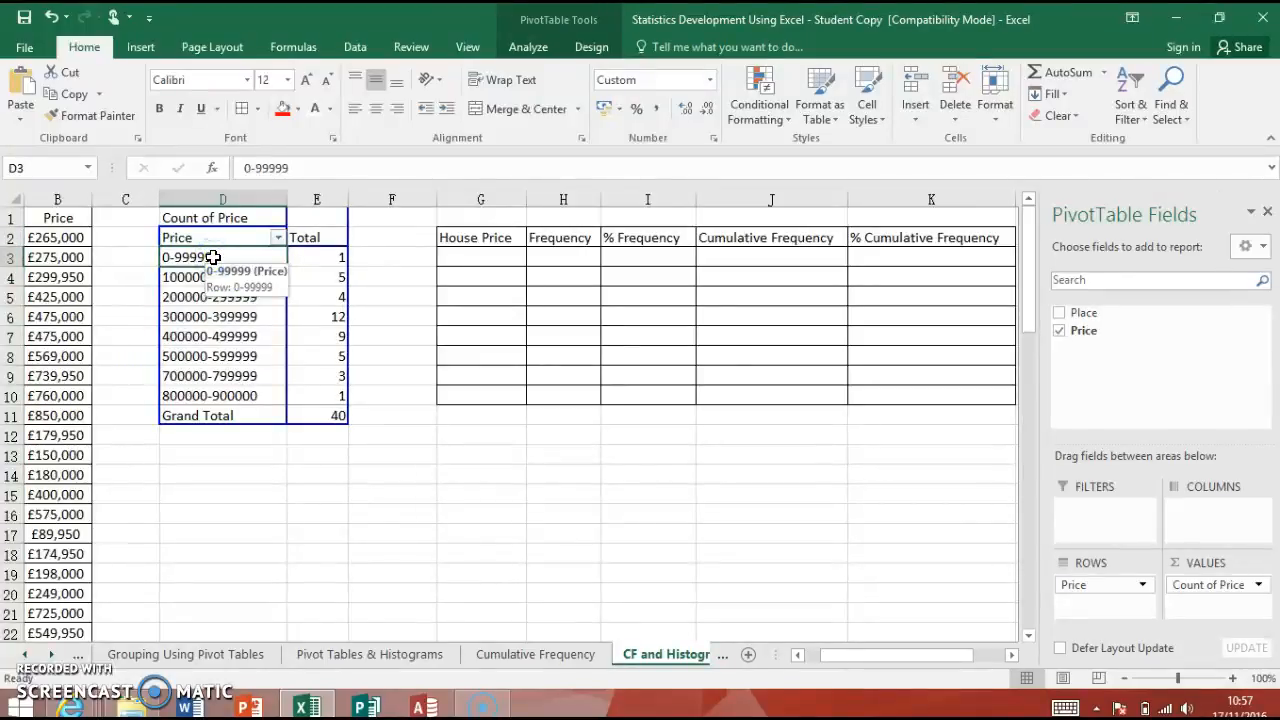
left_click_drag(333, 398, 188, 270)
right_click(196, 258)
left_click(320, 275)
left_click(469, 259)
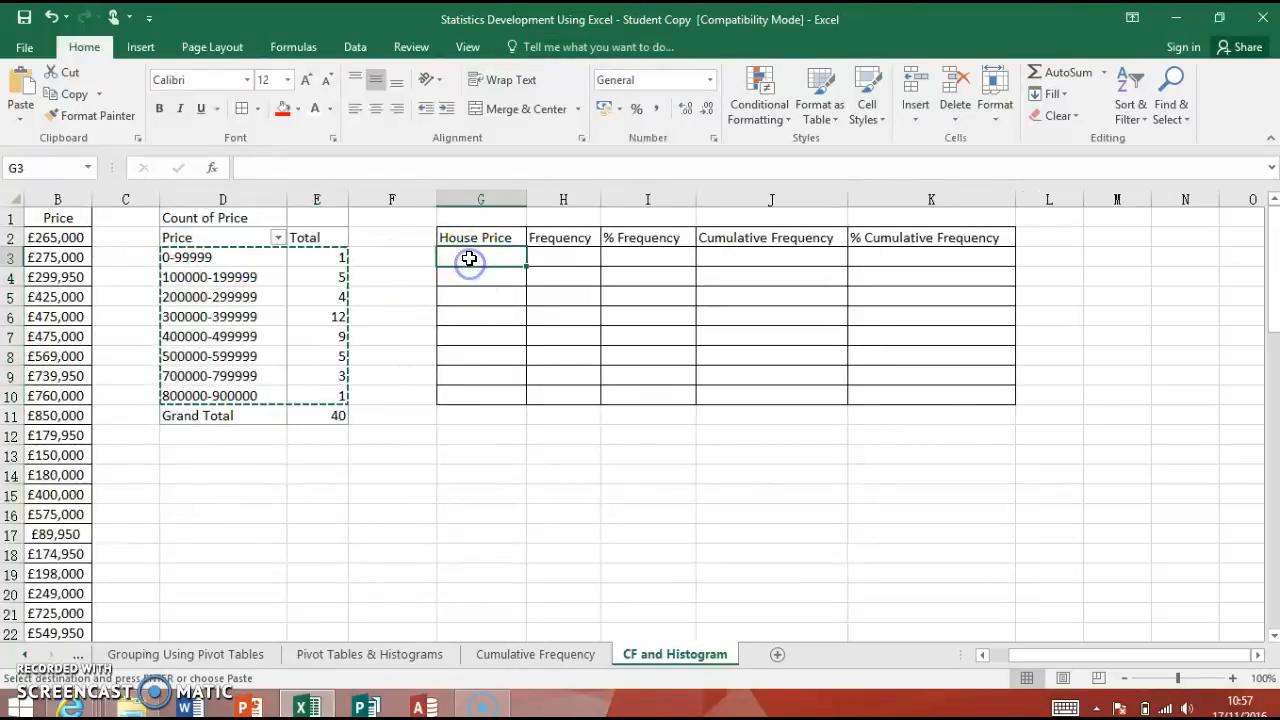
right_click(469, 259)
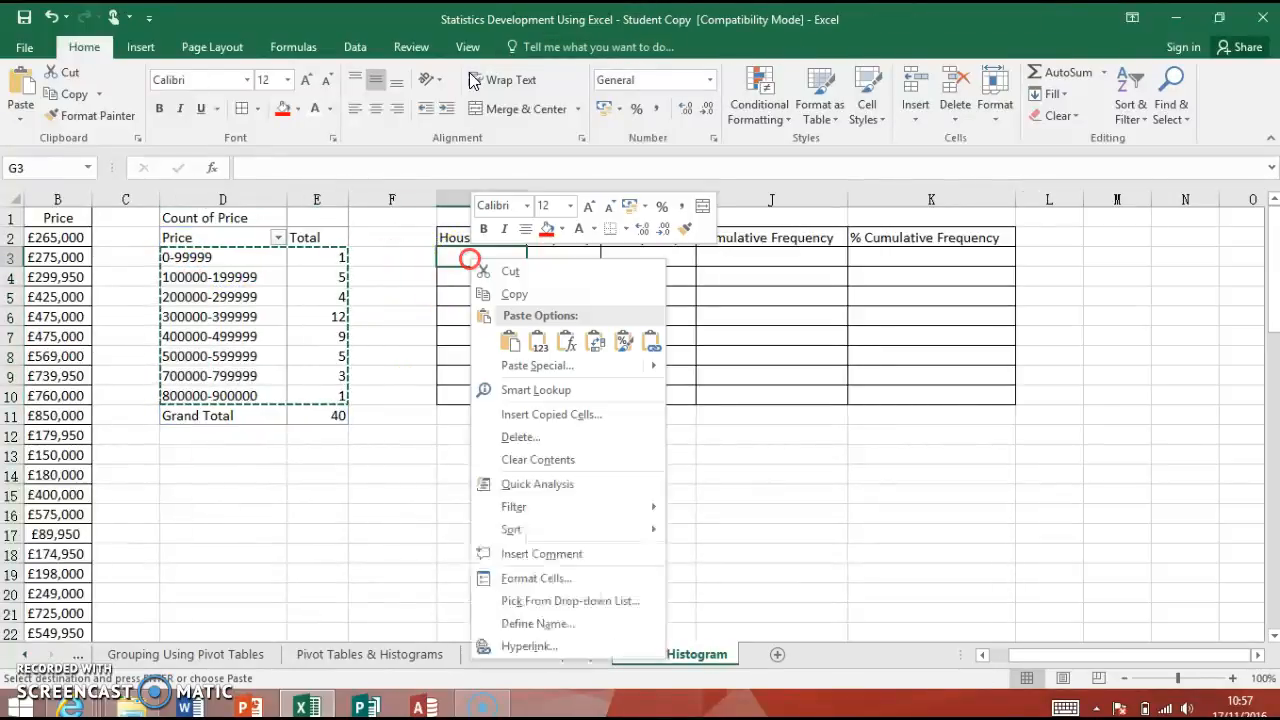
left_click(538, 343)
left_click_drag(526, 200, 551, 205)
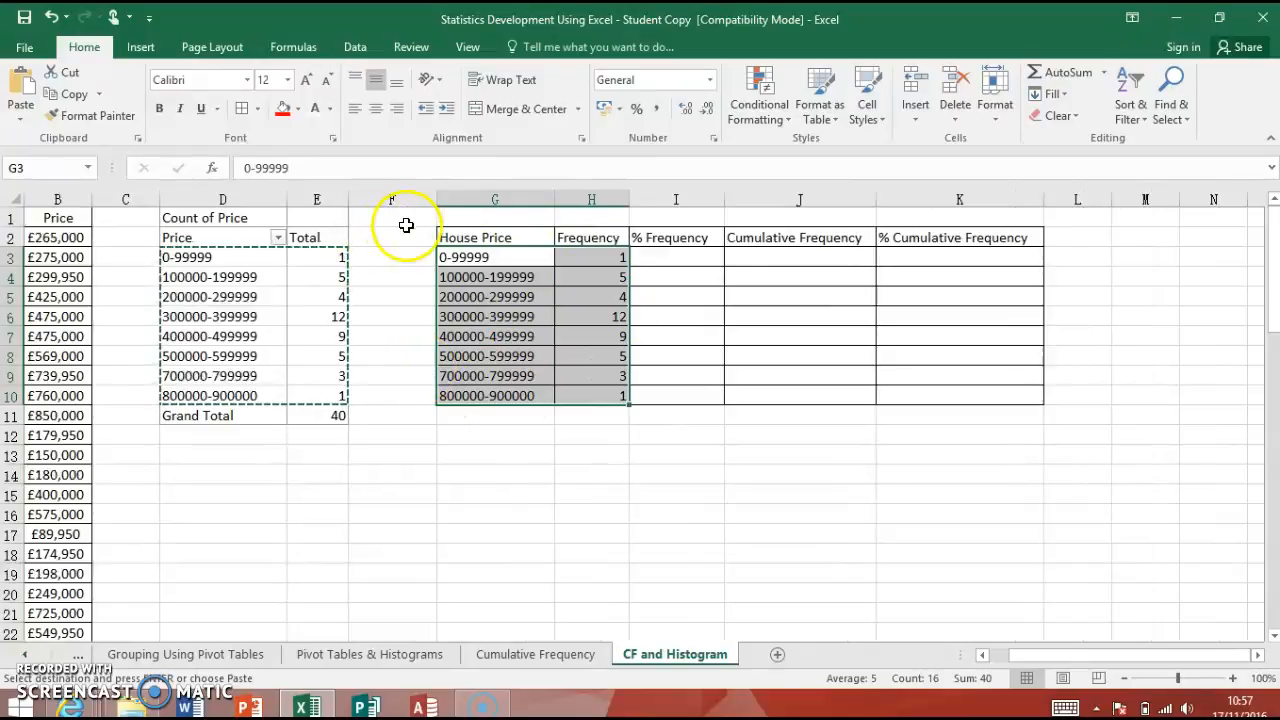
left_click(518, 484)
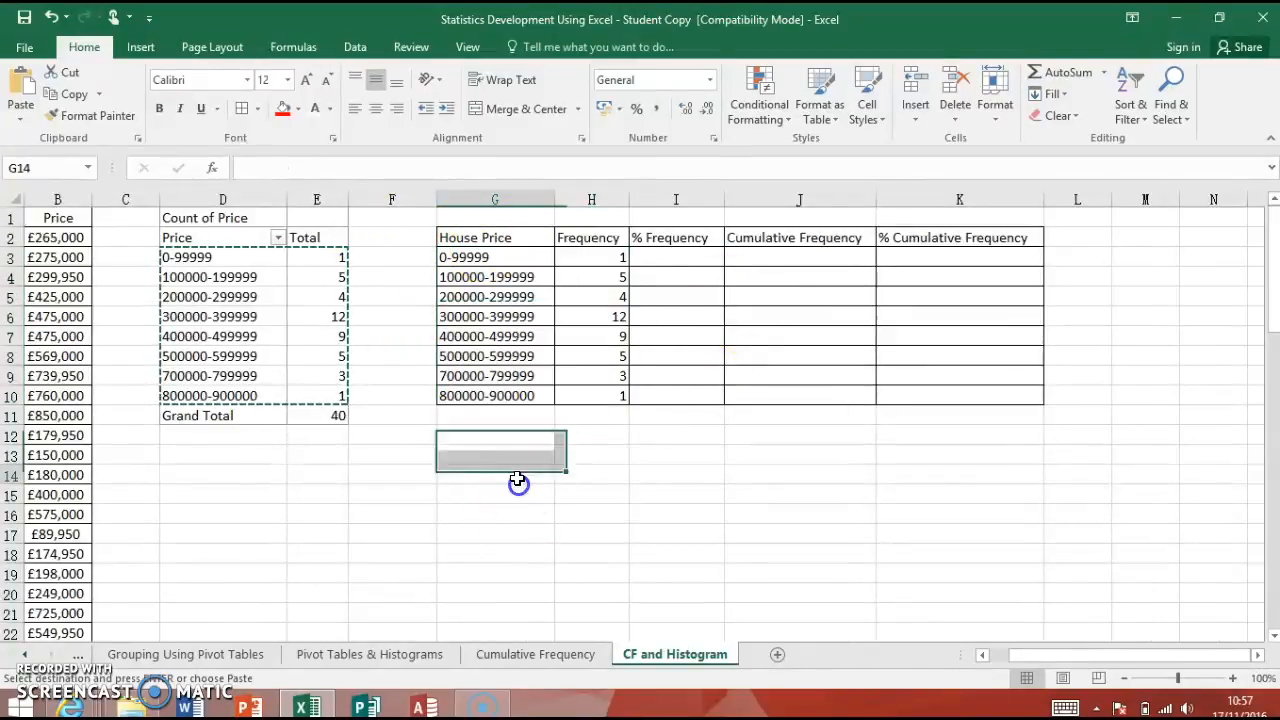
- Replace every "-" with "Up To" in the house price groups G3:G10 and fit column G to its text
left_click_drag(500, 396, 506, 260)
key("ctrl+v")
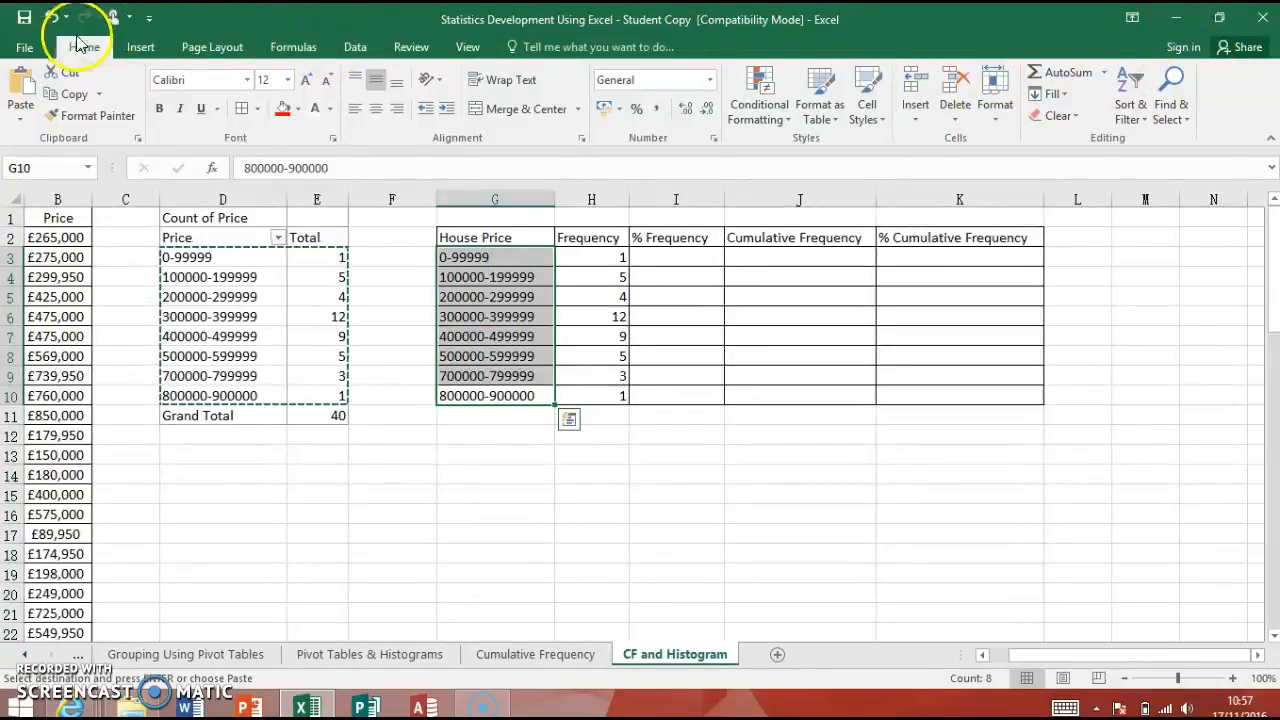
left_click(1176, 92)
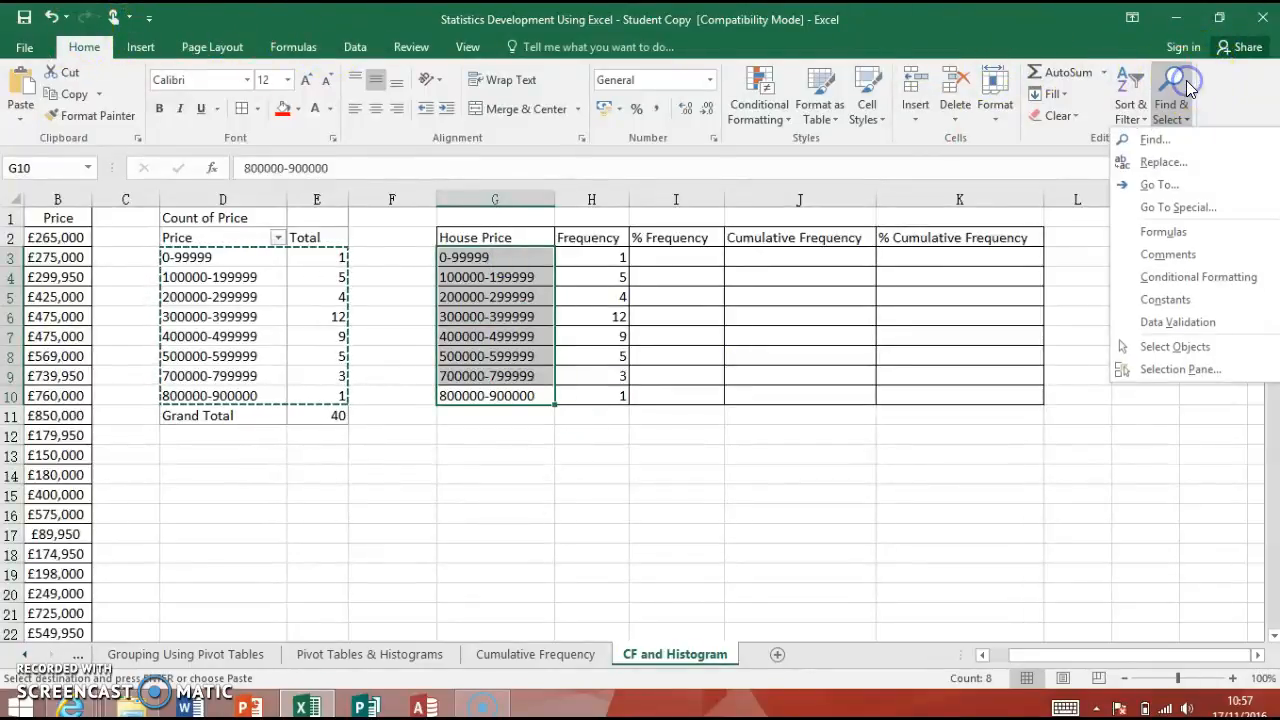
left_click(1163, 162)
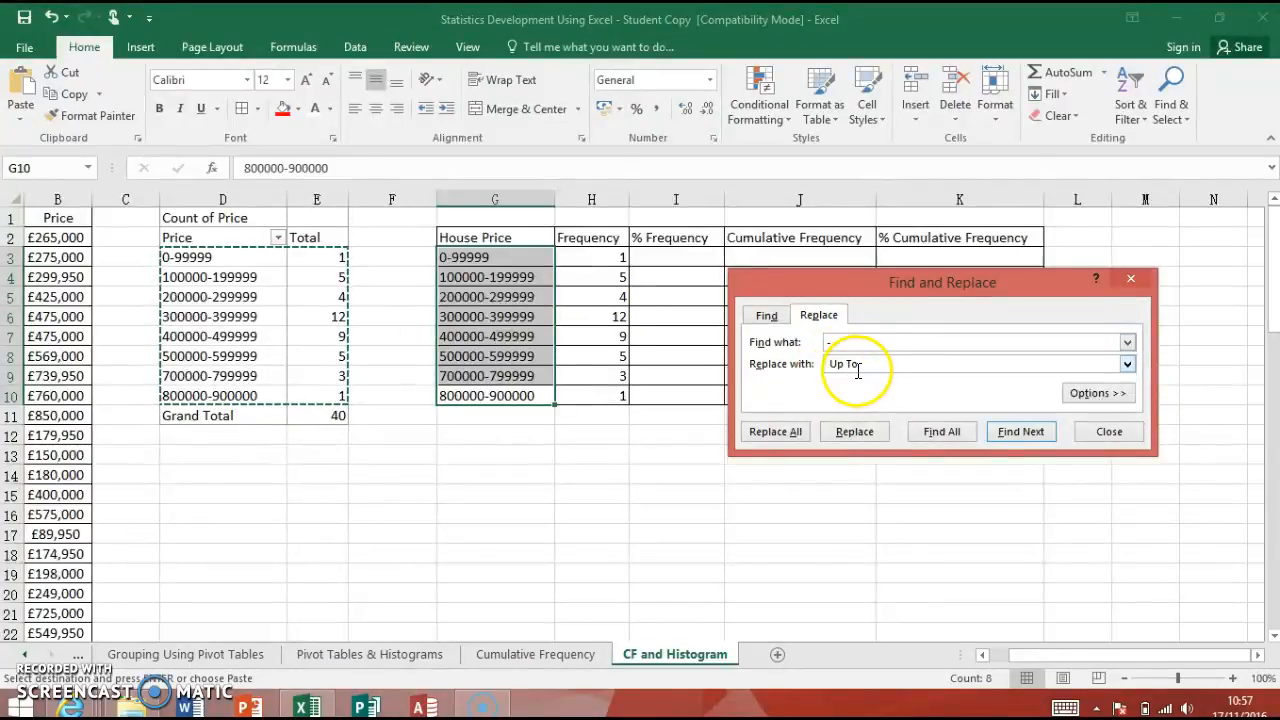
left_click(770, 434)
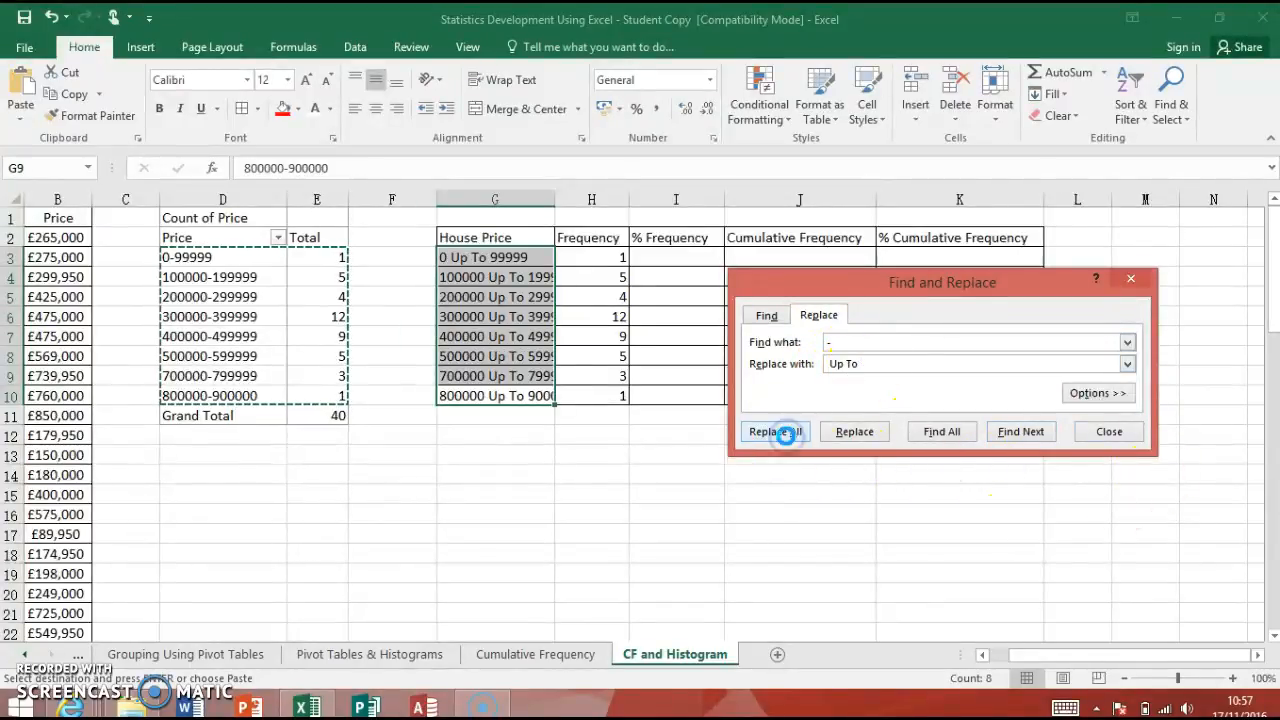
left_click(648, 409)
left_click(1112, 431)
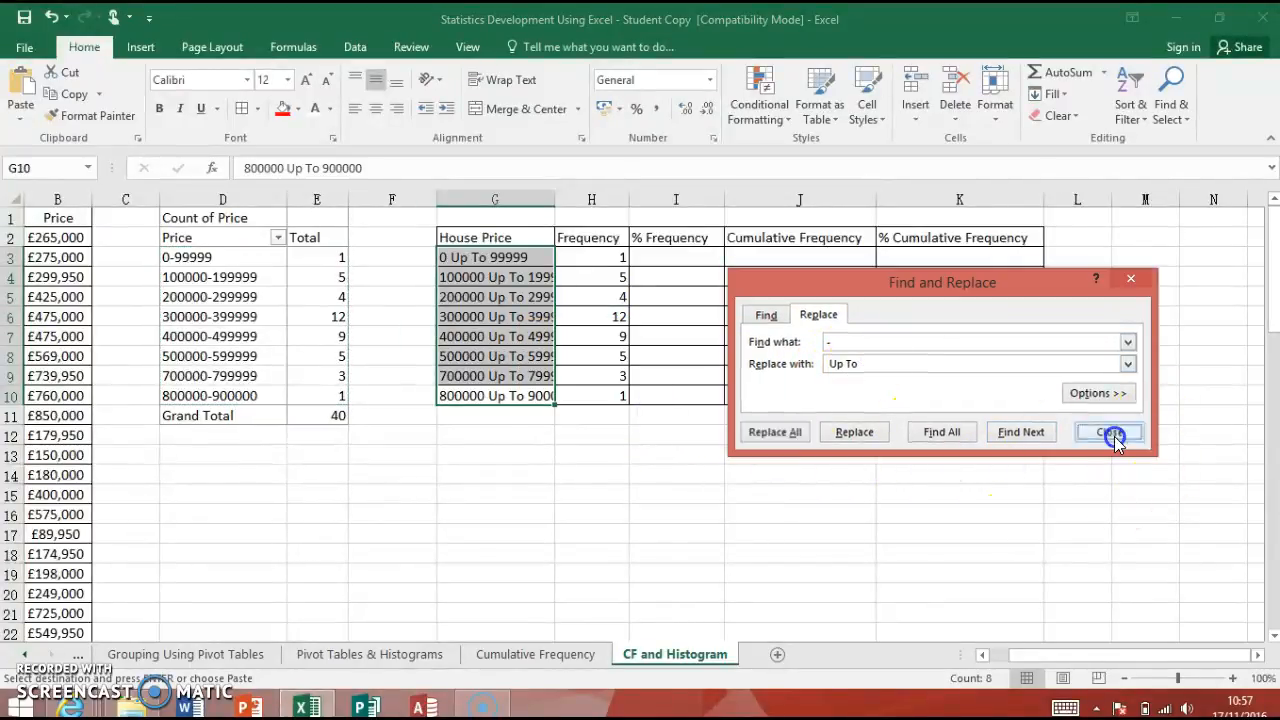
double_click(557, 200)
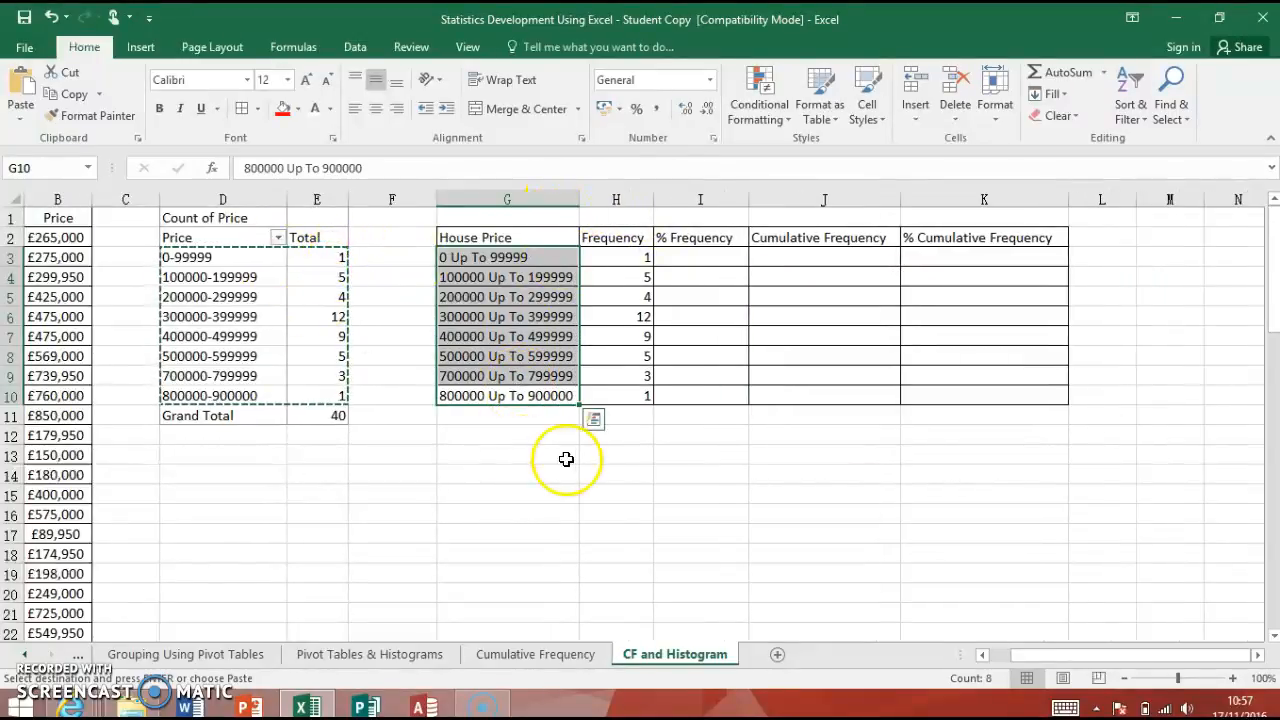
- Total the Frequency column in H11 with =SUM(H3:H10)
left_click(632, 423)
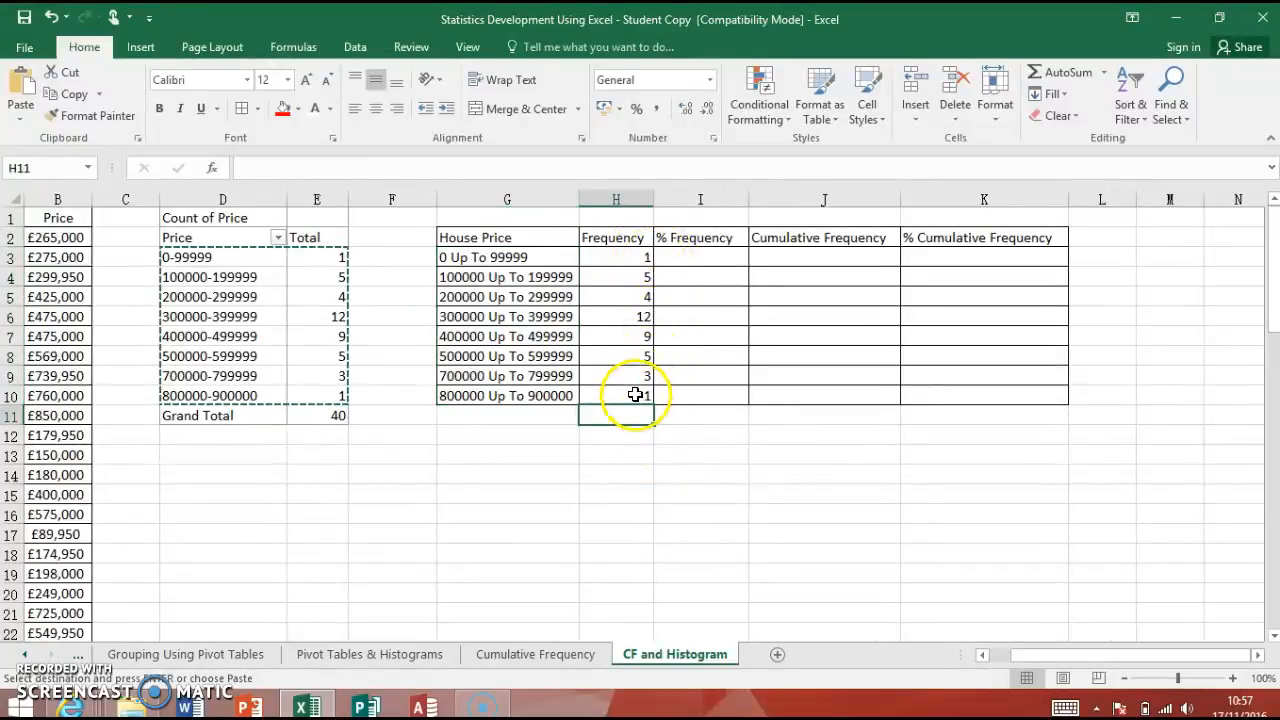
left_click(1067, 78)
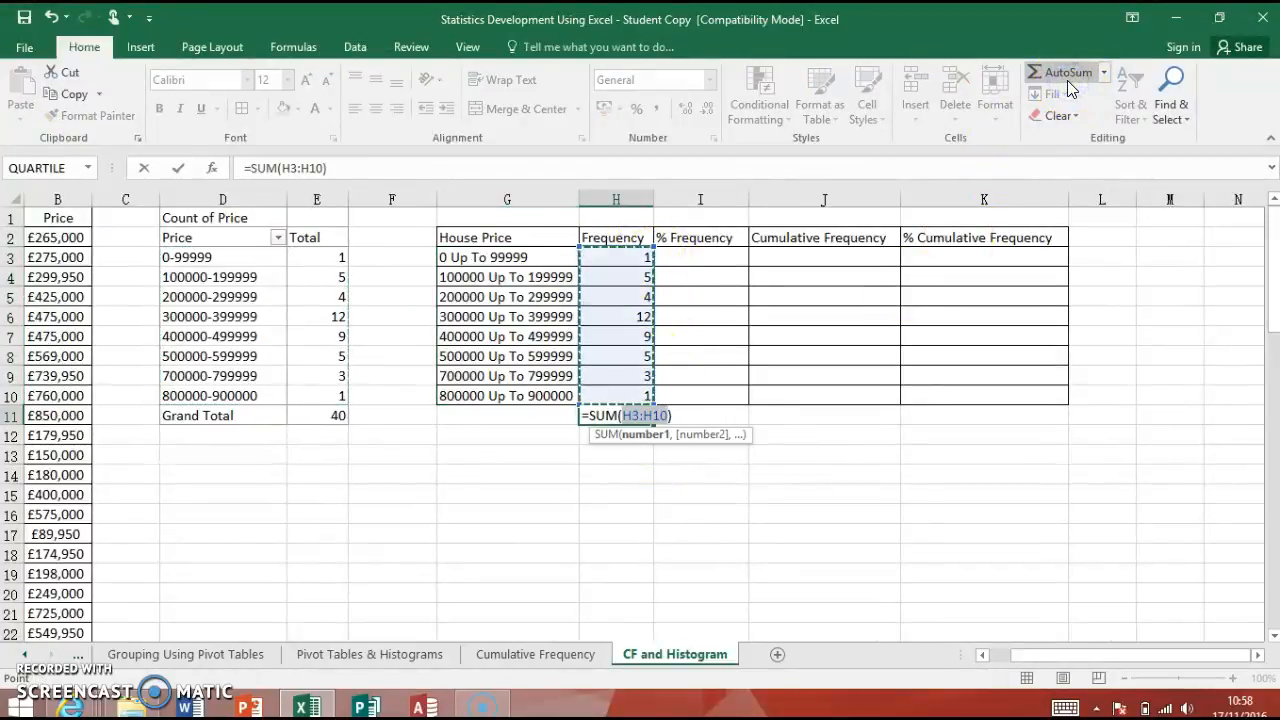
key("Return")
left_click(620, 415)
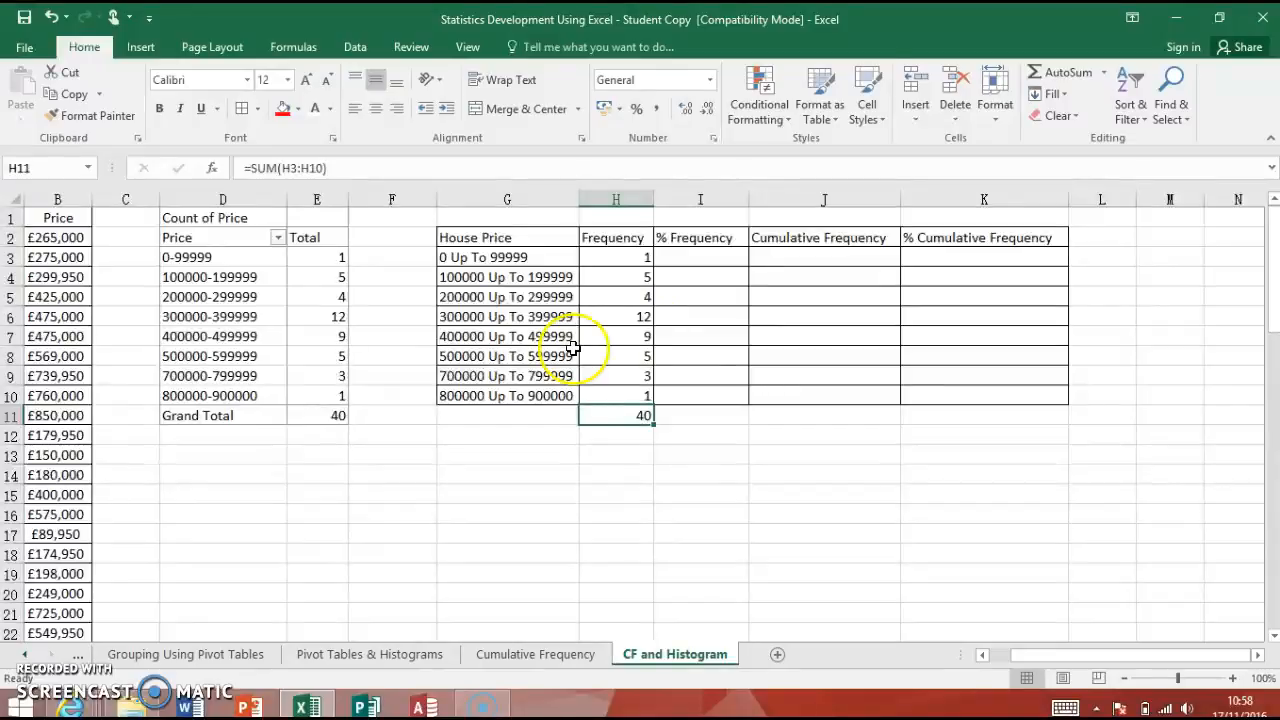
- Enter =H3/$H$11 in I3 to calculate the first group's percentage frequency
left_click(683, 263)
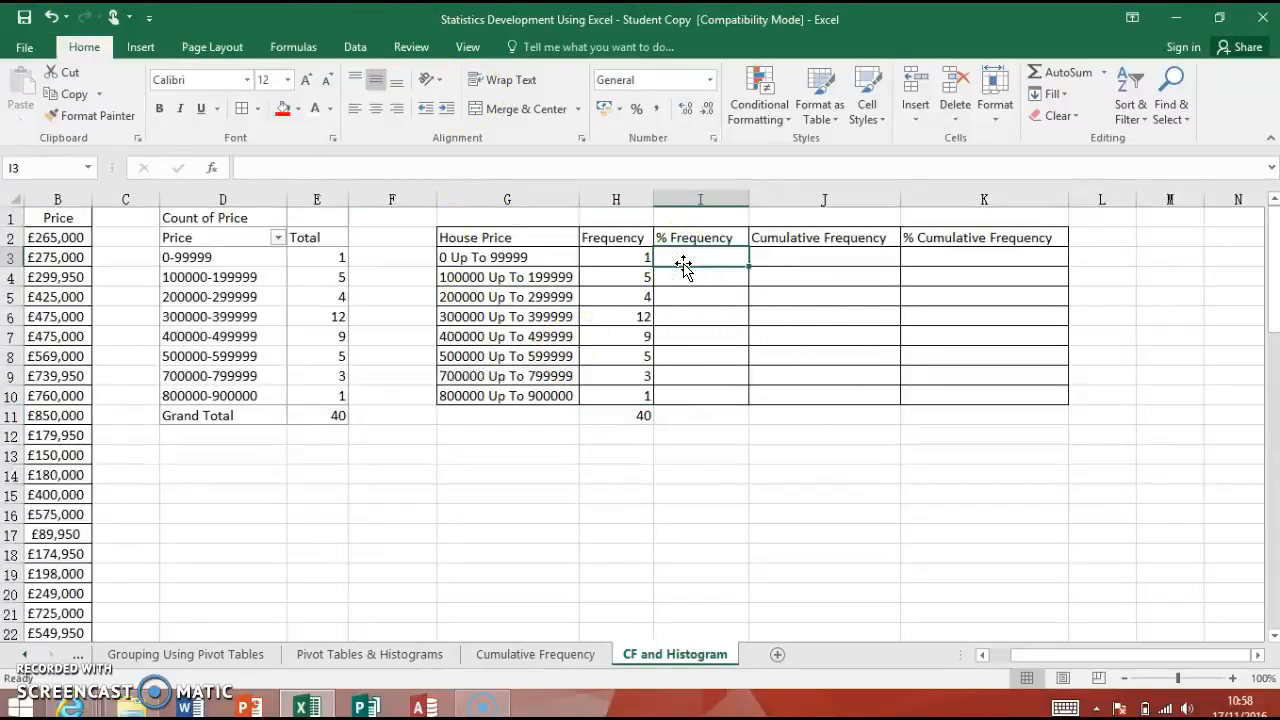
type("=")
left_click(616, 257)
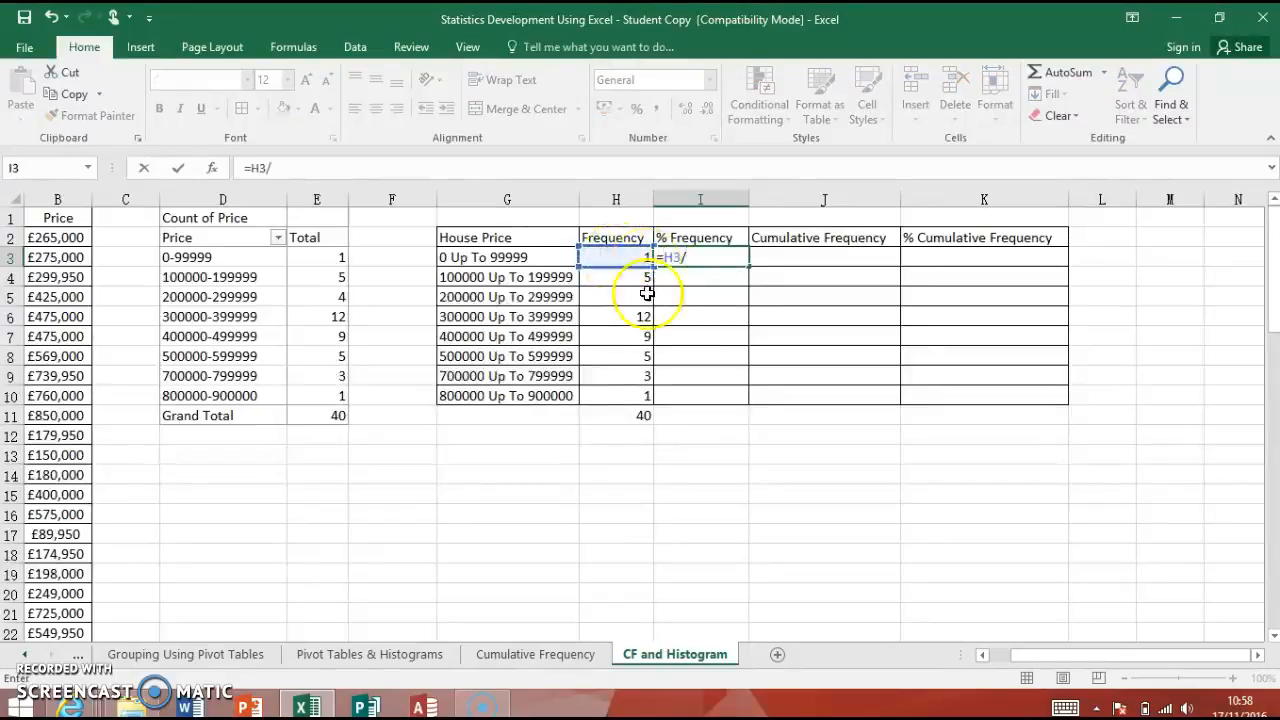
left_click(628, 419)
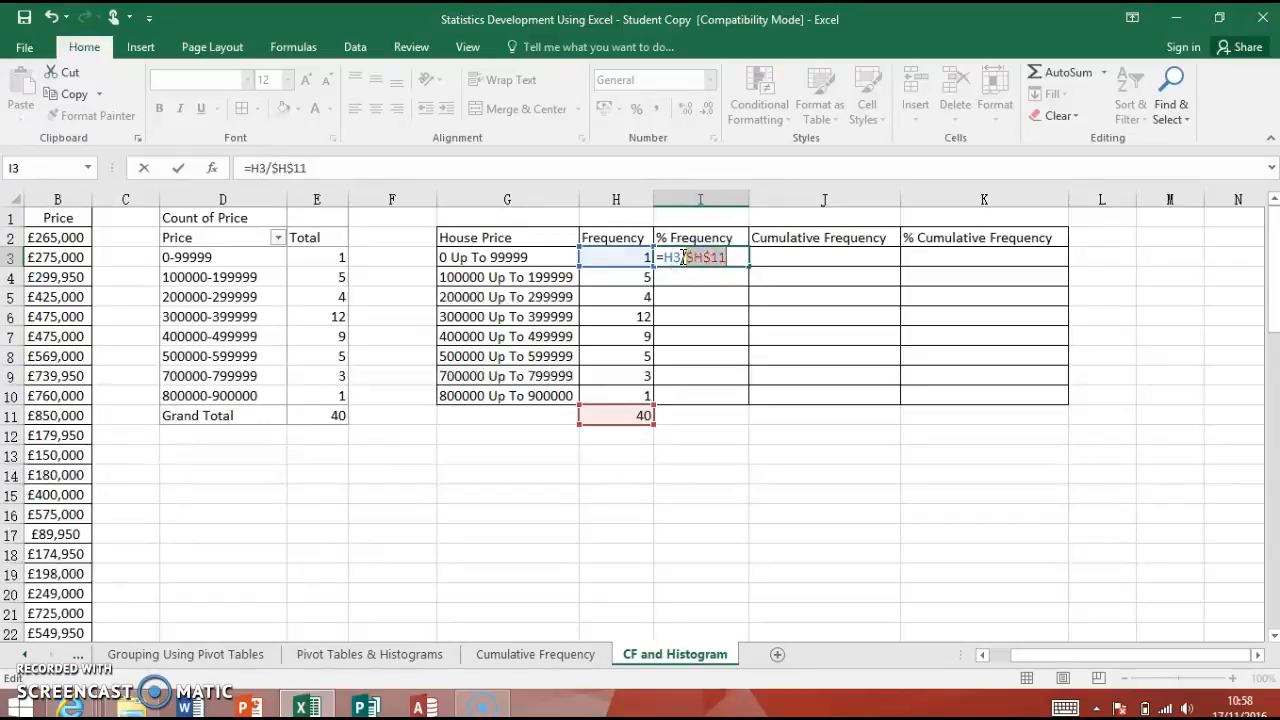
key("Return")
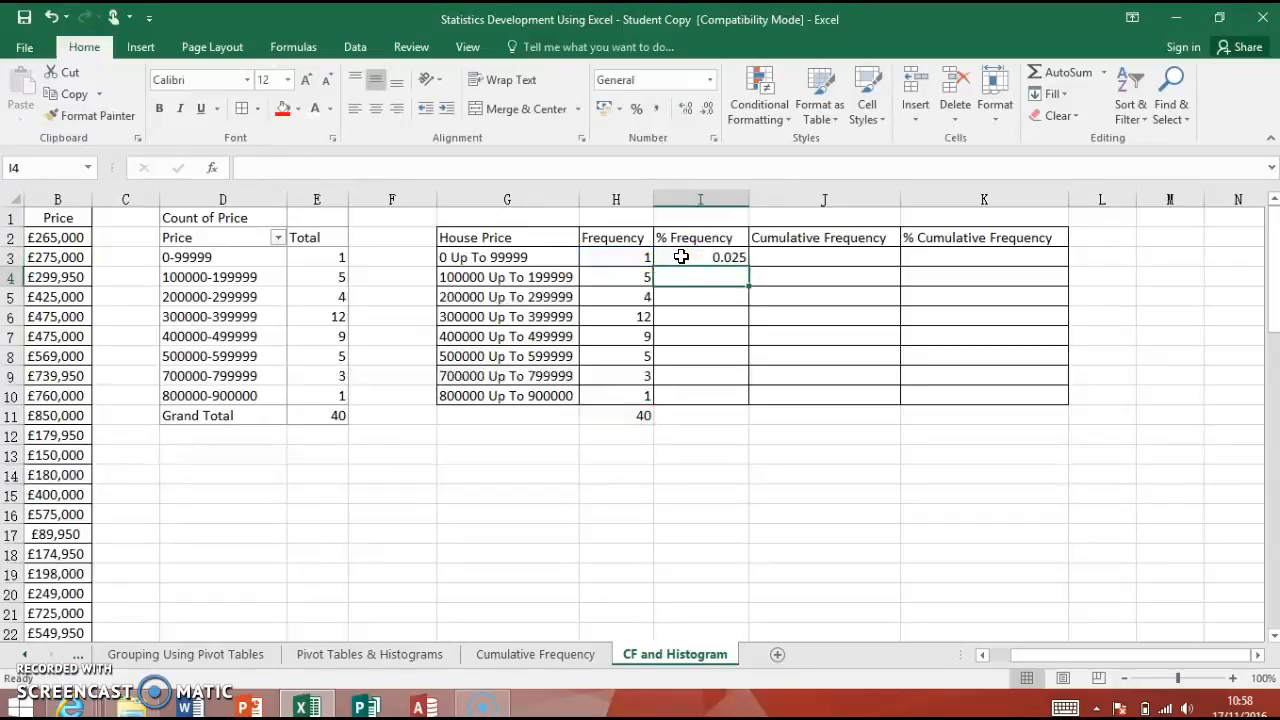
- Format I3:I10 as percentages and fill the % Frequency formula from I3 down to I10
left_click(681, 257)
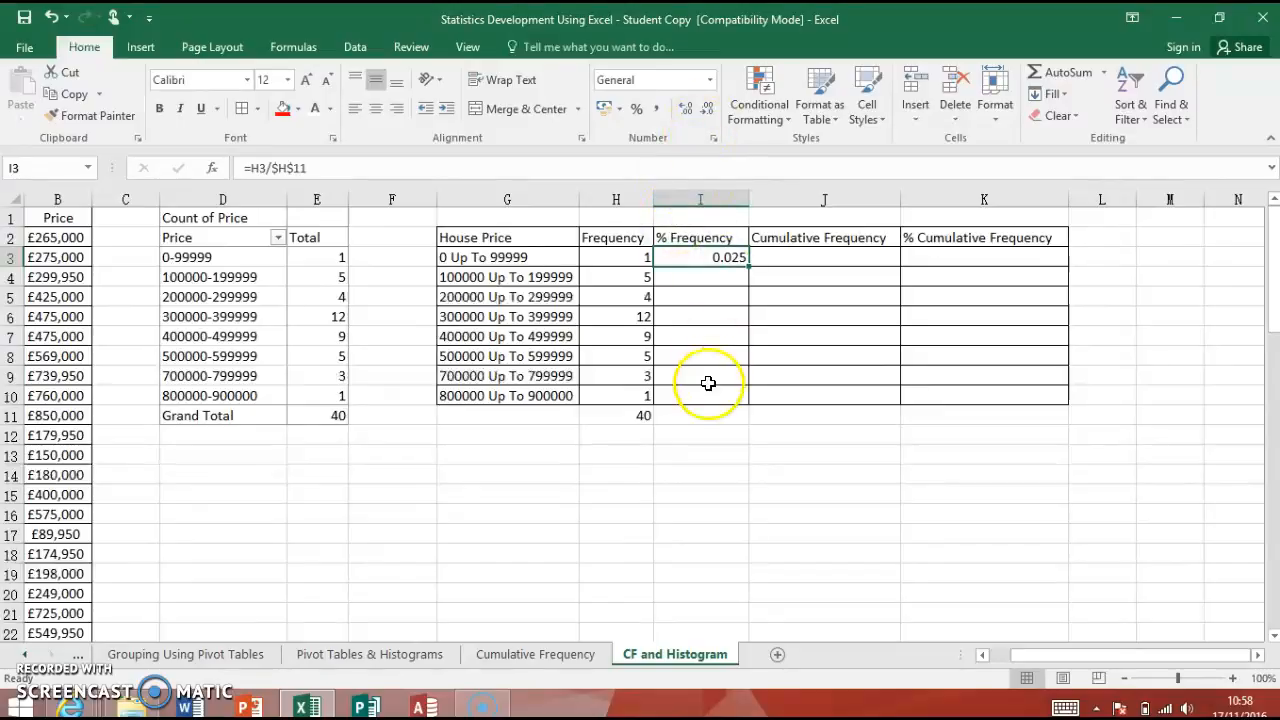
left_click_drag(700, 397, 717, 257)
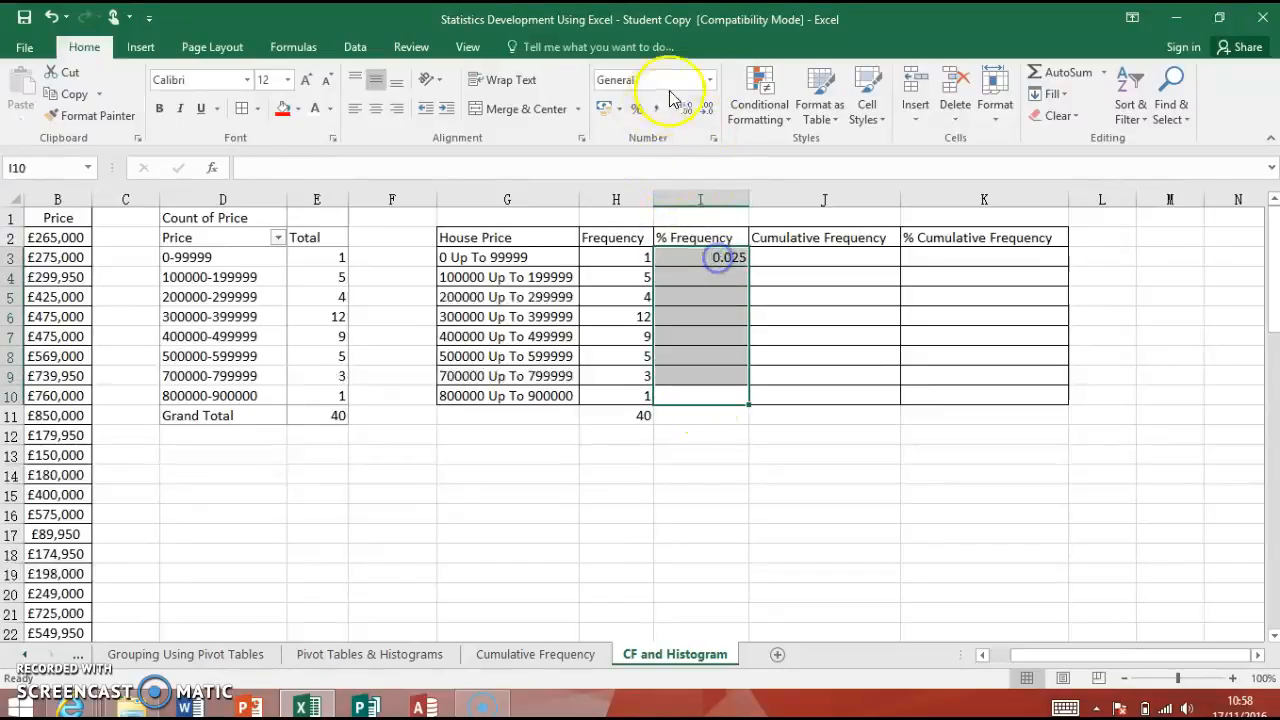
left_click(642, 110)
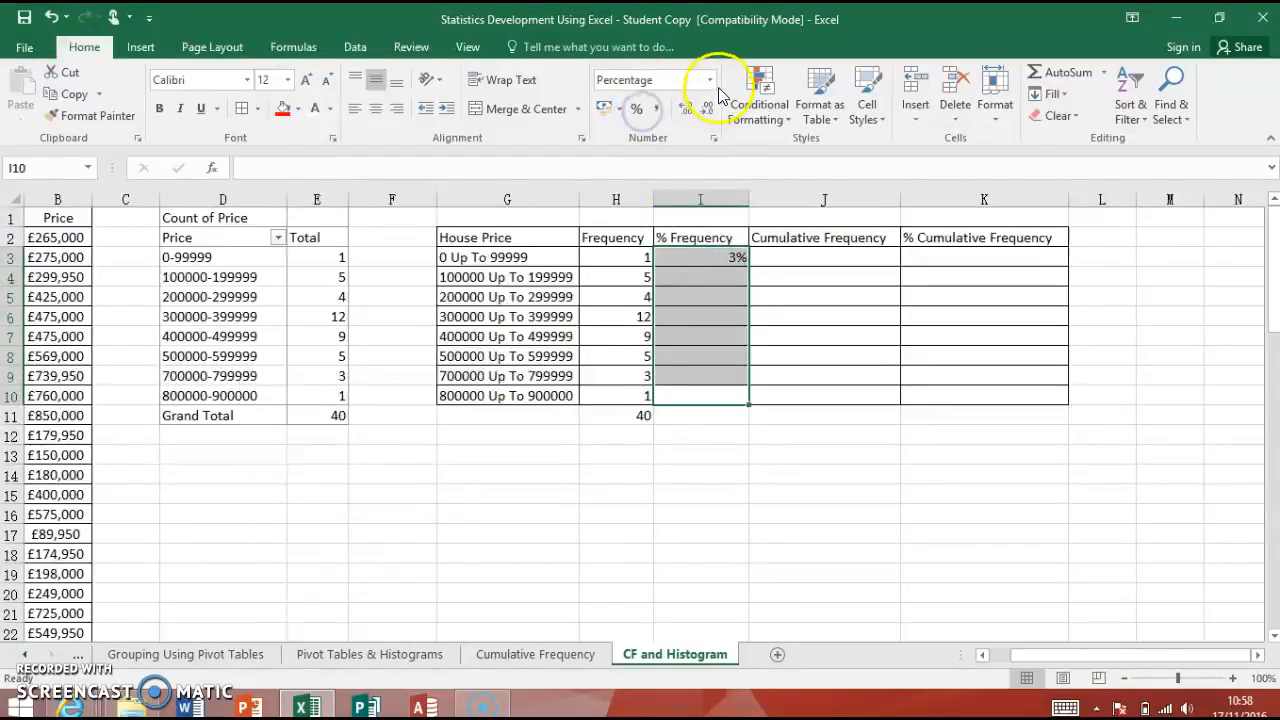
left_click(714, 258)
double_click(745, 263)
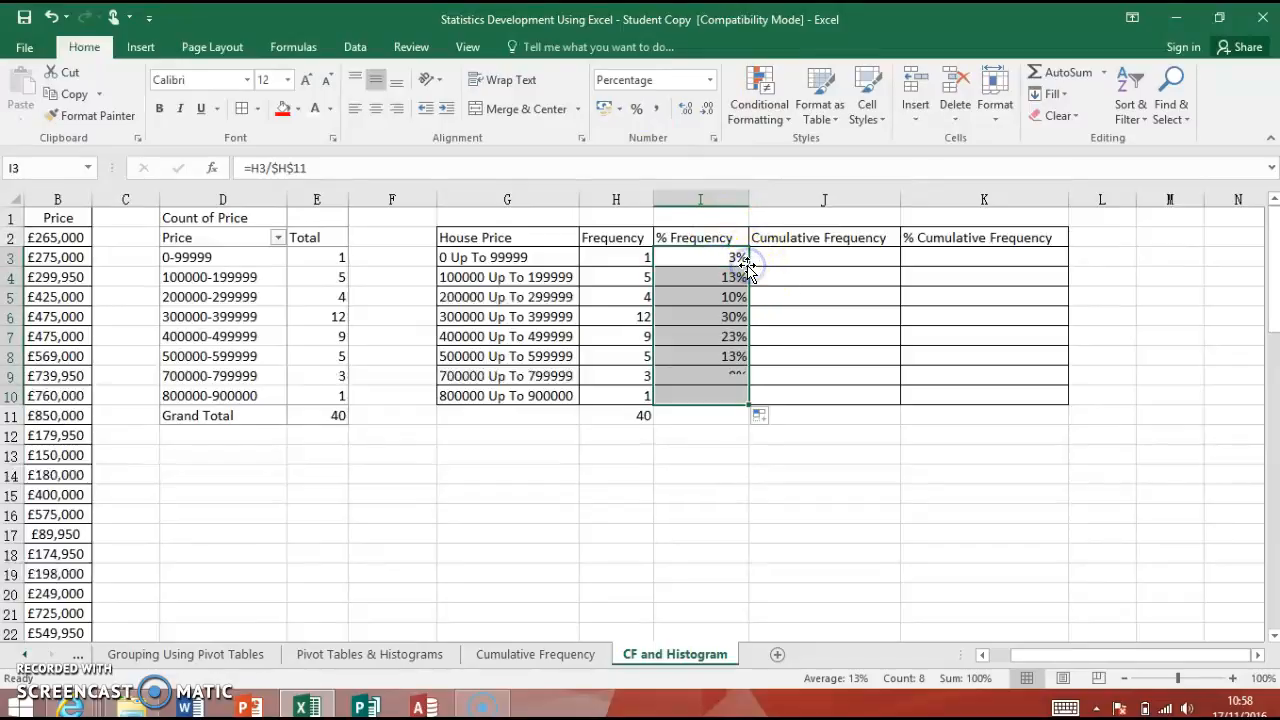
- Extend the total formula from H11 into I11 and format I11 as a percentage
left_click(720, 415)
left_click(626, 420)
left_click_drag(655, 426, 749, 423)
left_click(711, 441)
left_click(718, 412)
left_click(636, 110)
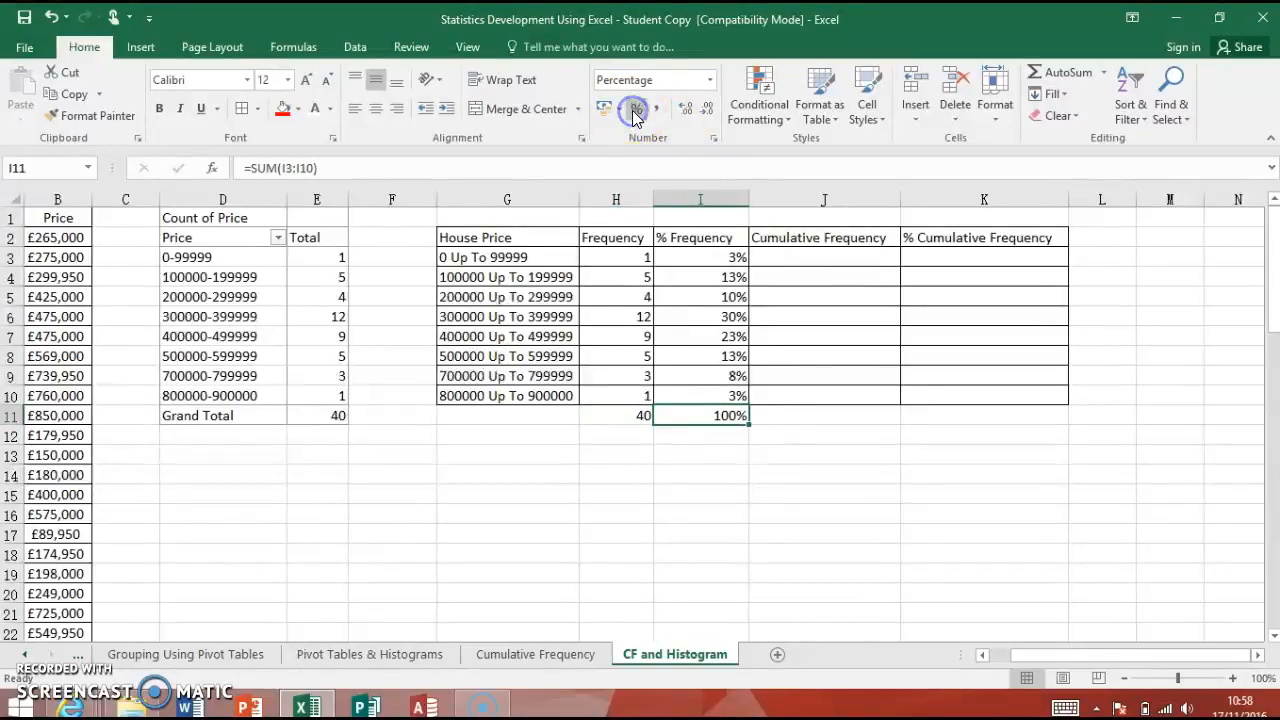
left_click(677, 474)
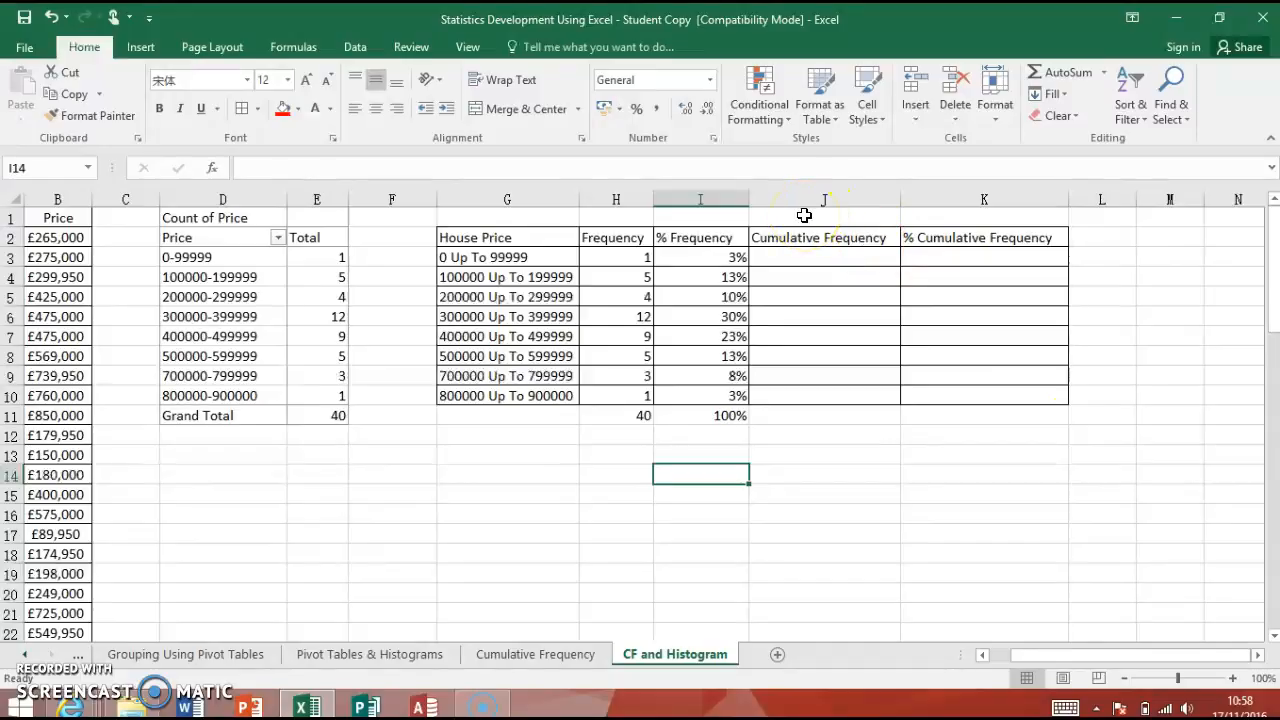
- Enter =SUM($H$3:H3) in J3 as the running total for Cumulative Frequency
left_click(812, 262)
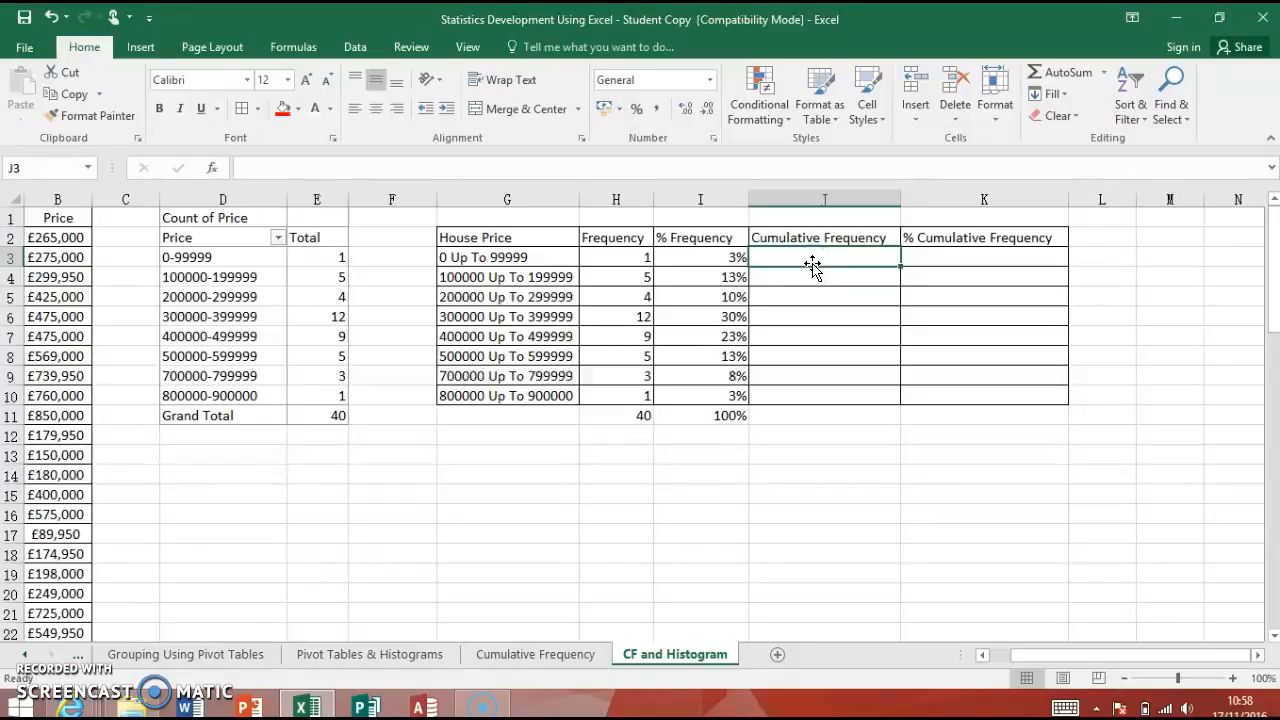
left_click(1055, 71)
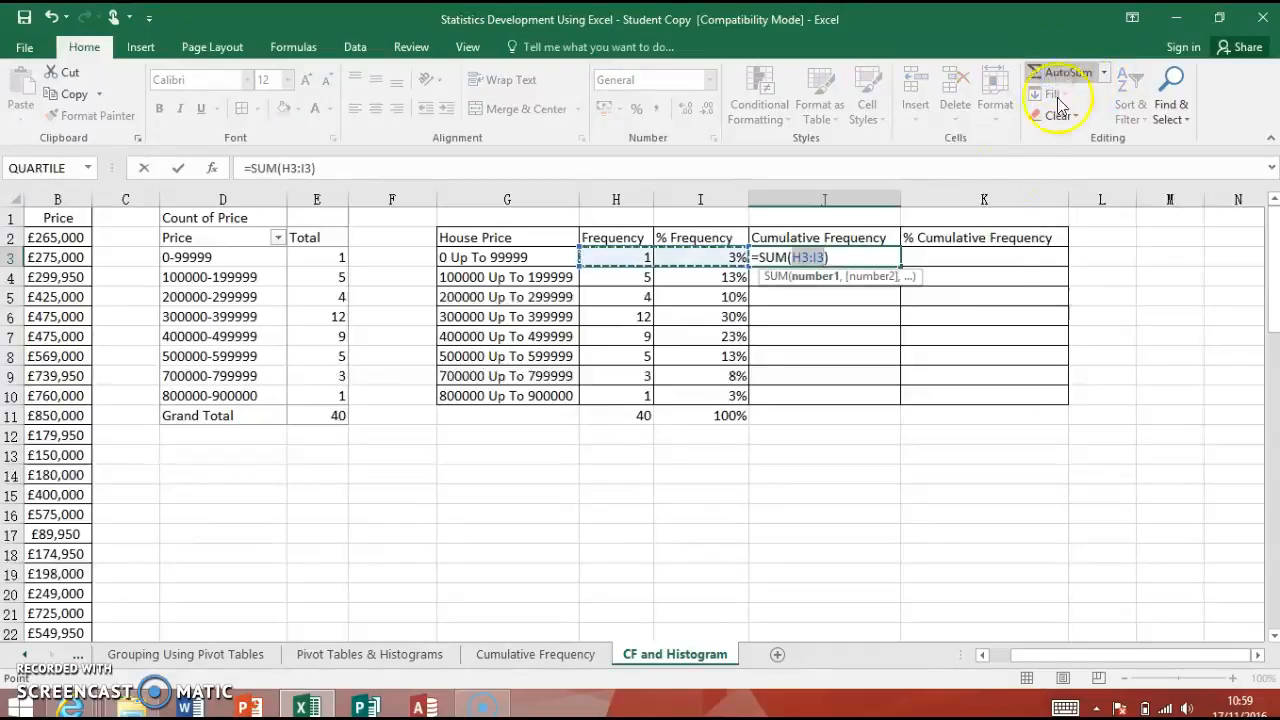
left_click(632, 258)
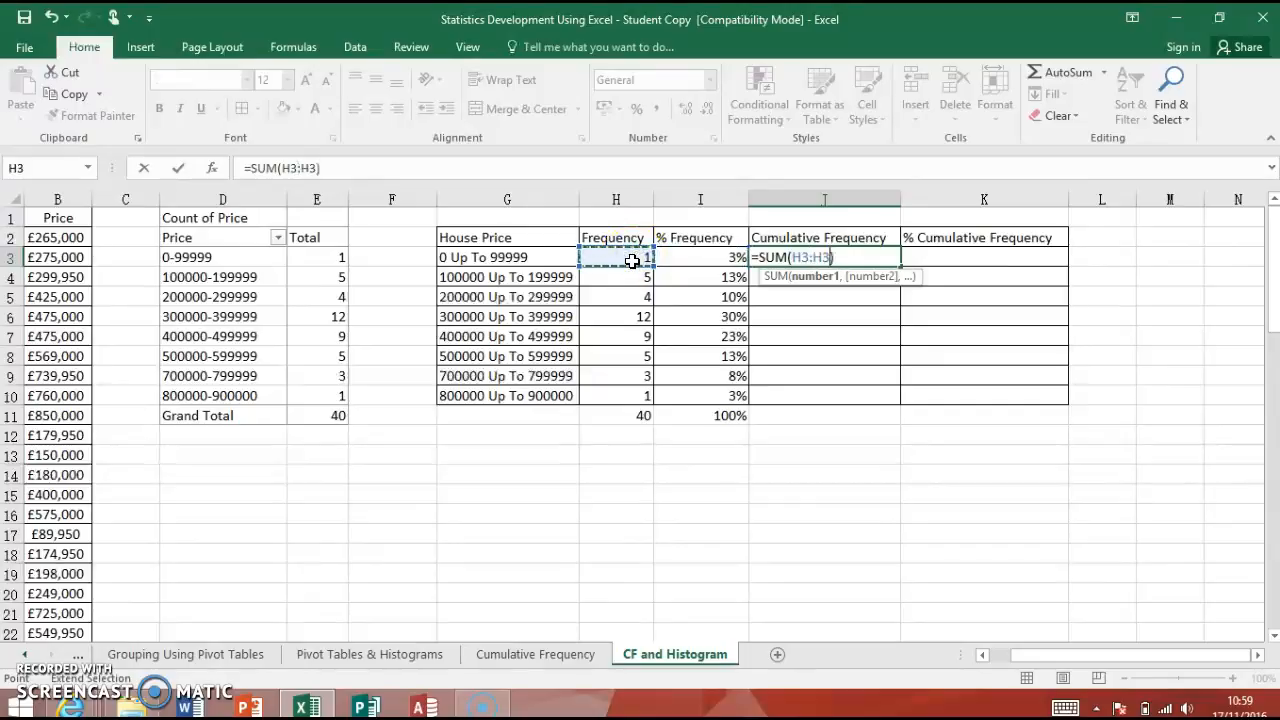
type("H")
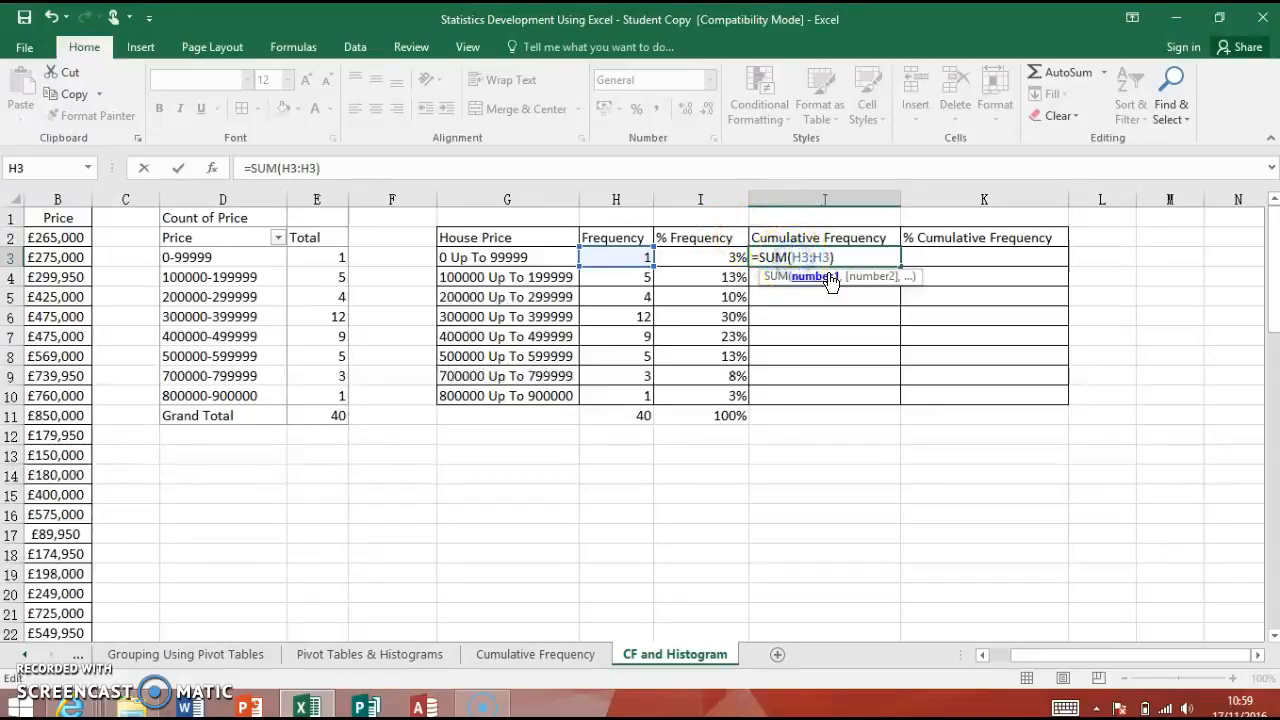
left_click(803, 257)
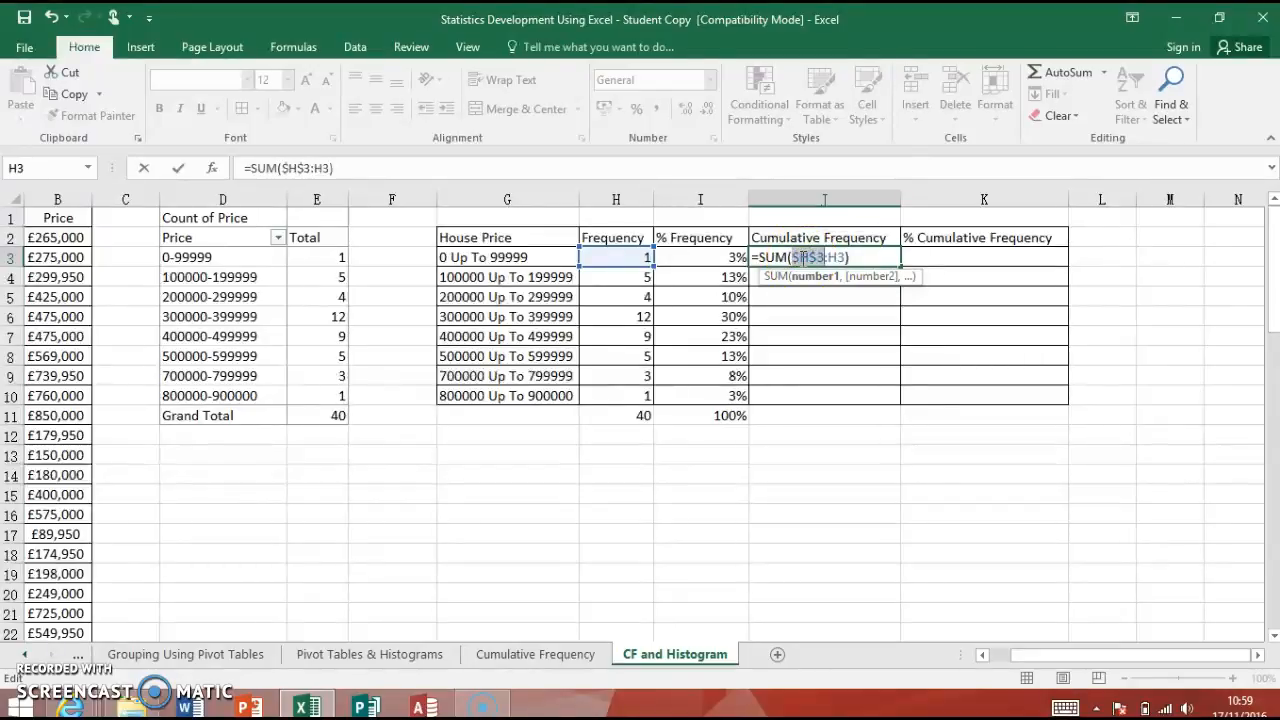
key("Return")
- Fill the Cumulative Frequency formula from J3 down to J10 and check the formula in J10
left_click(801, 258)
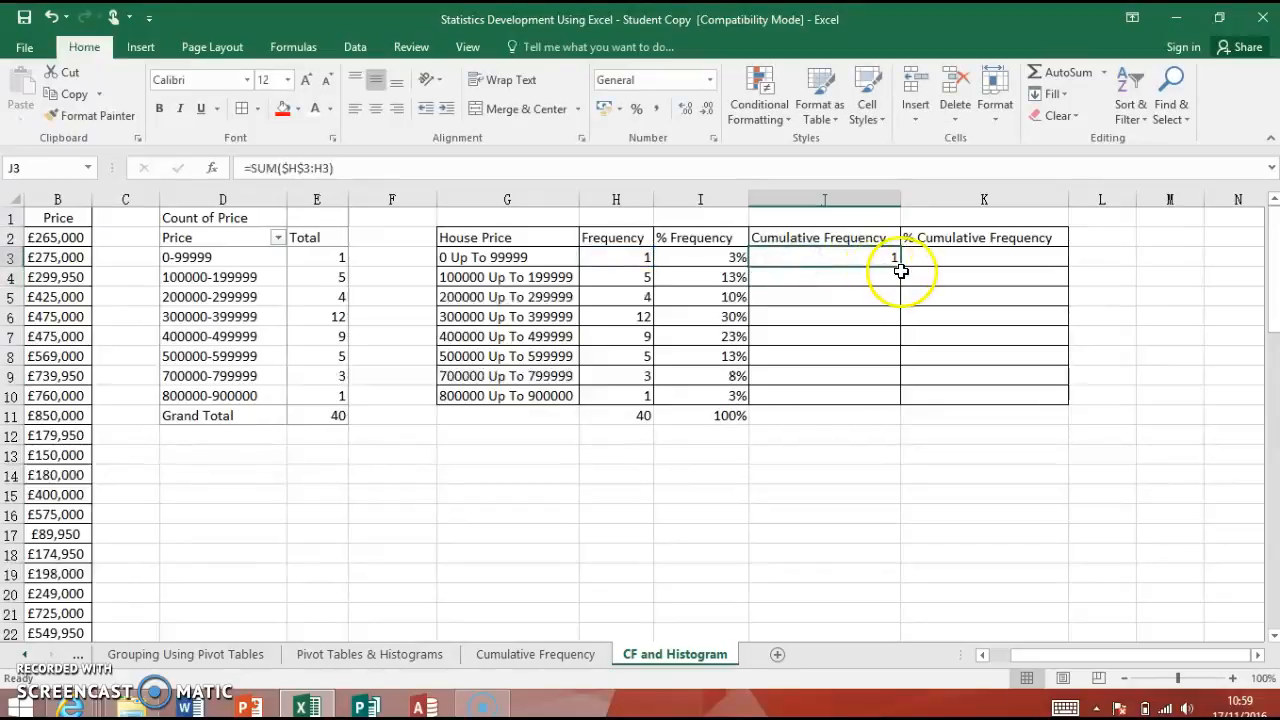
double_click(900, 266)
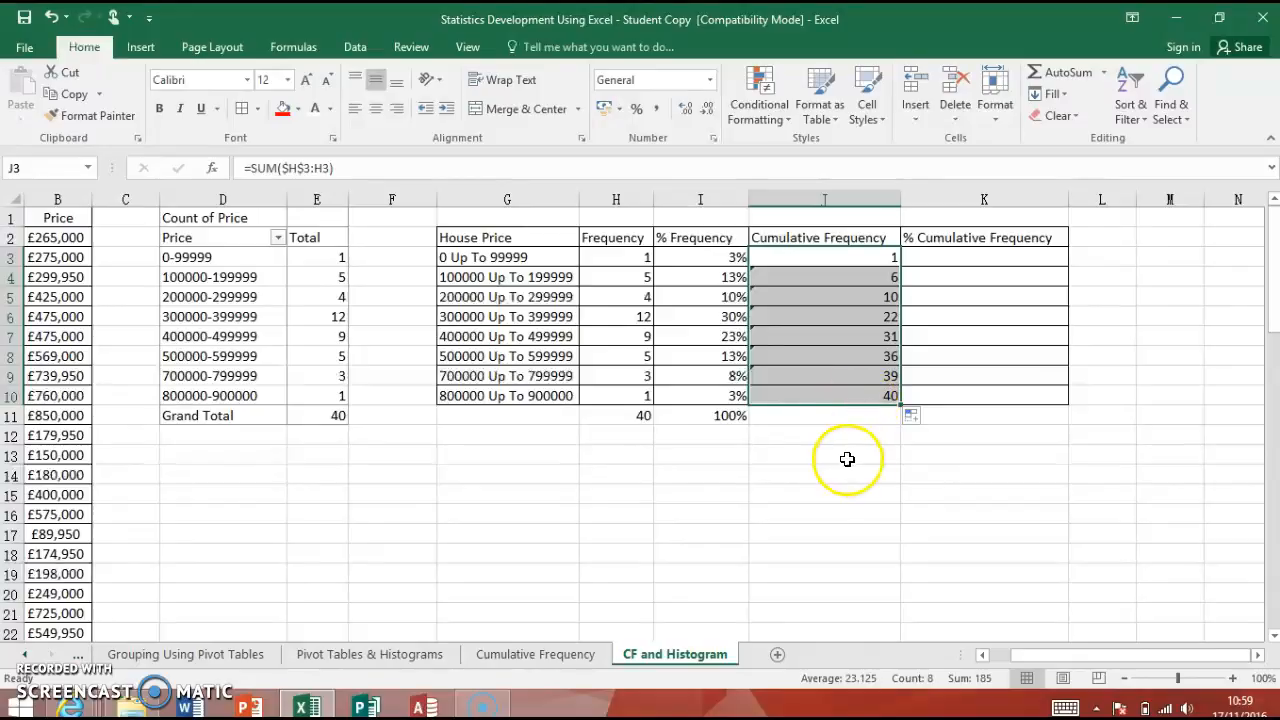
left_click(820, 506)
left_click(822, 405)
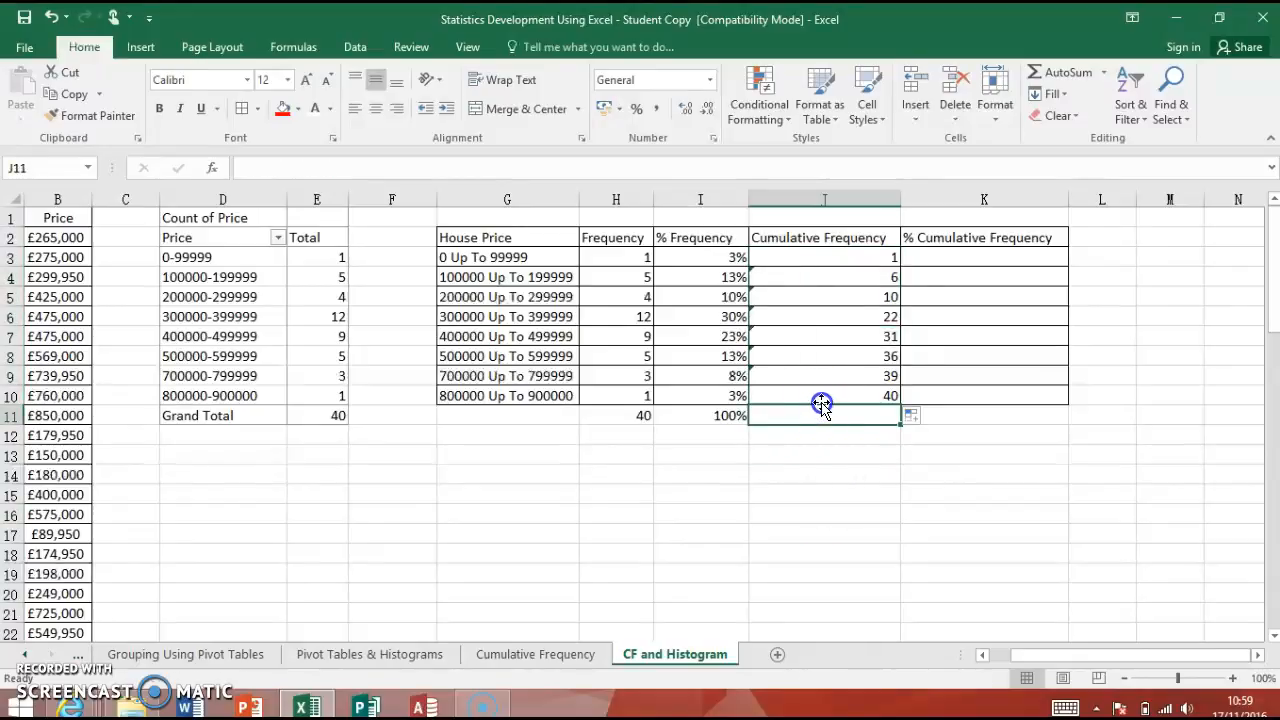
left_click(821, 397)
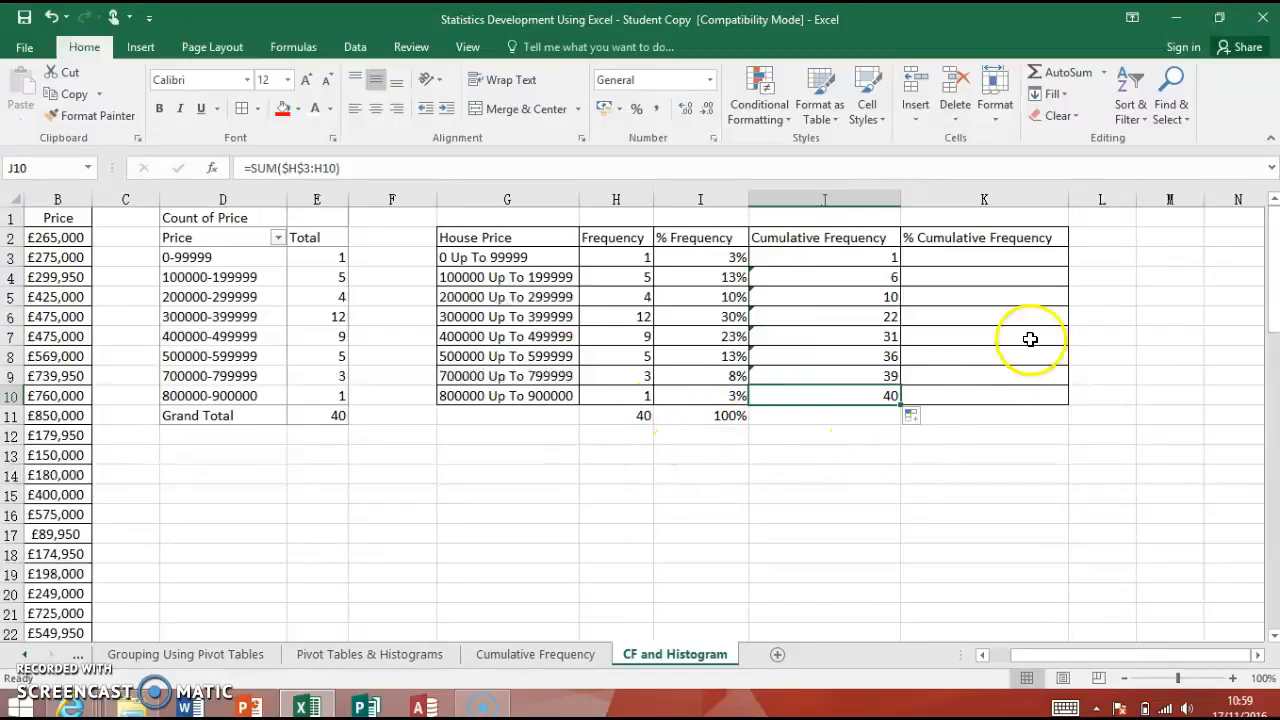
- Enter =J3/$J$10 in K3 as the first % Cumulative Frequency value, with an absolute reference to J10
left_click(1015, 258)
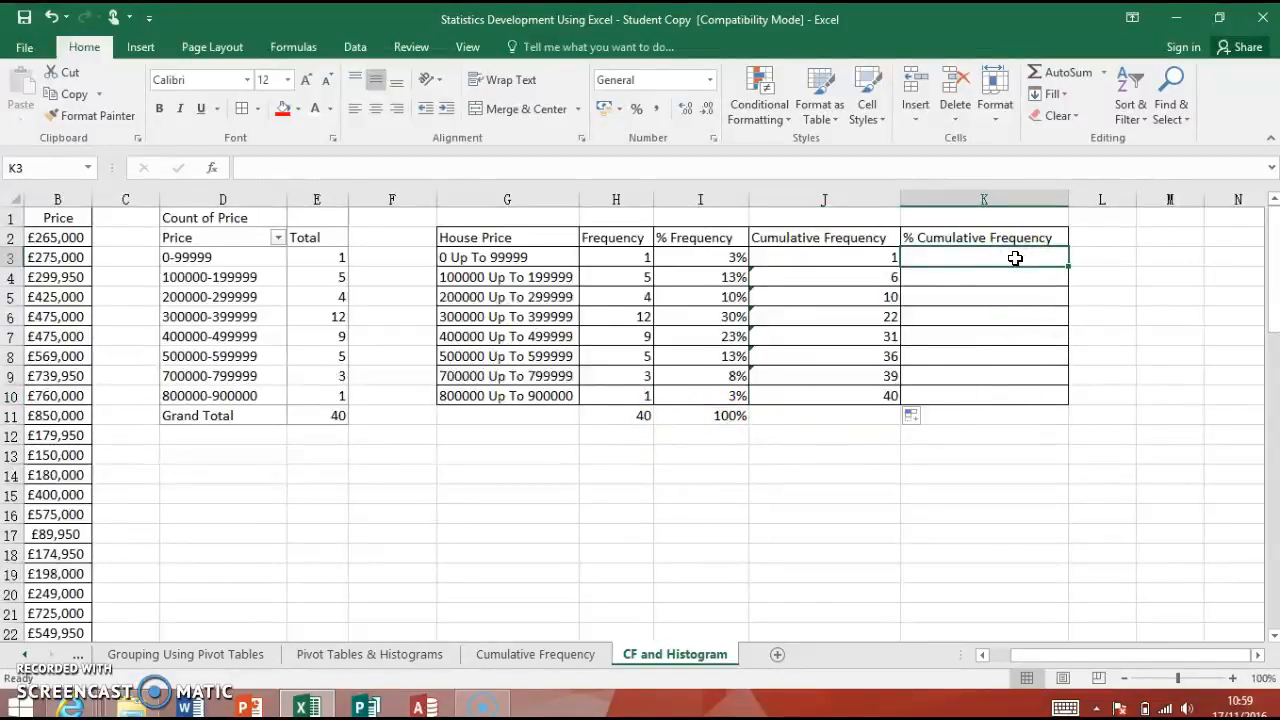
type("=")
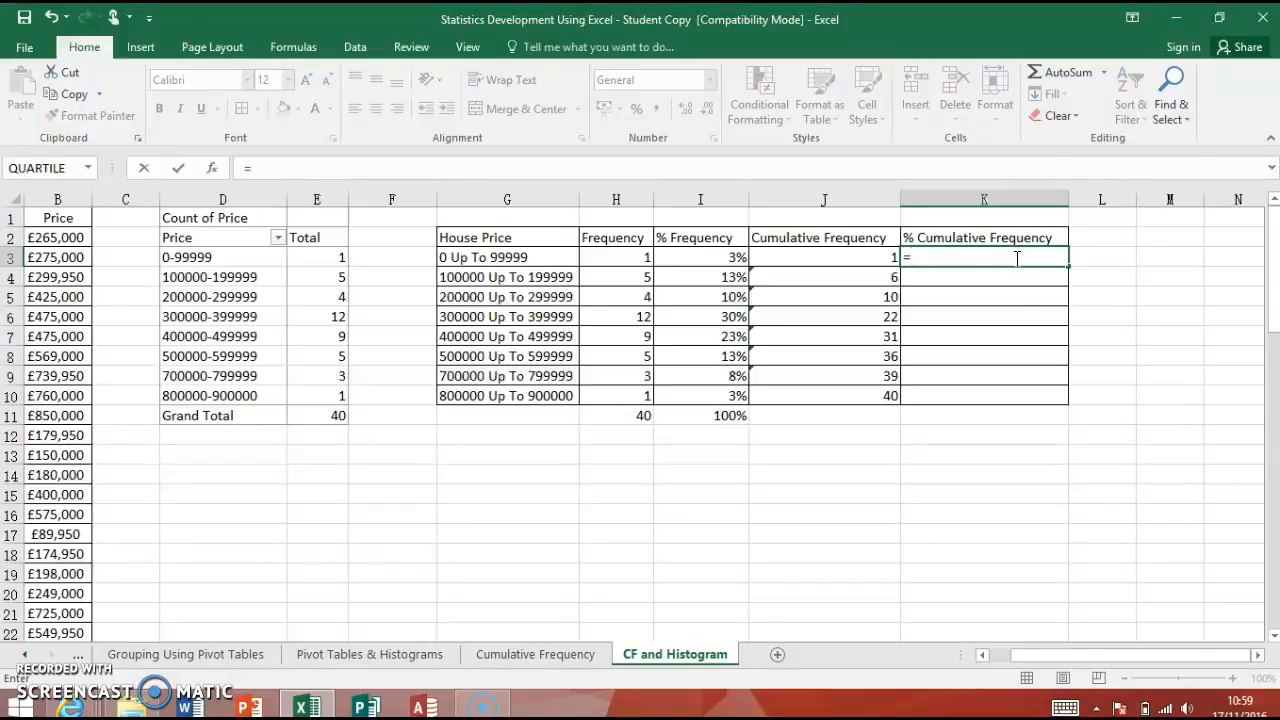
left_click(872, 262)
type("/")
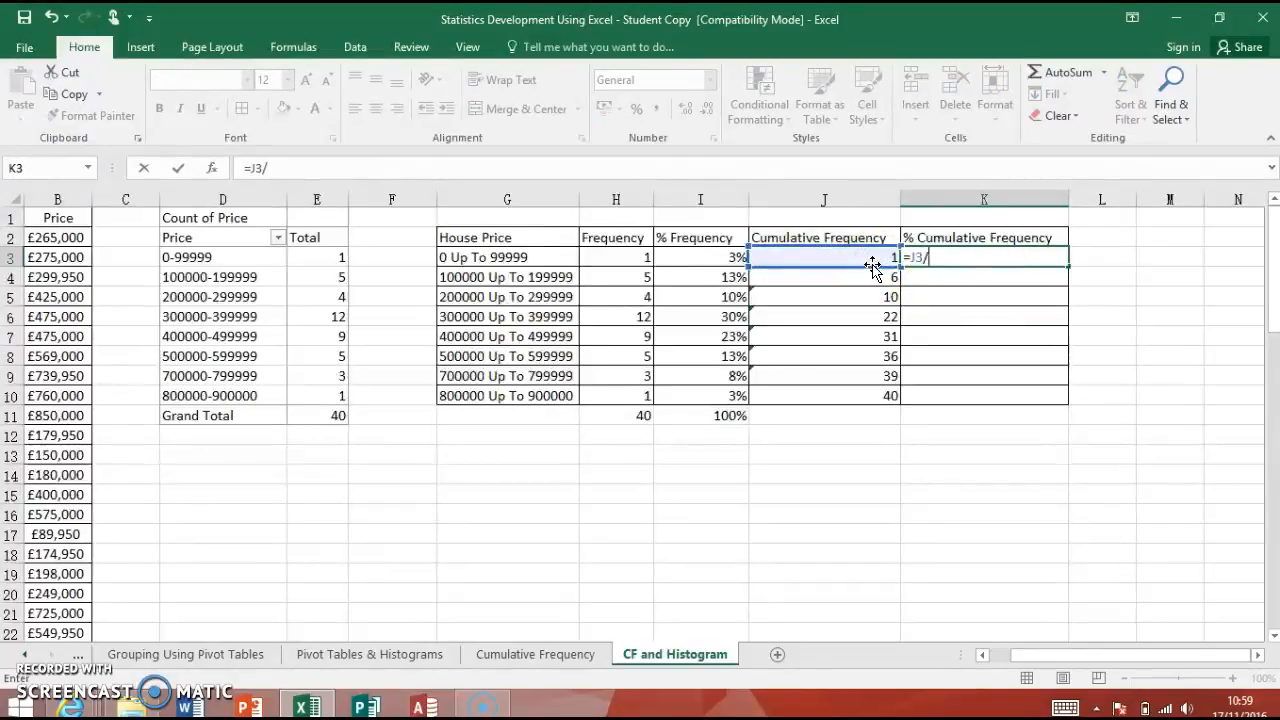
left_click(877, 396)
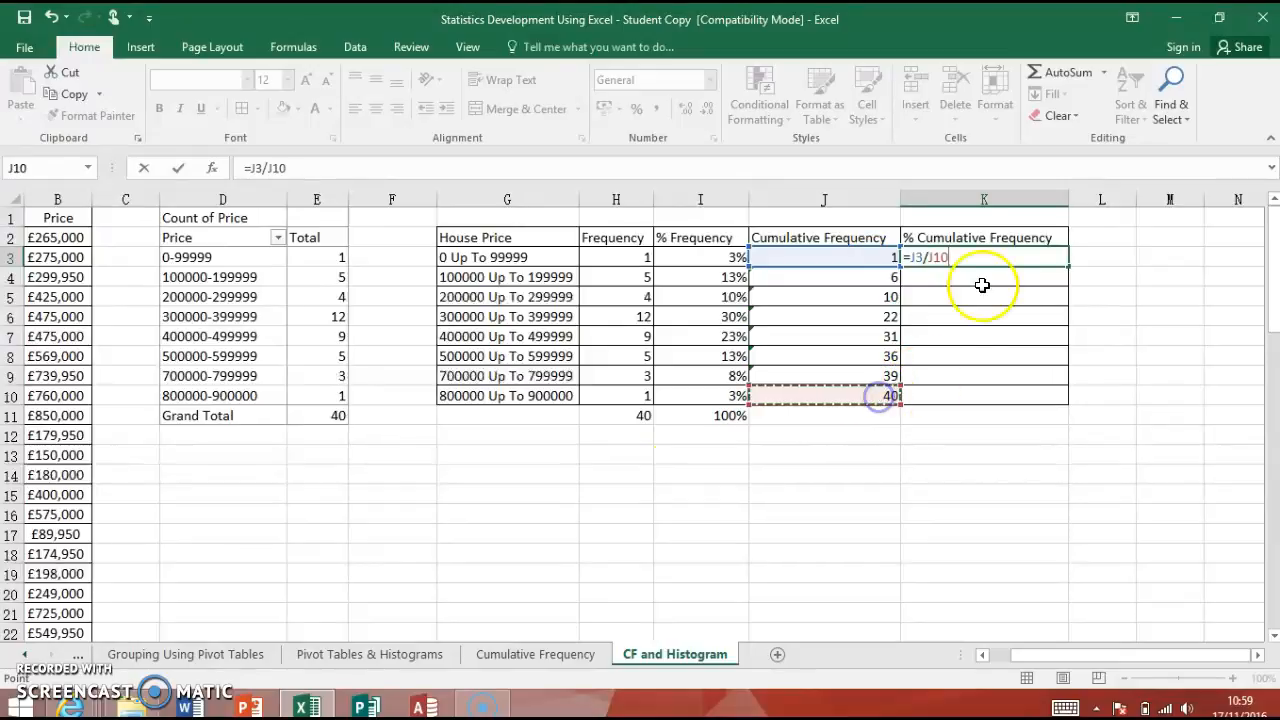
left_click(940, 258)
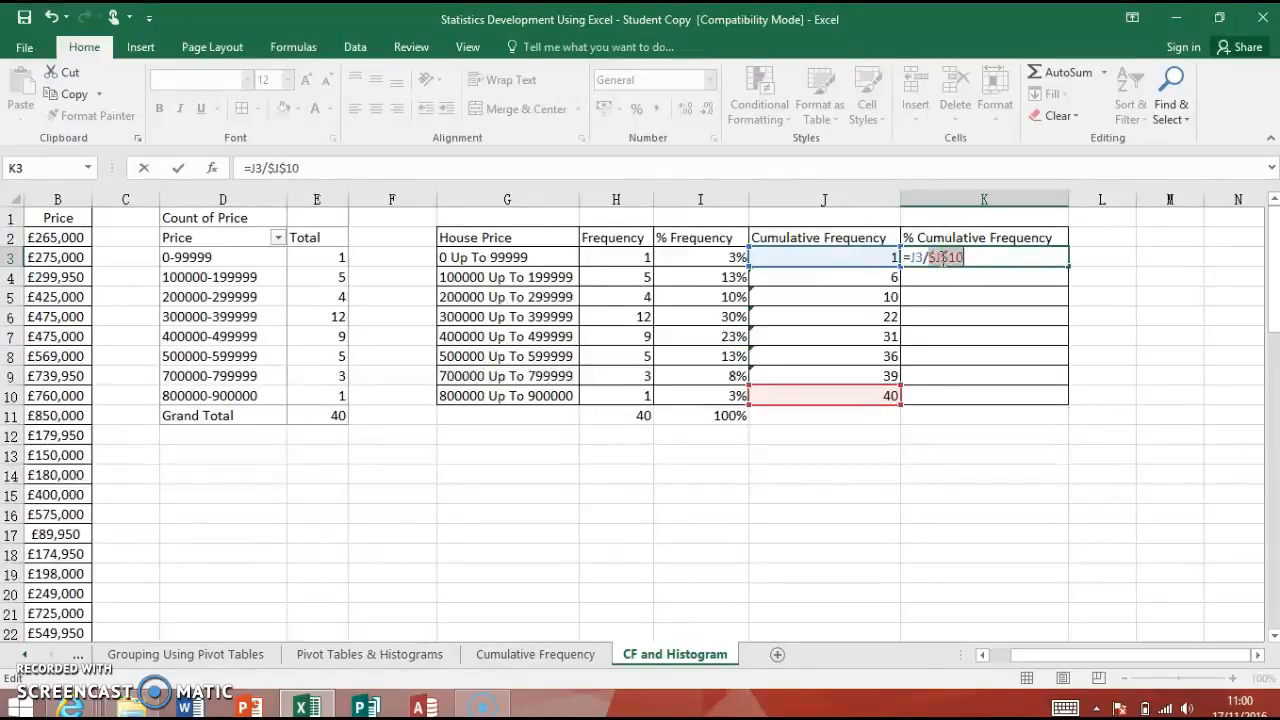
key("Return")
- Fill the % Cumulative Frequency formula from K3 down to K10 and format K3:K10 as percentages
left_click(943, 258)
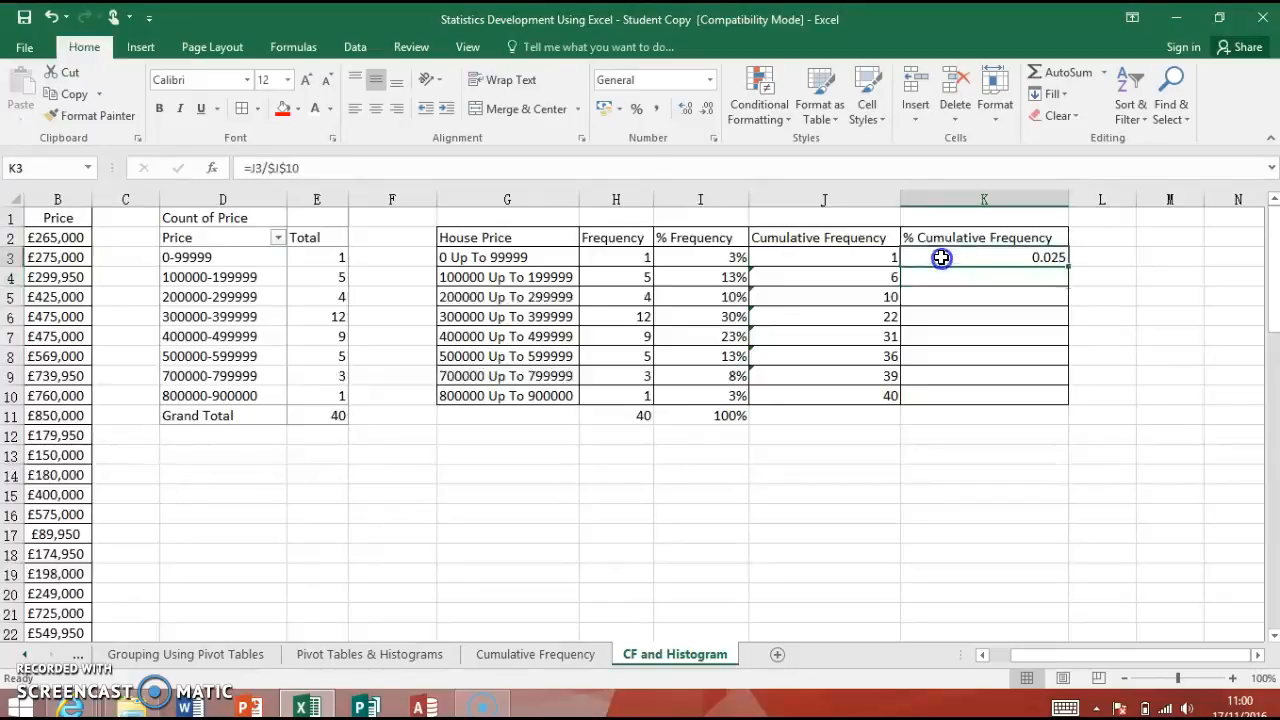
double_click(1067, 266)
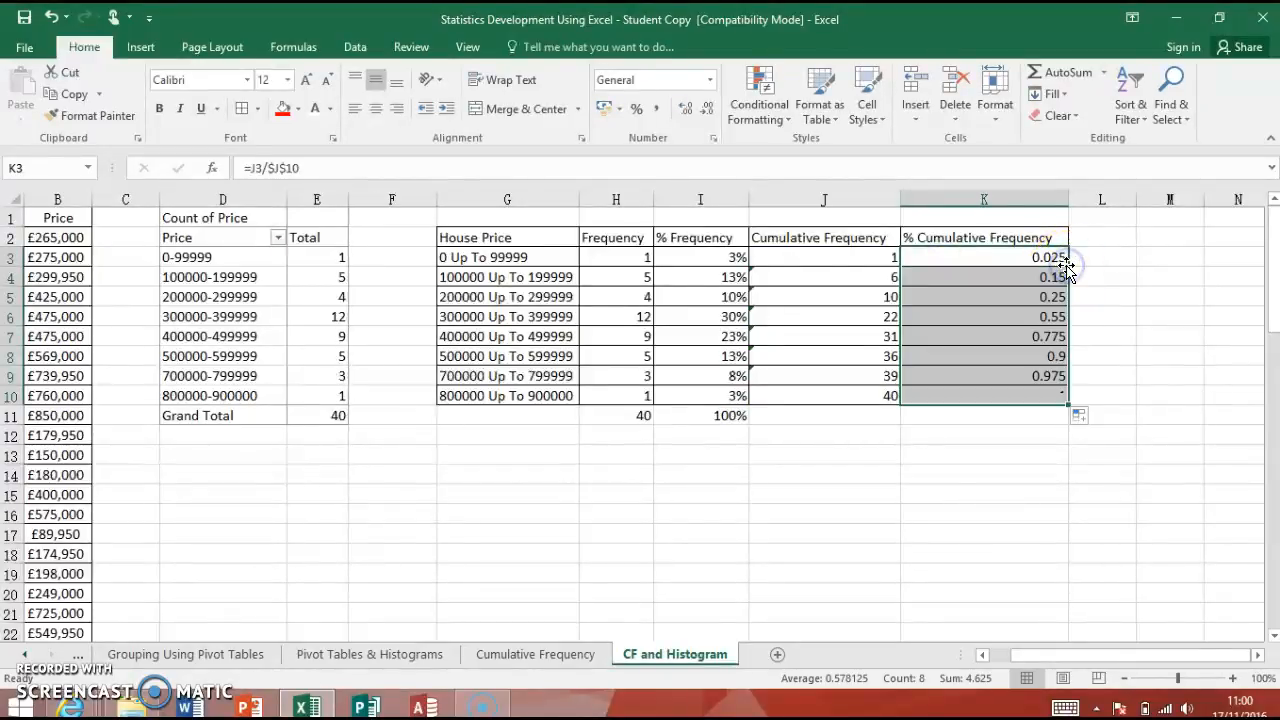
left_click(640, 116)
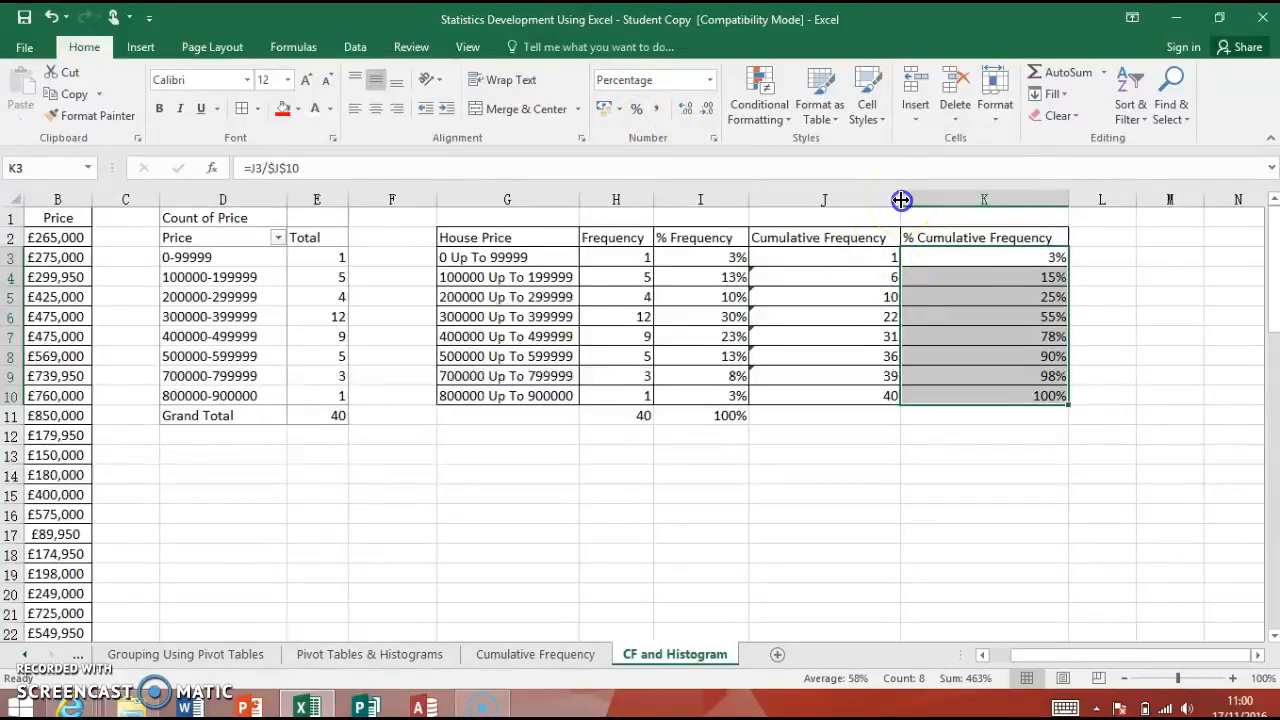
- Narrow the Cumulative Frequency column slightly and ignore the formula error flags in J4 and J5:J10
left_click_drag(901, 200, 892, 200)
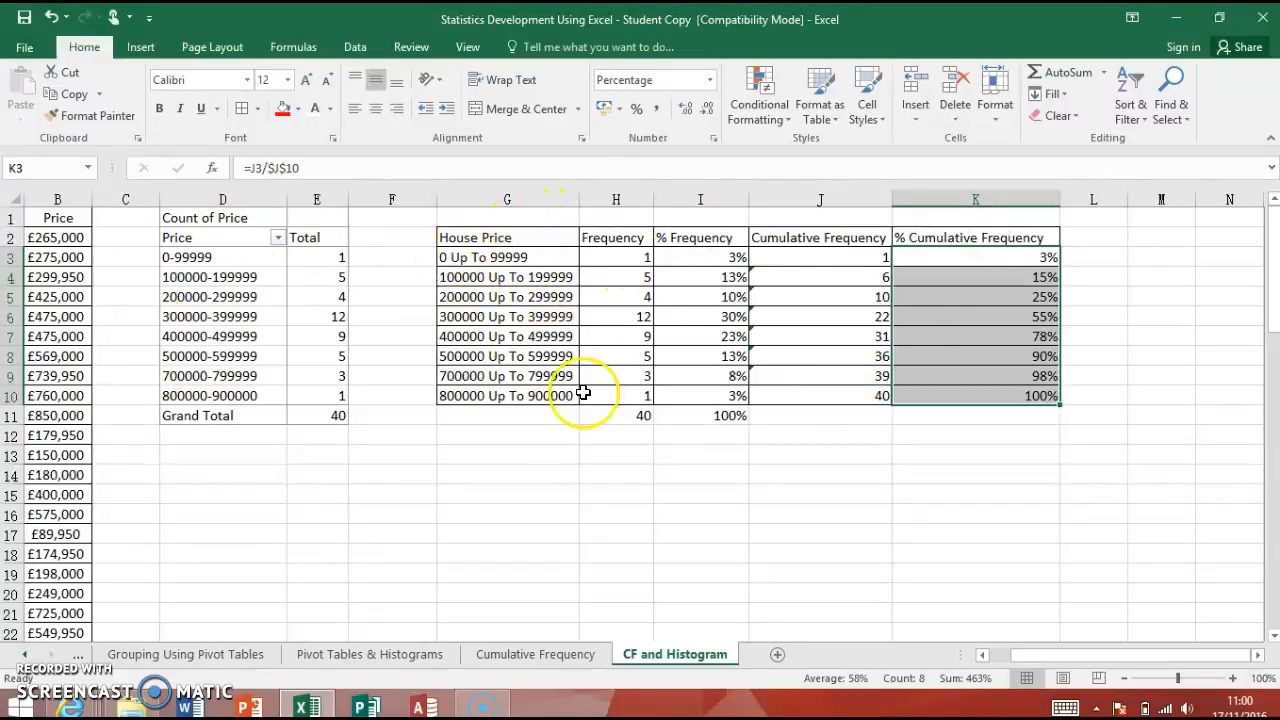
left_click(776, 276)
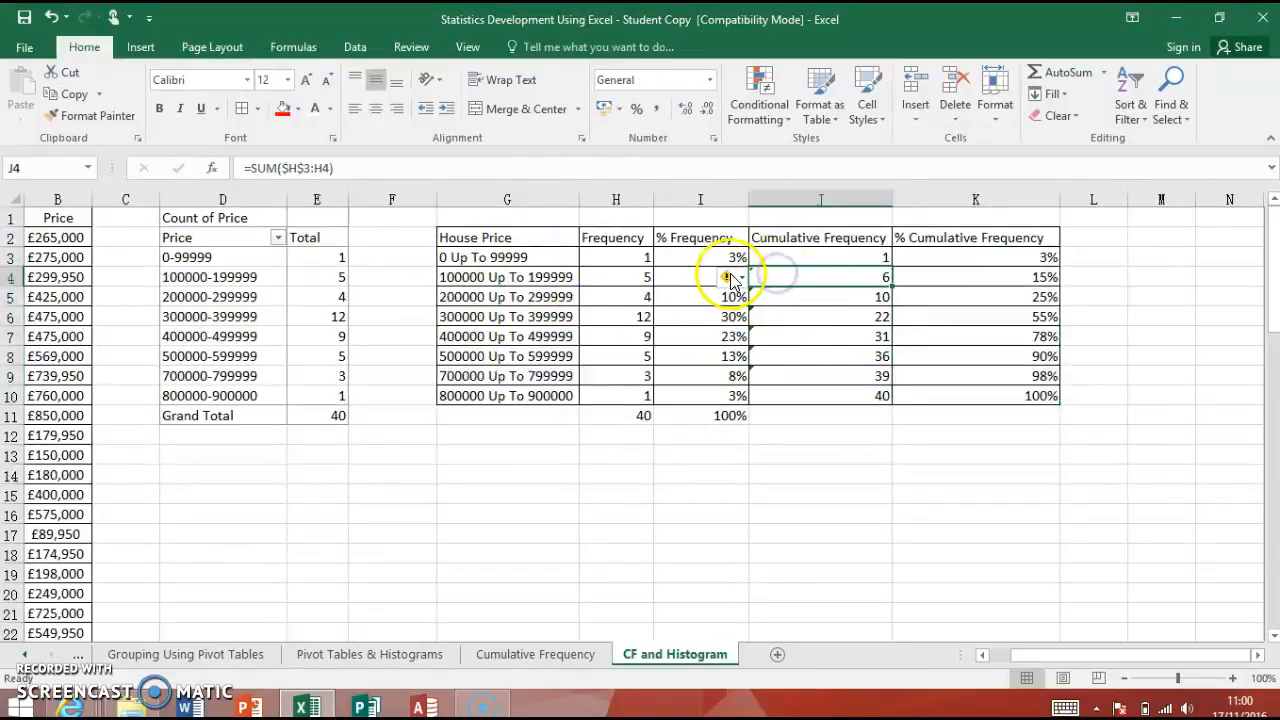
left_click(736, 279)
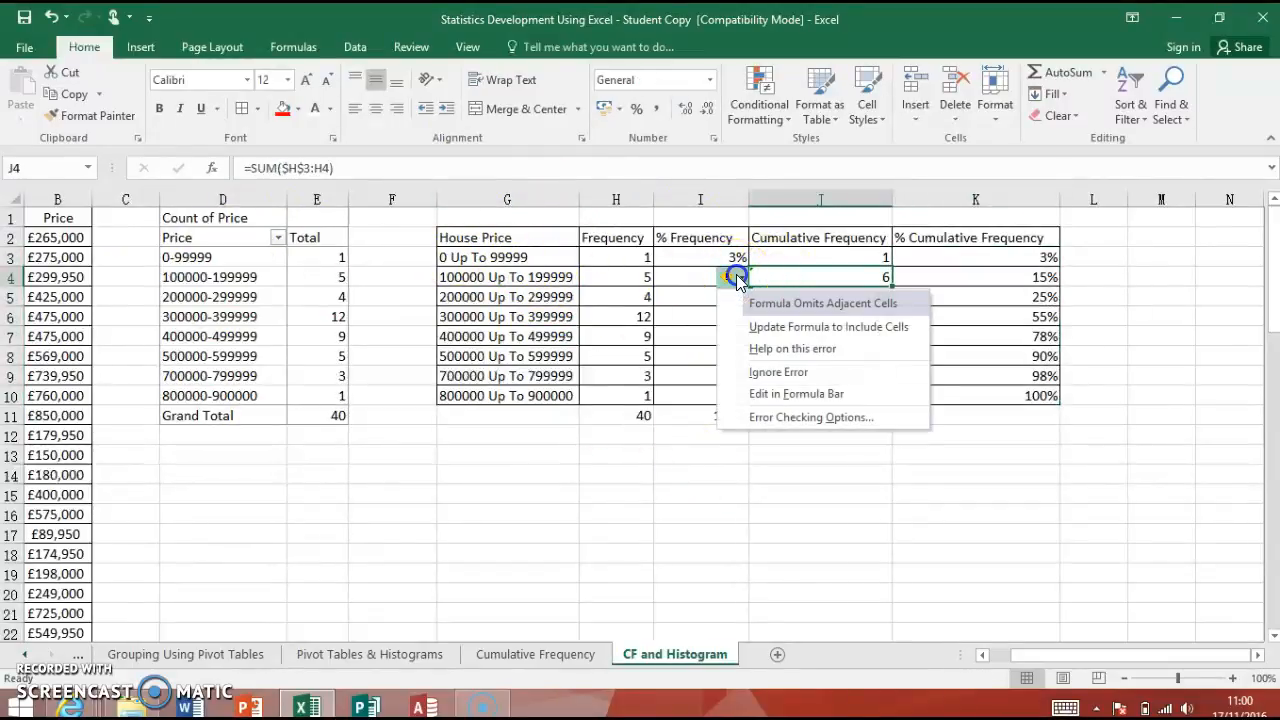
left_click(785, 371)
left_click(747, 477)
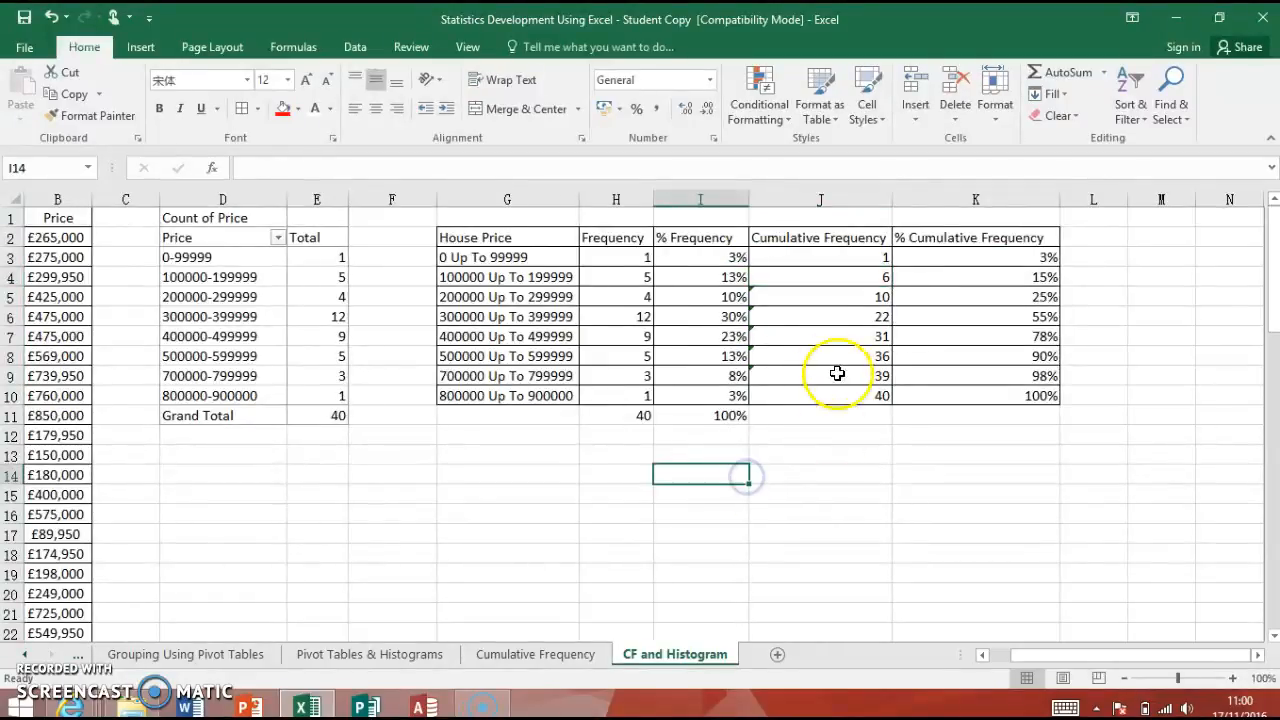
left_click_drag(814, 296, 793, 396)
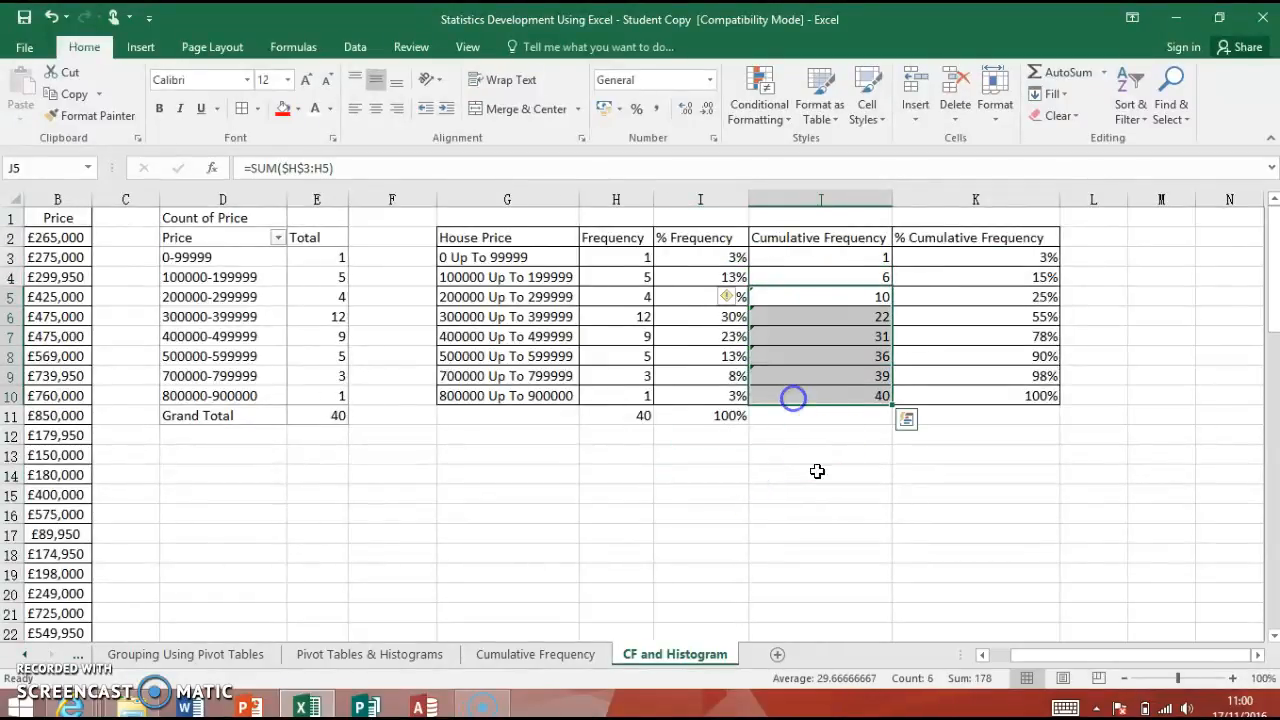
left_click(741, 297)
left_click(802, 386)
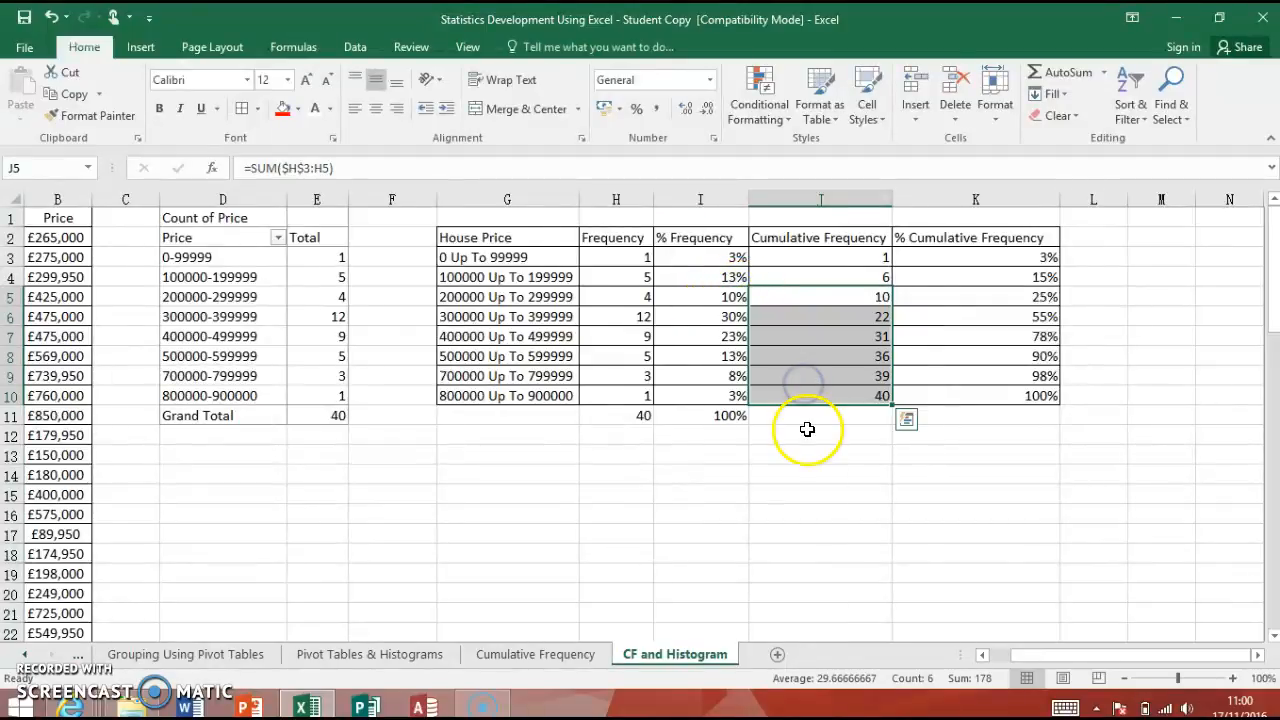
left_click(808, 432)
left_click(847, 312)
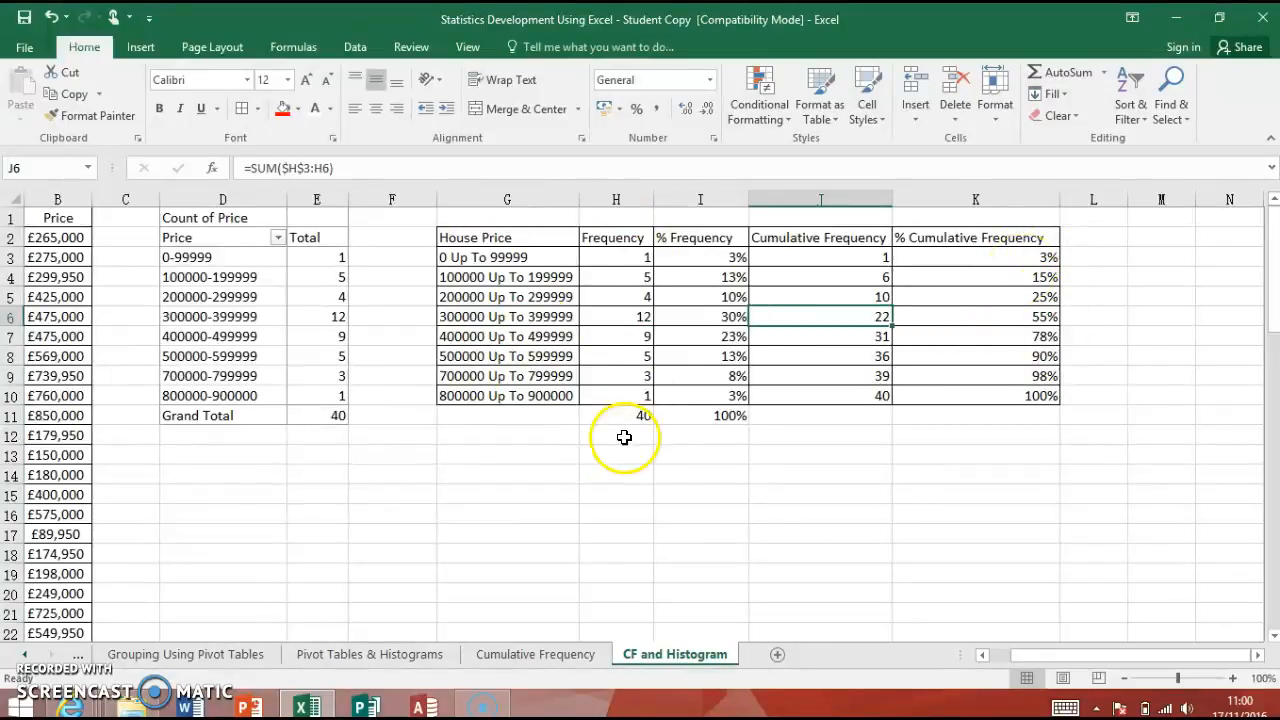
- Insert a clustered column chart of House Price, Frequency and % Cumulative Frequency from G2:H10 and K2:K10
left_click_drag(487, 238, 619, 400)
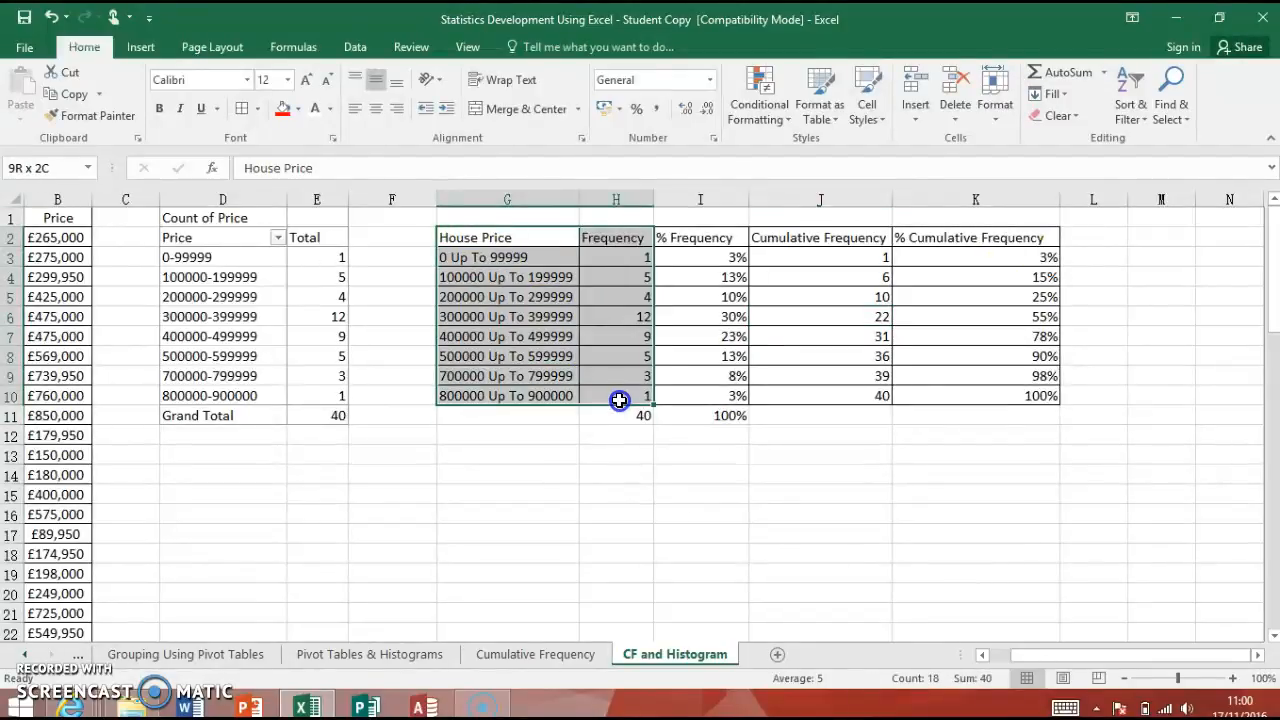
left_click_drag(909, 240, 944, 401)
left_click_drag(491, 236, 604, 403)
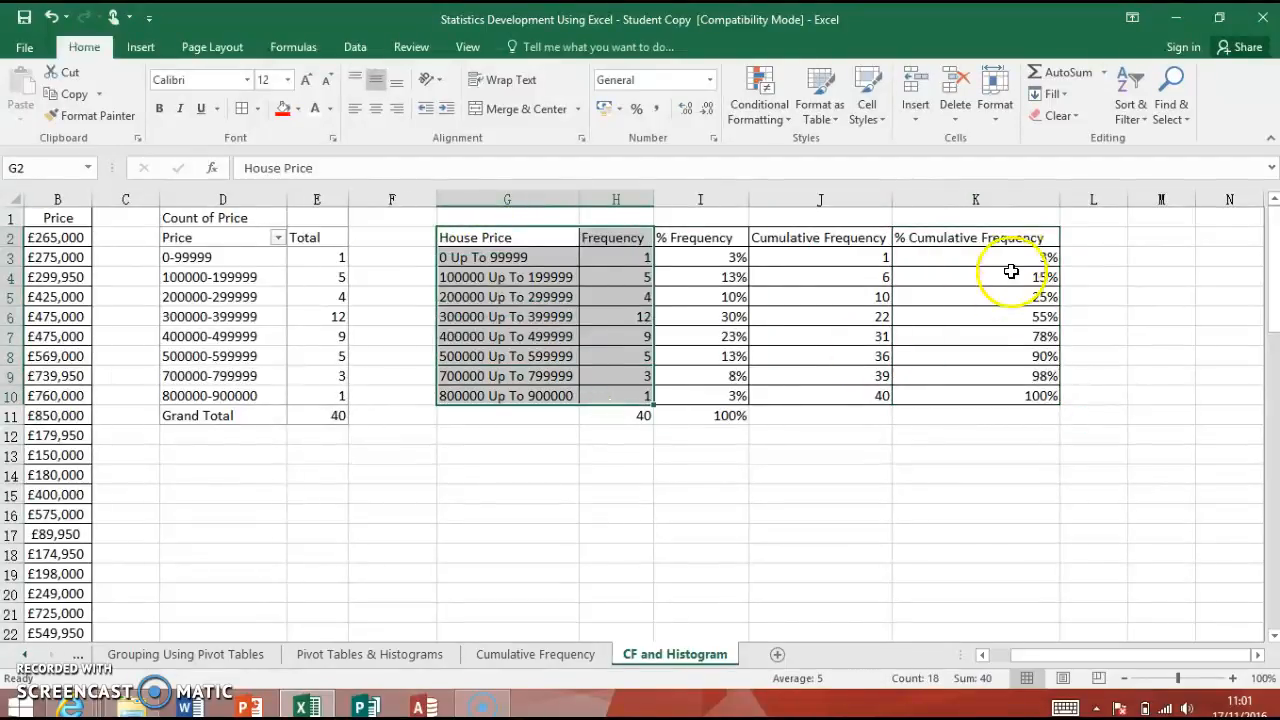
left_click_drag(1006, 240, 1040, 391)
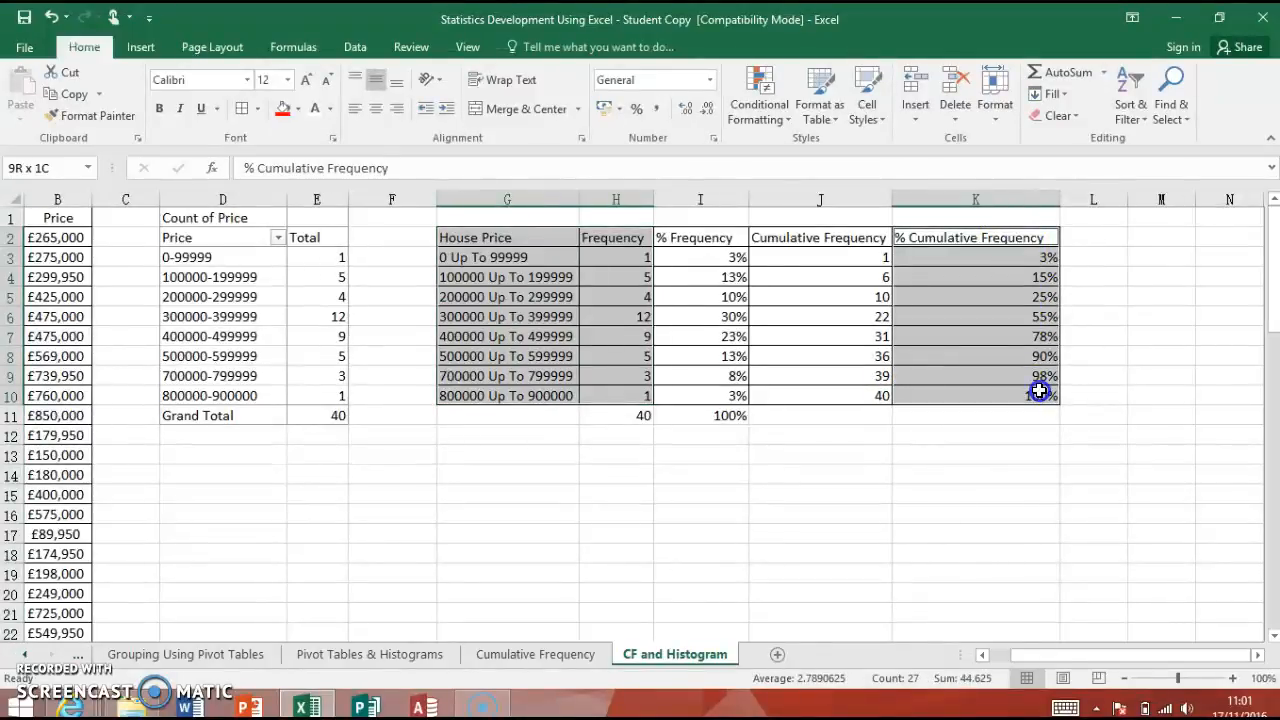
left_click(138, 47)
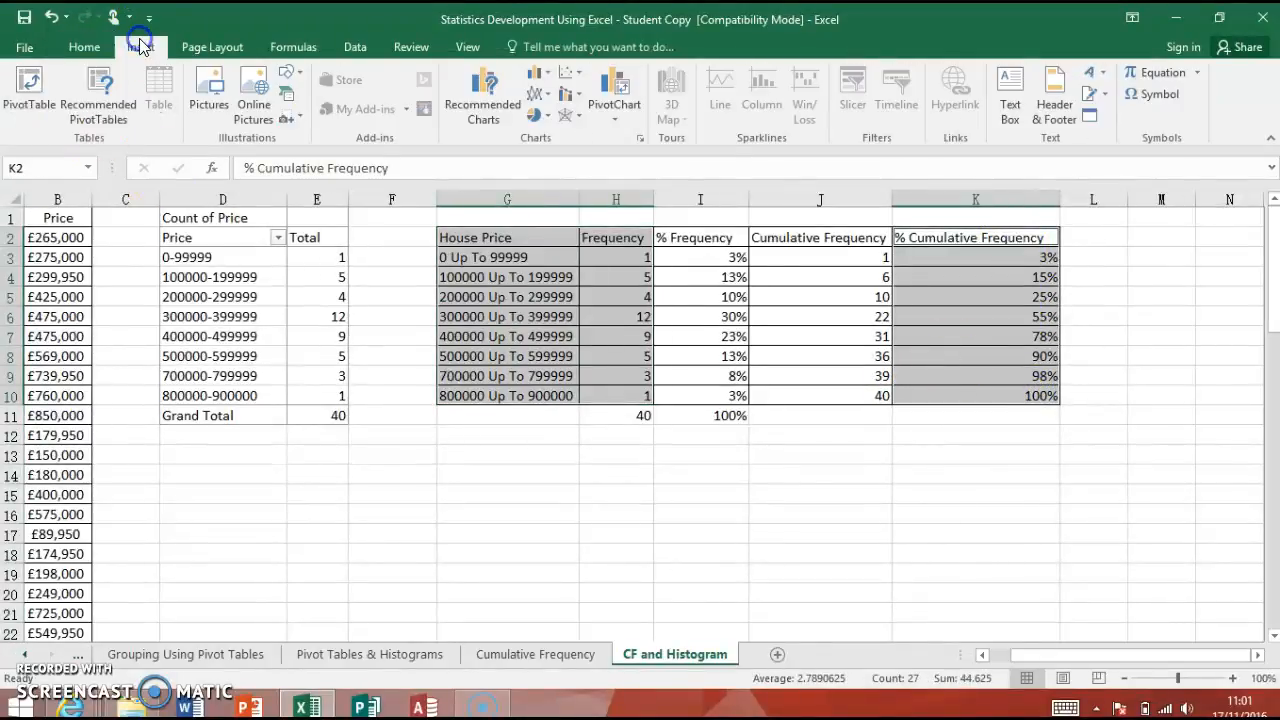
left_click(533, 76)
left_click(551, 131)
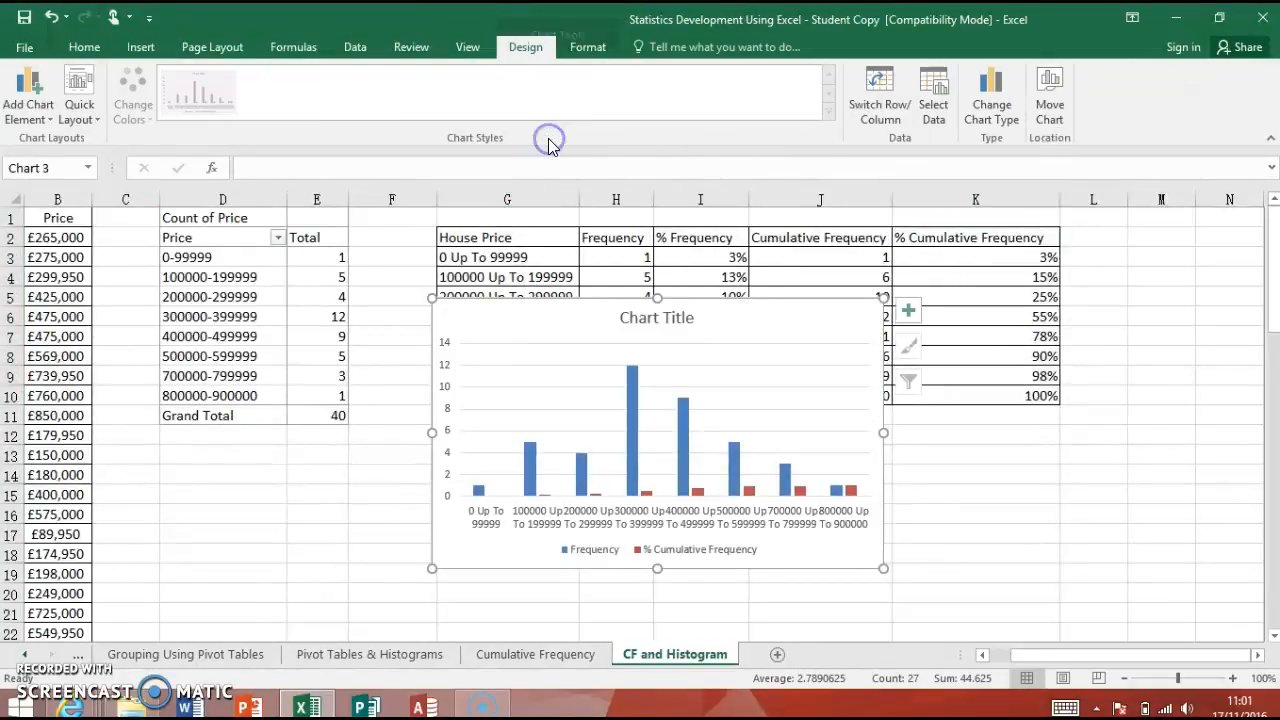
- Enlarge the column chart to span about columns D to K and rows 2 to 19, and delete its legend
left_click(749, 357)
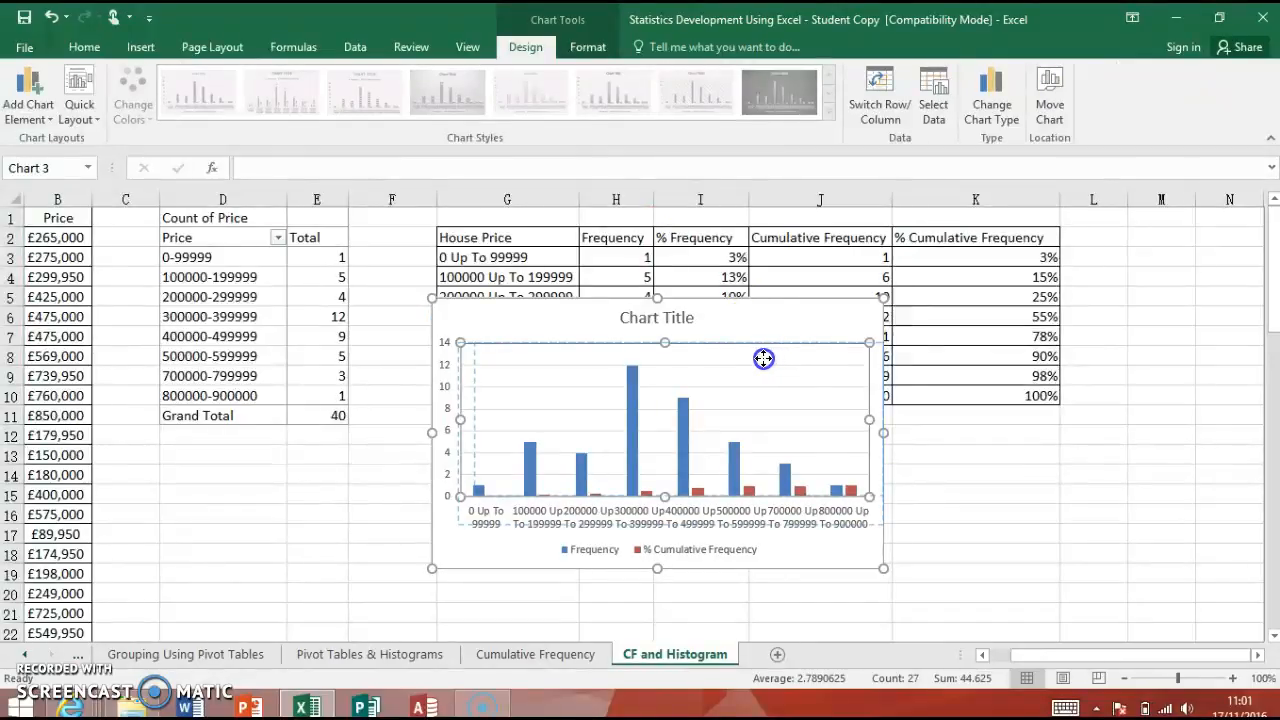
left_click_drag(755, 359, 755, 355)
left_click_drag(432, 298, 262, 219)
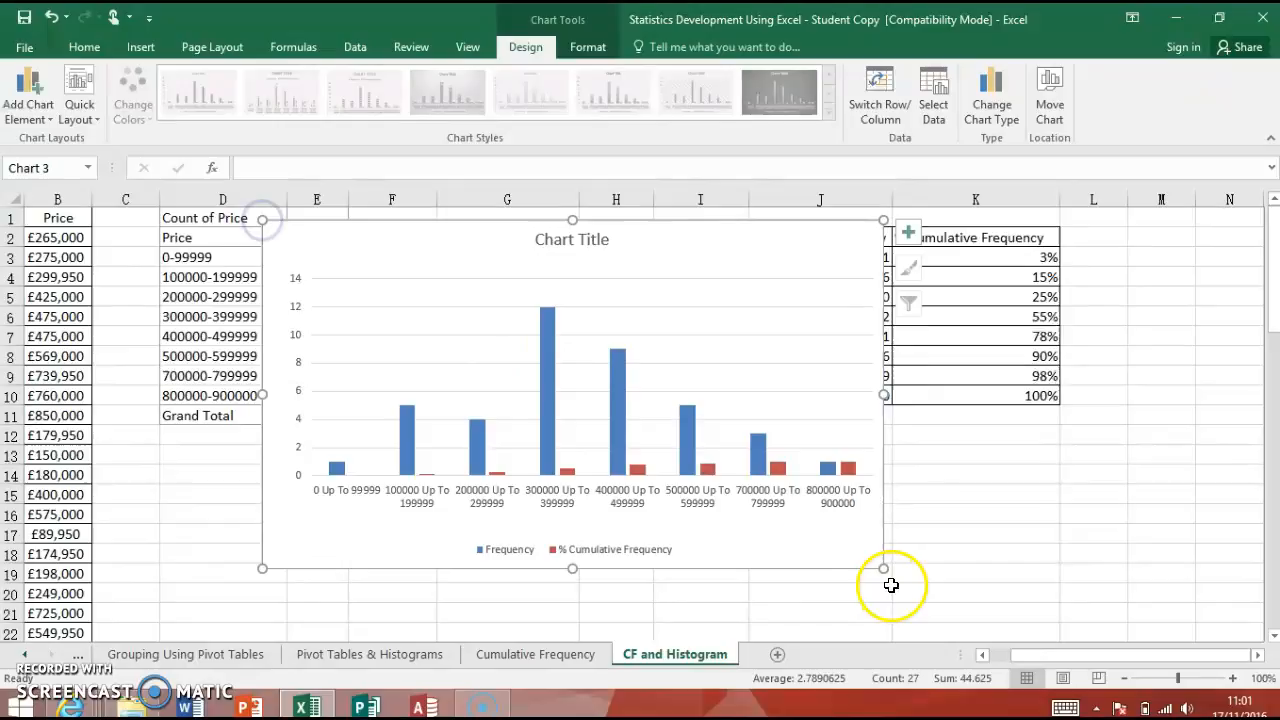
left_click_drag(884, 569, 1027, 586)
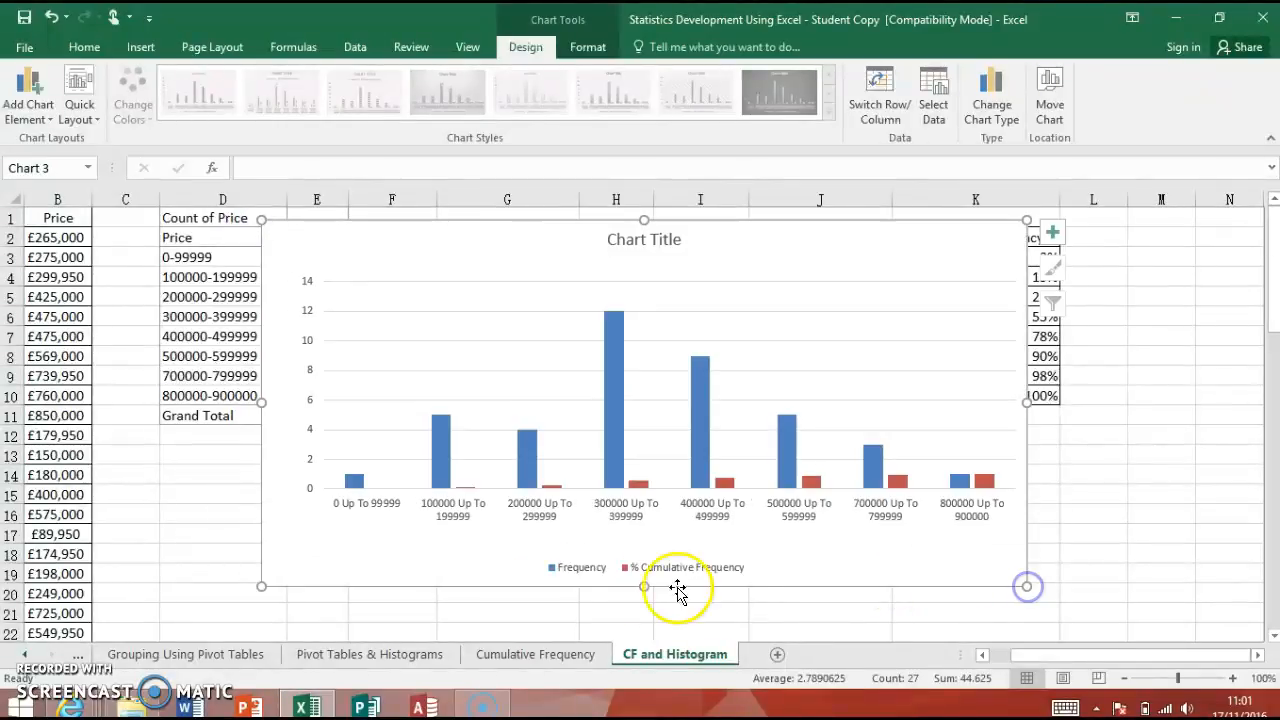
left_click(658, 575)
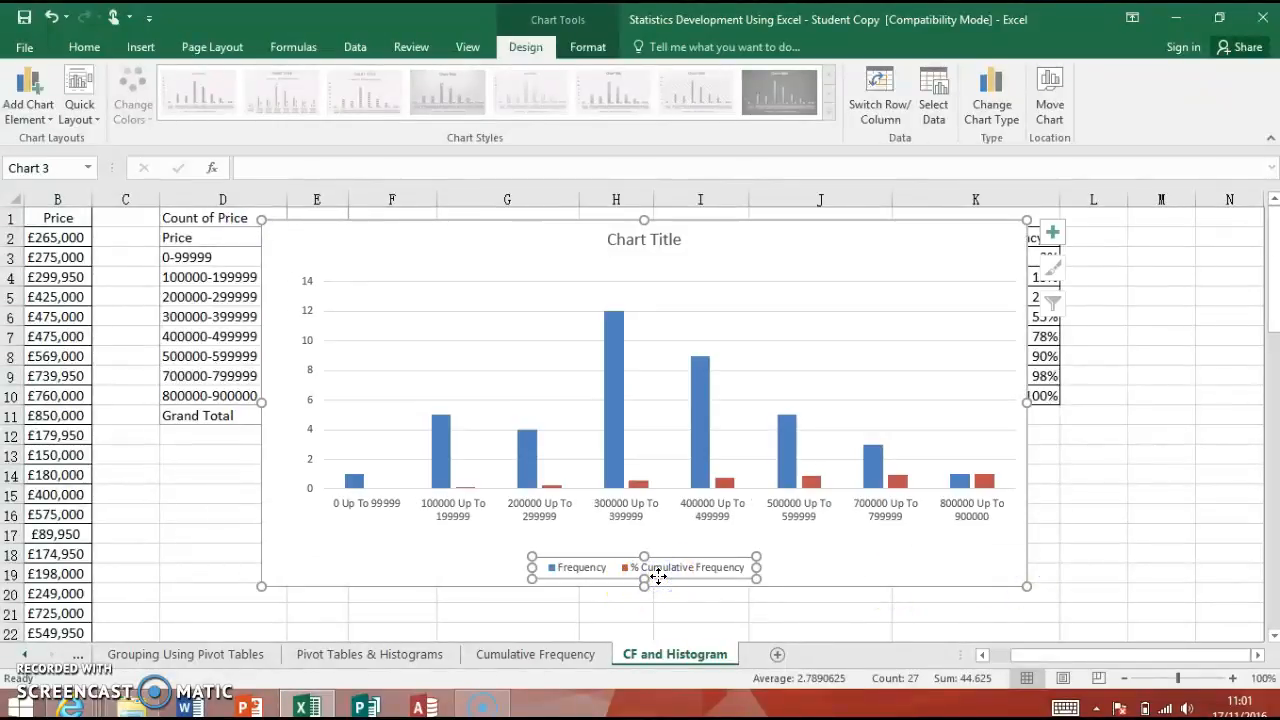
key("Delete")
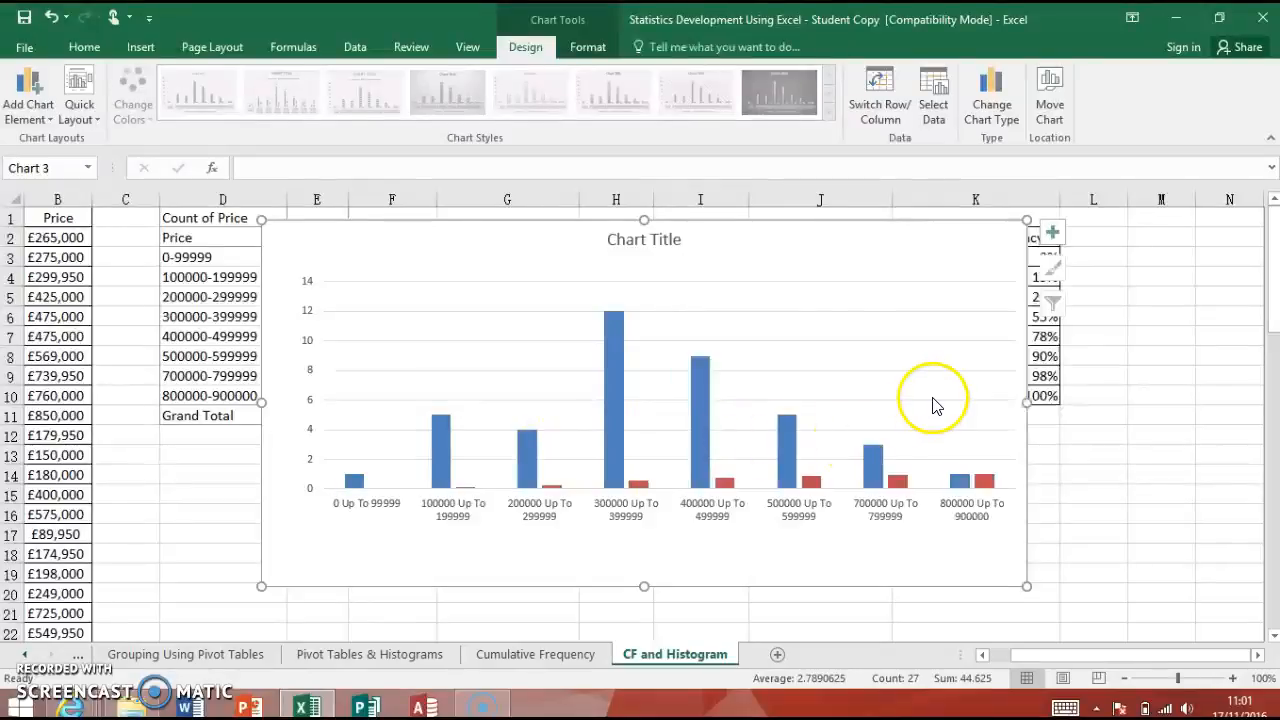
- Move the chart to start around row 4 beside the Price column, clear of the % Cumulative Frequency column
left_click(843, 285)
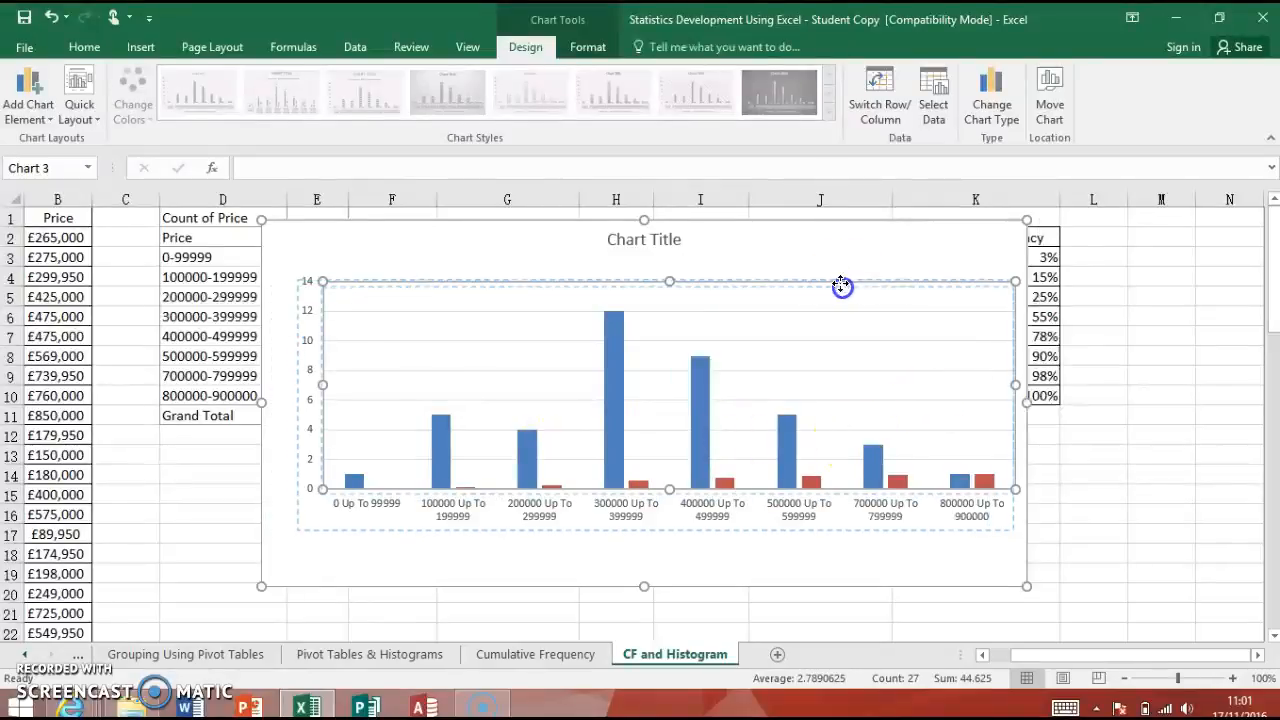
left_click_drag(503, 251, 324, 357)
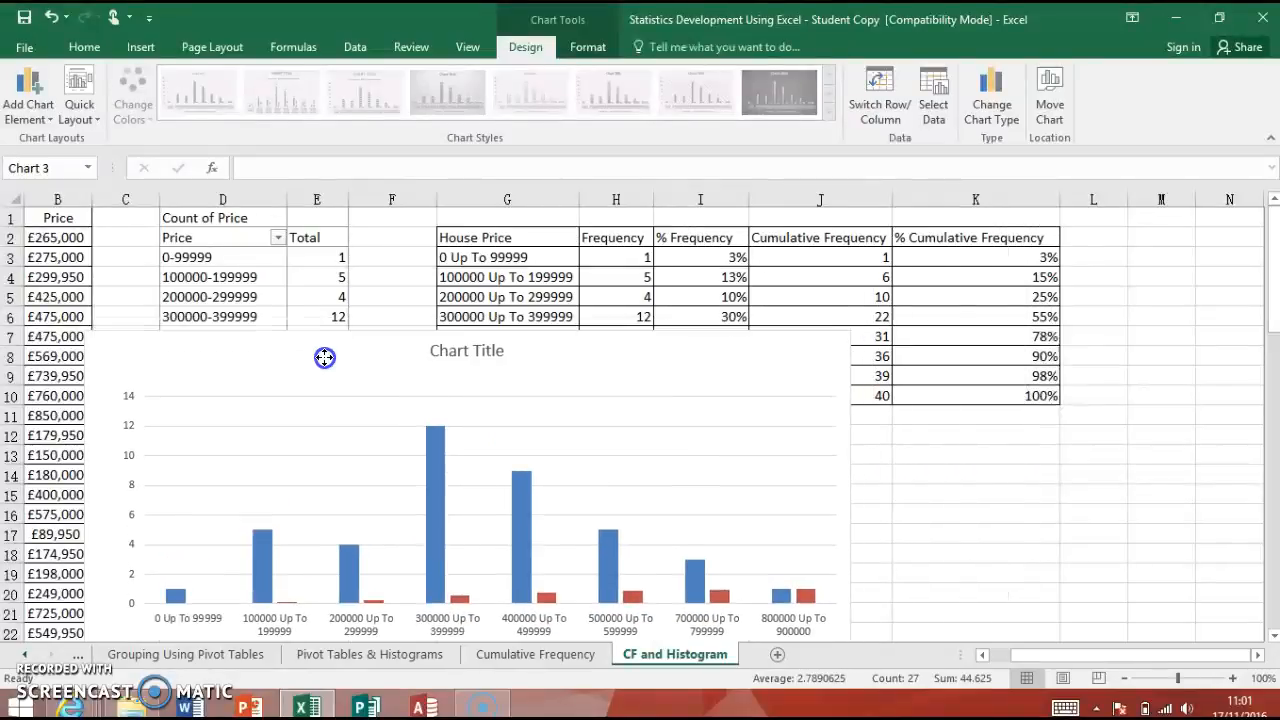
left_click_drag(617, 360, 655, 298)
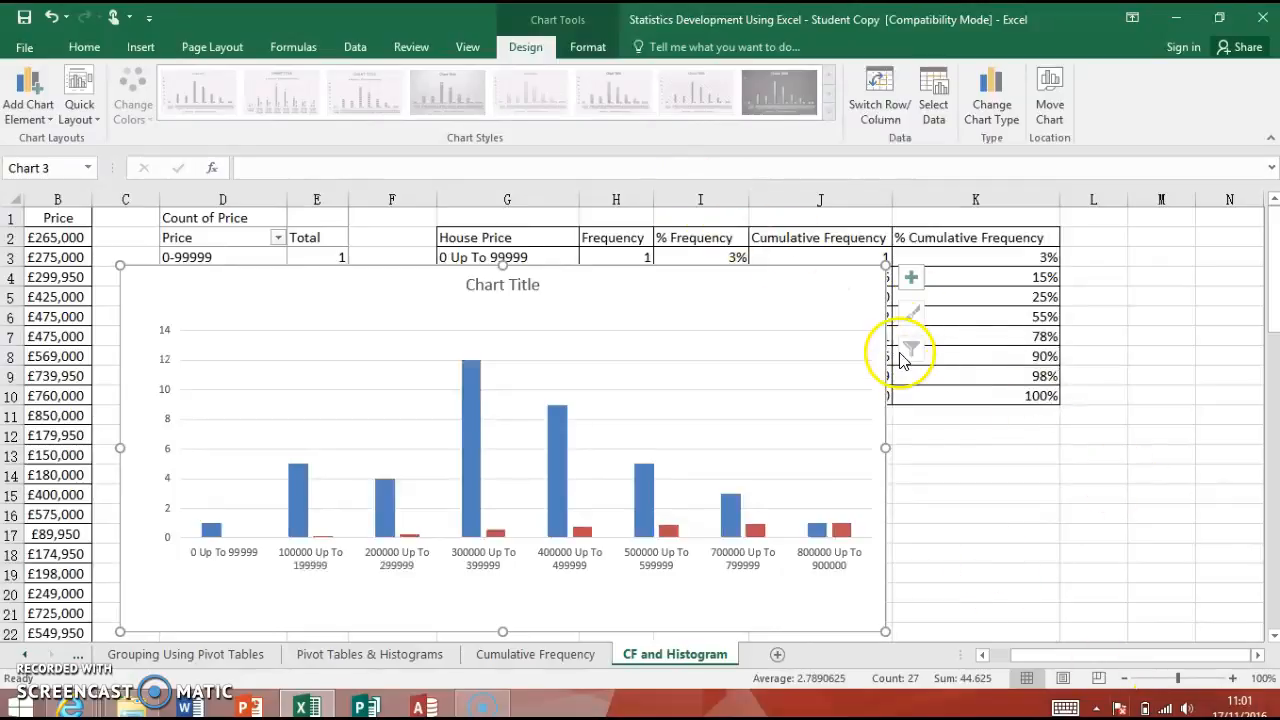
- Plot the % Cumulative Frequency series on the secondary axis
left_click(848, 532)
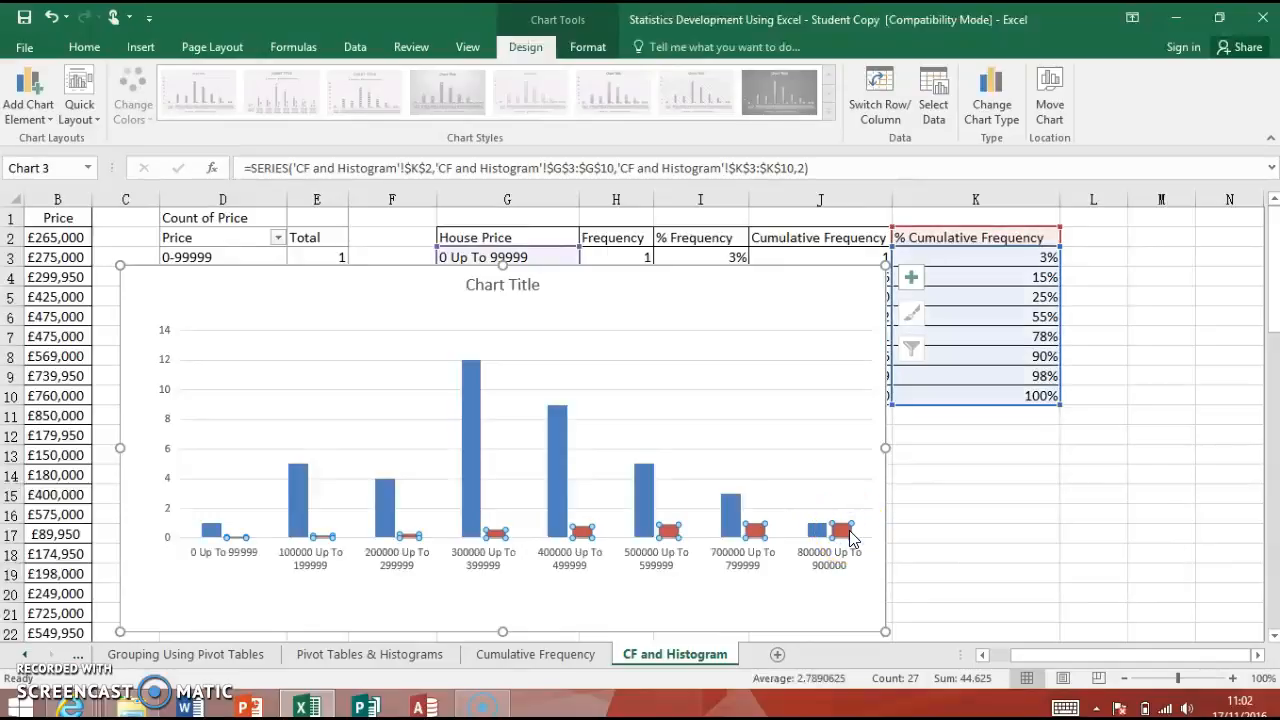
double_click(848, 532)
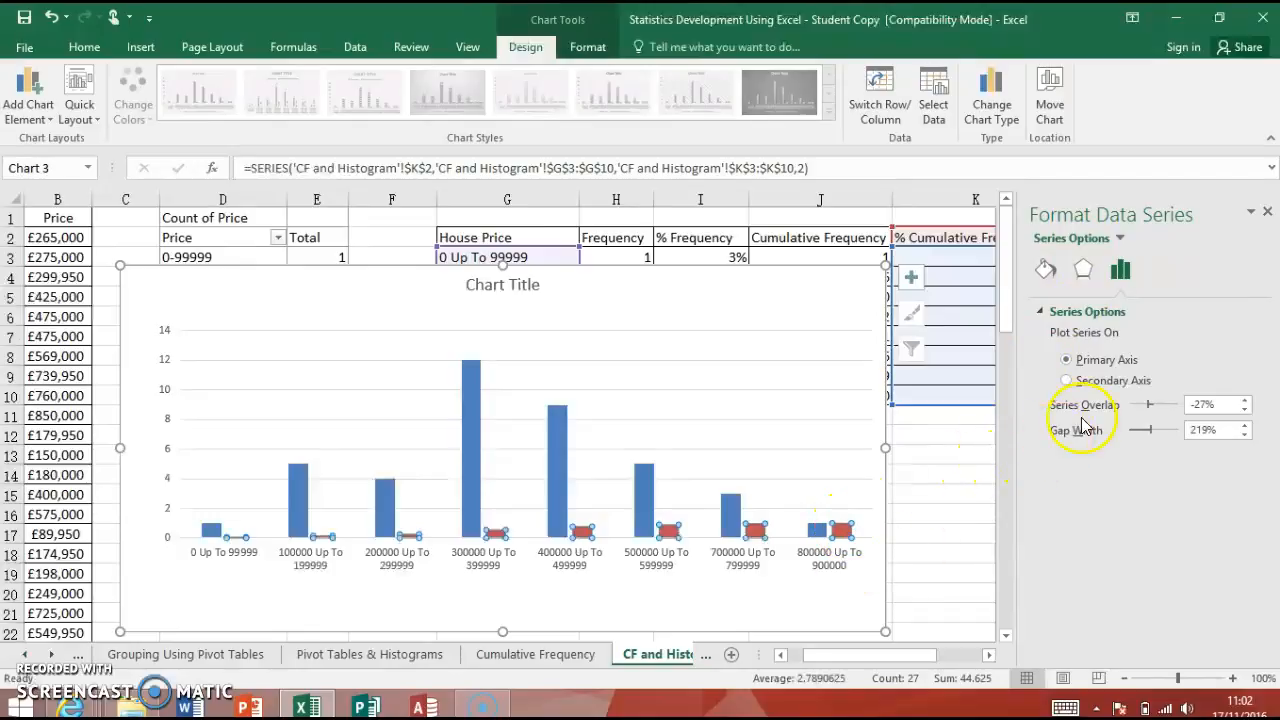
left_click(1082, 382)
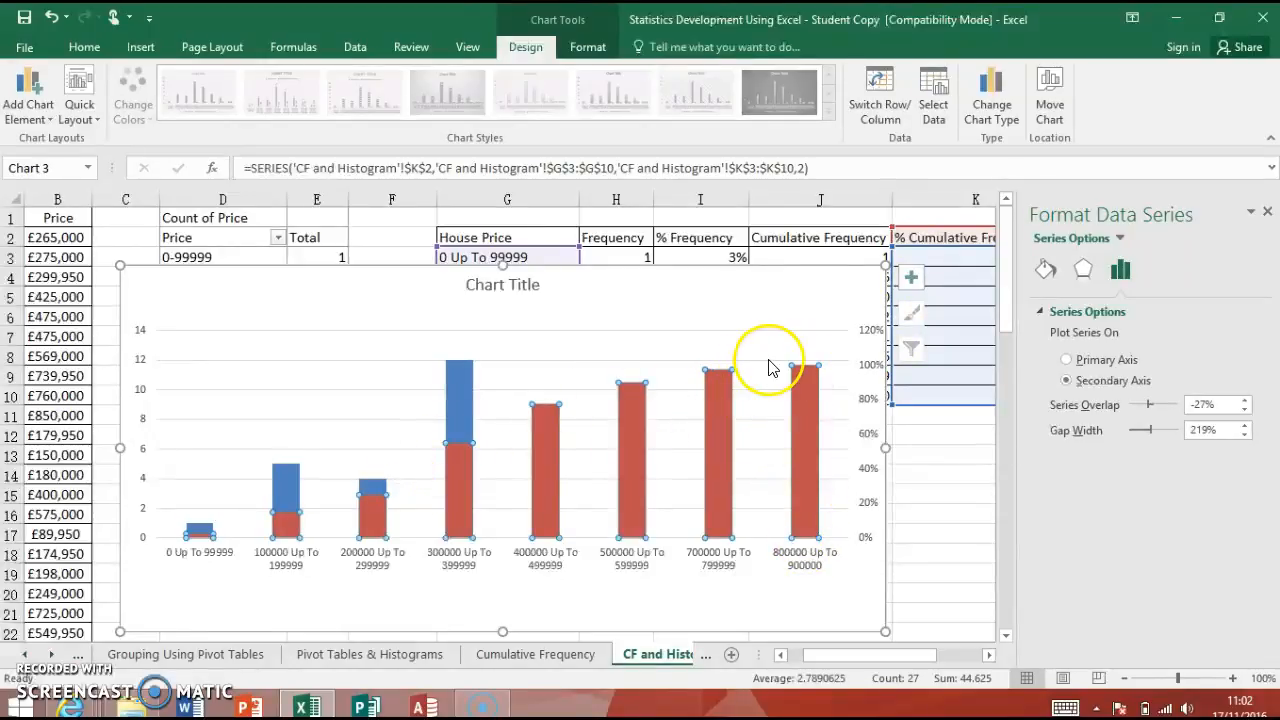
- Change the chart type of the % Cumulative Frequency series to Line with Markers, keeping it on the secondary axis
left_click(636, 328)
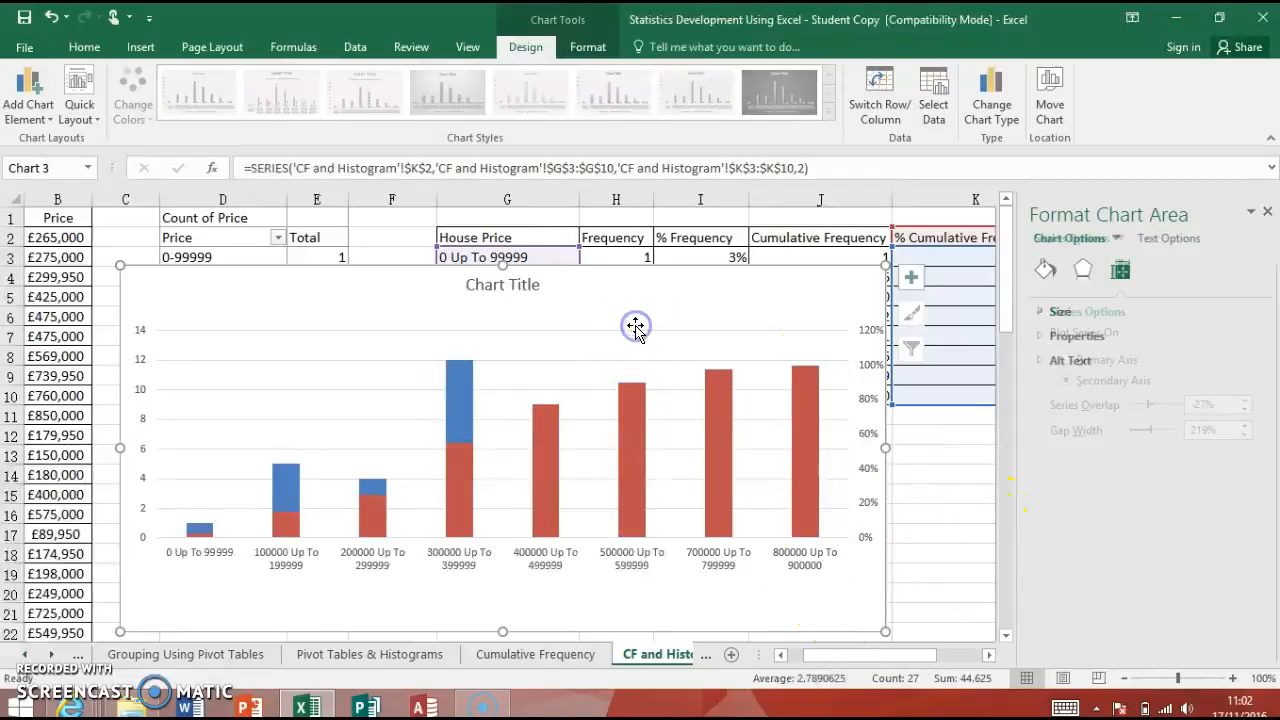
left_click(625, 422)
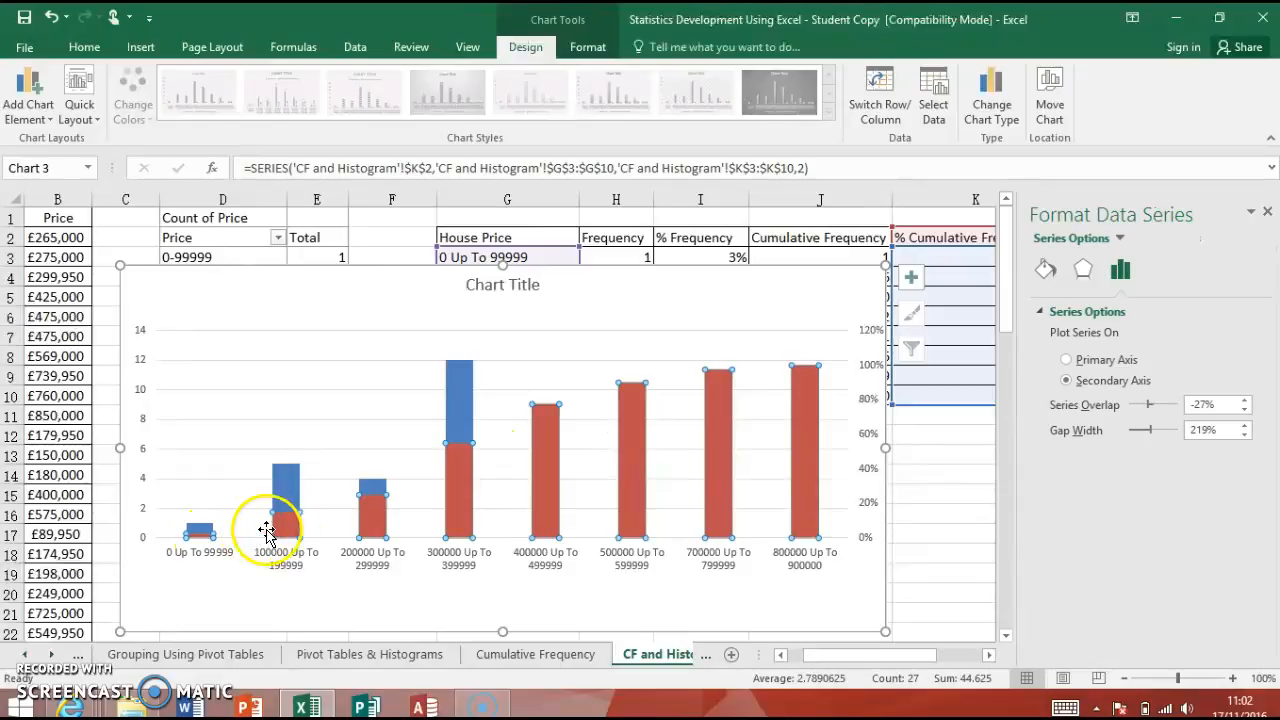
right_click(718, 417)
left_click(797, 470)
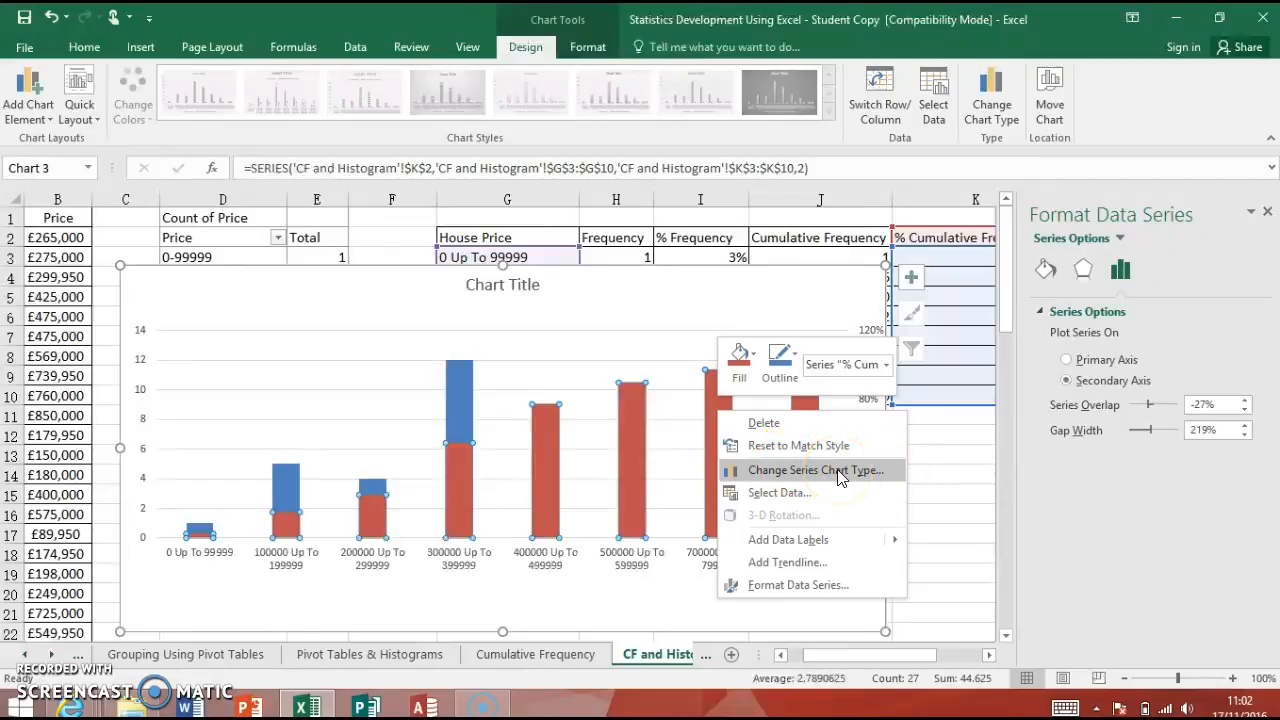
left_click(840, 472)
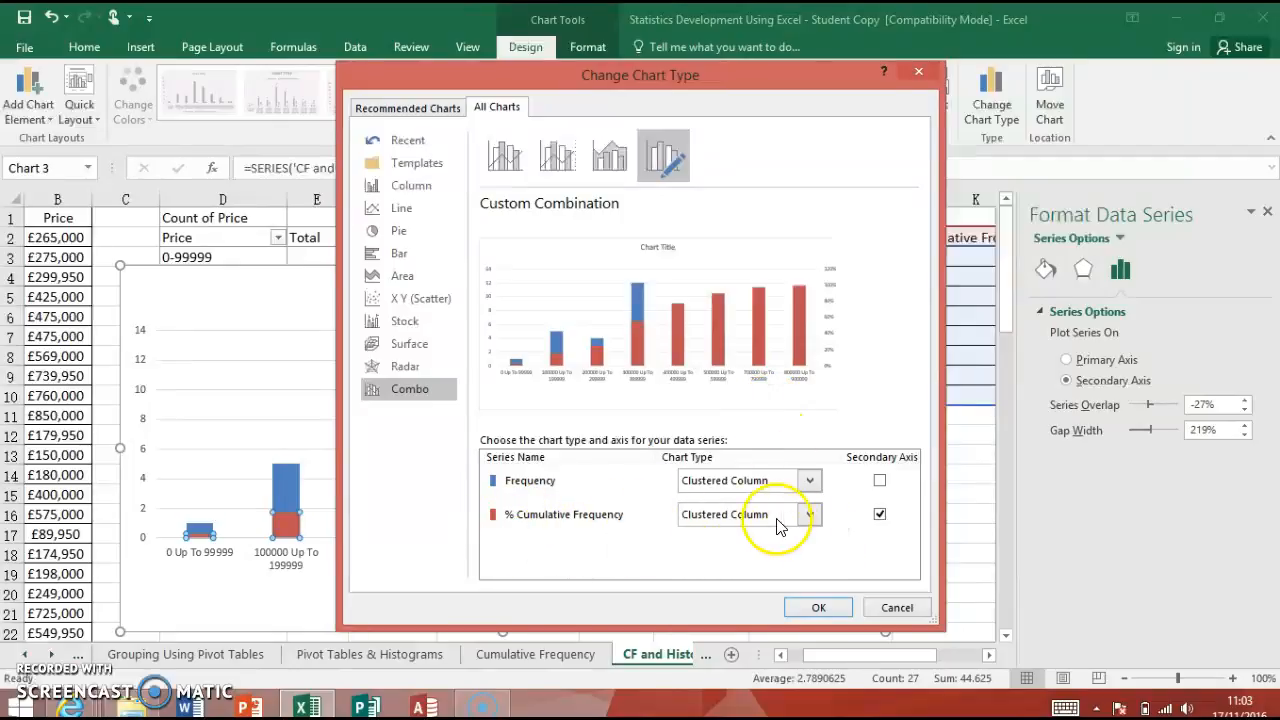
left_click(810, 515)
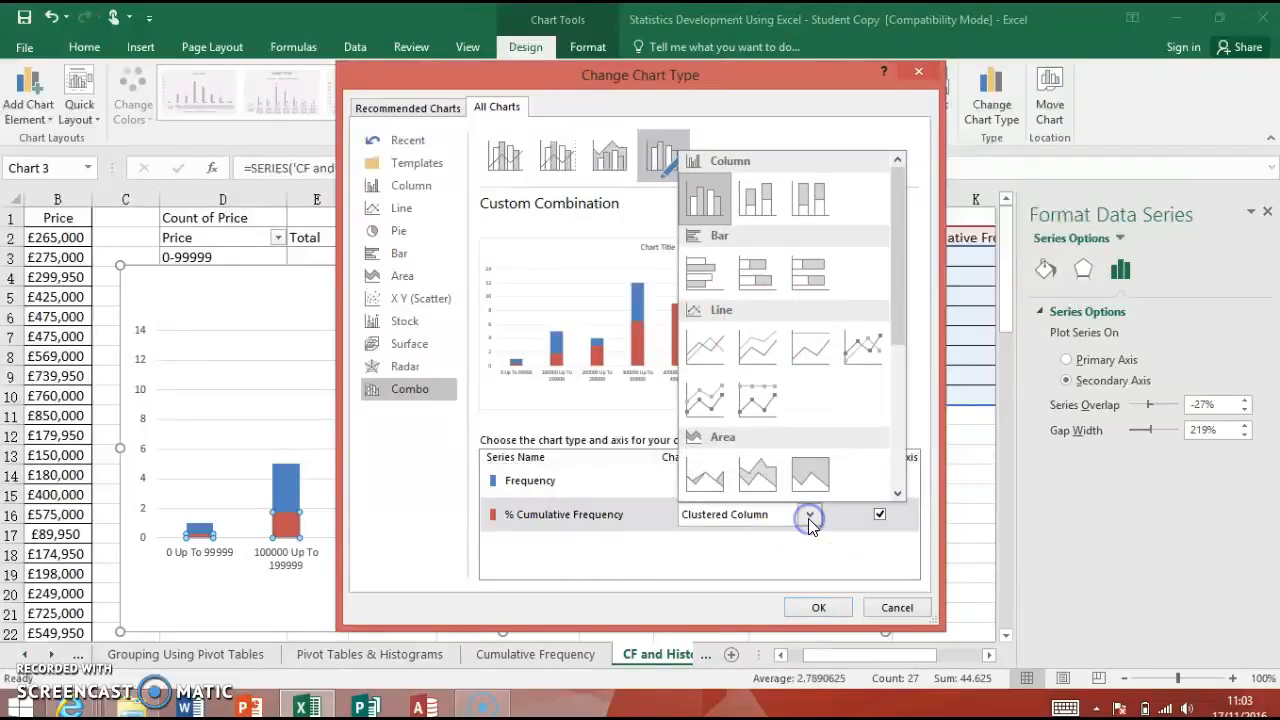
left_click(857, 352)
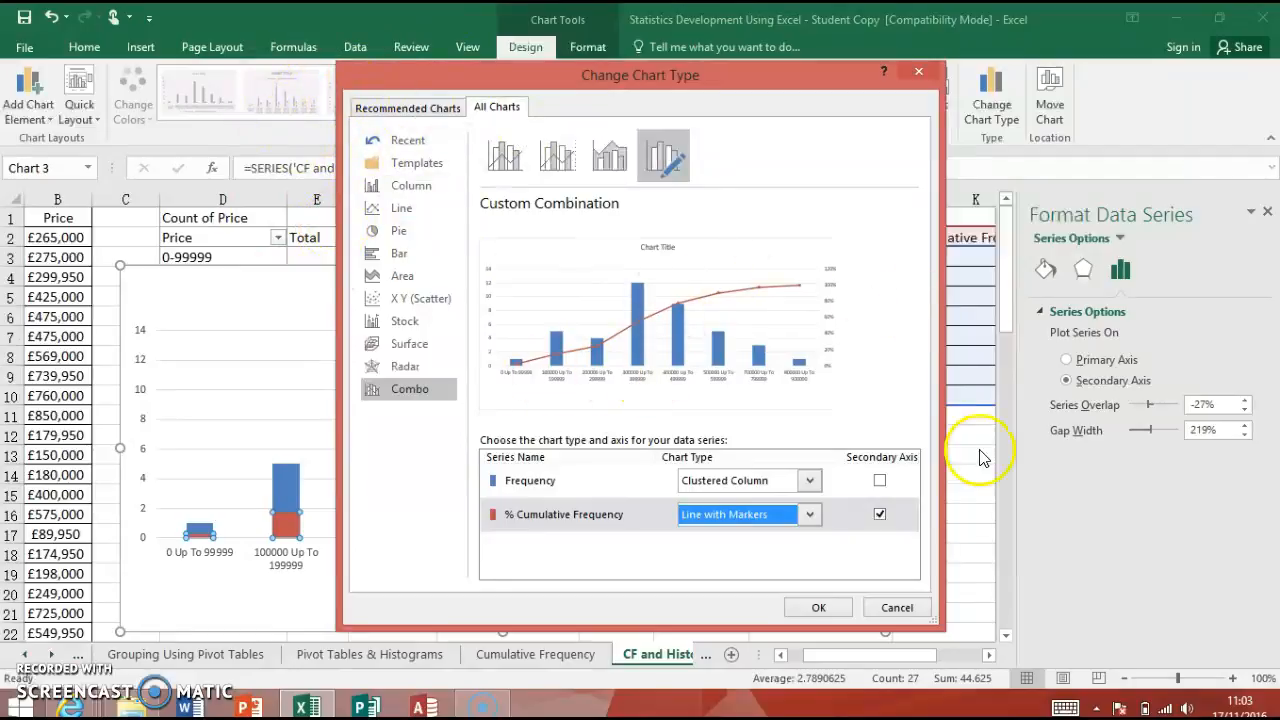
left_click(820, 608)
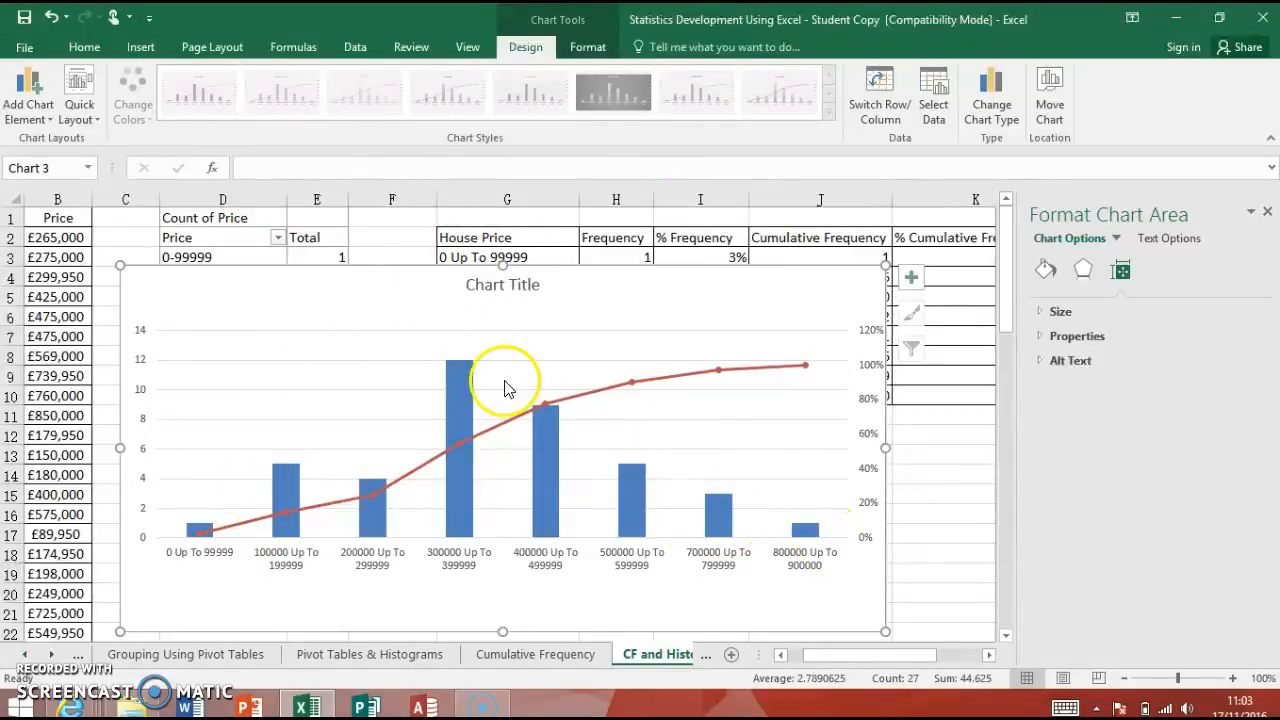
- Set the gap width of the Frequency columns to 0% so the bars touch like a histogram
left_click(468, 388)
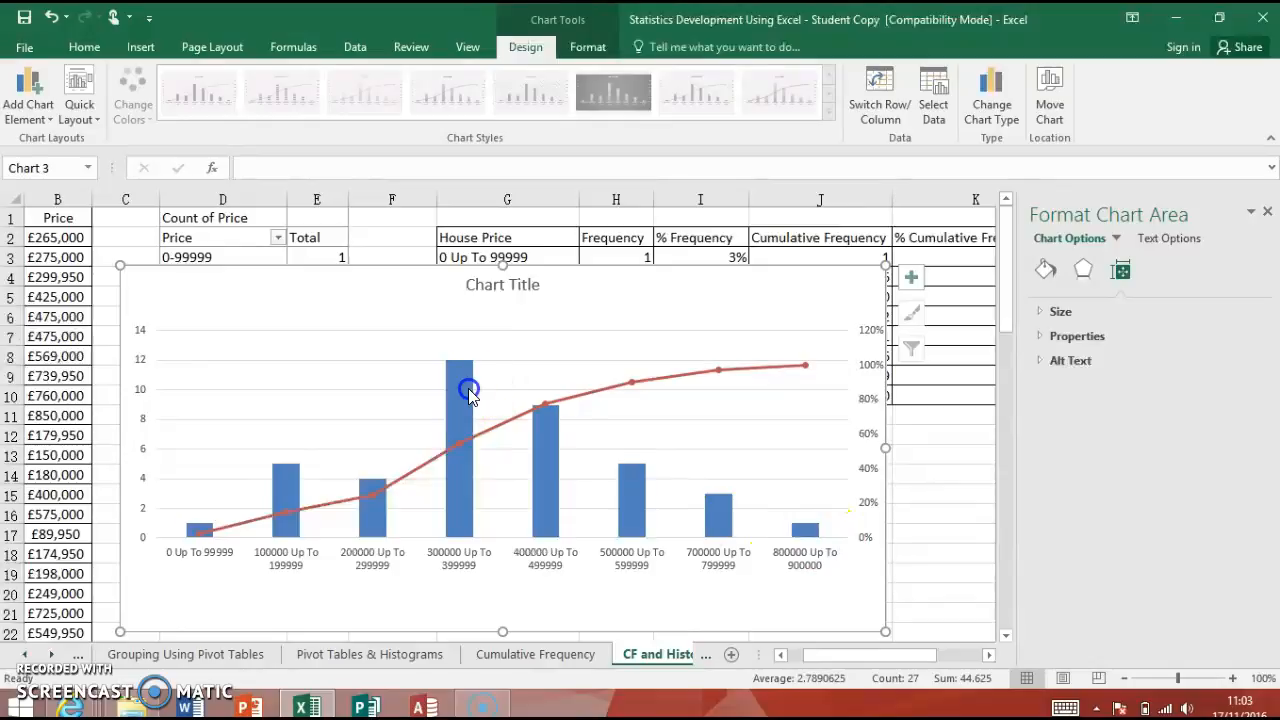
left_click(1266, 215)
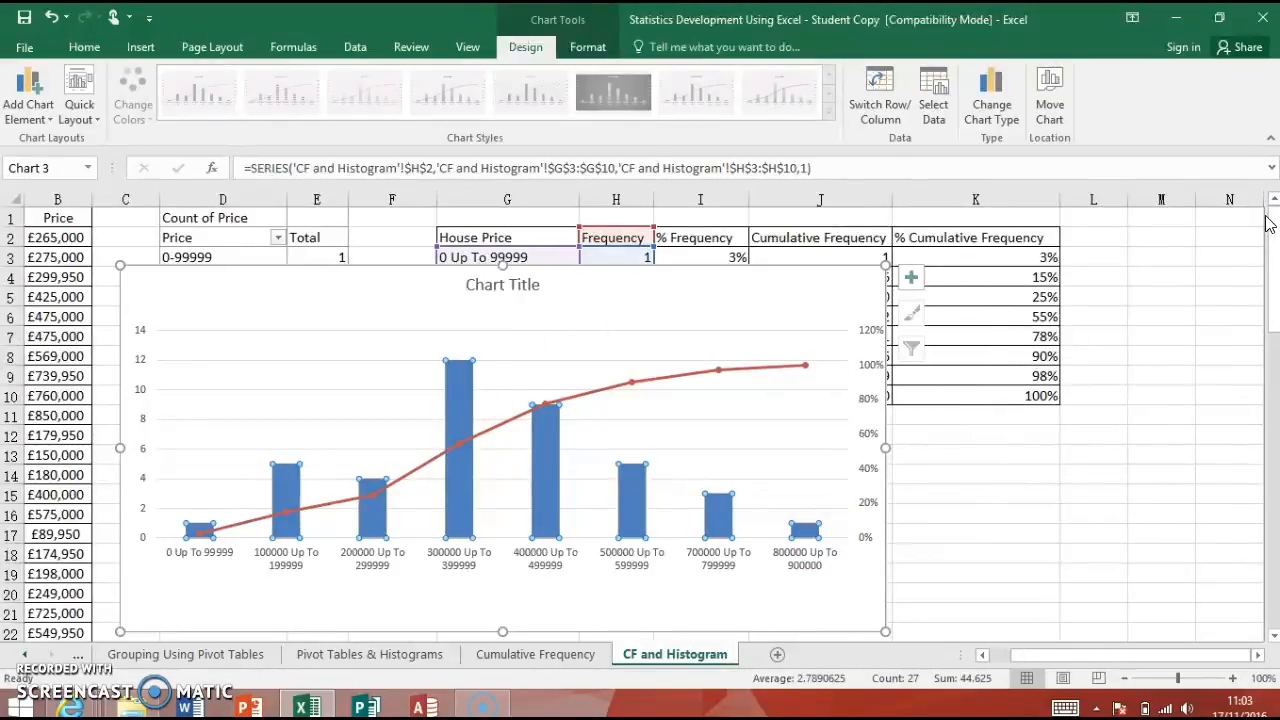
key("ctrl+1")
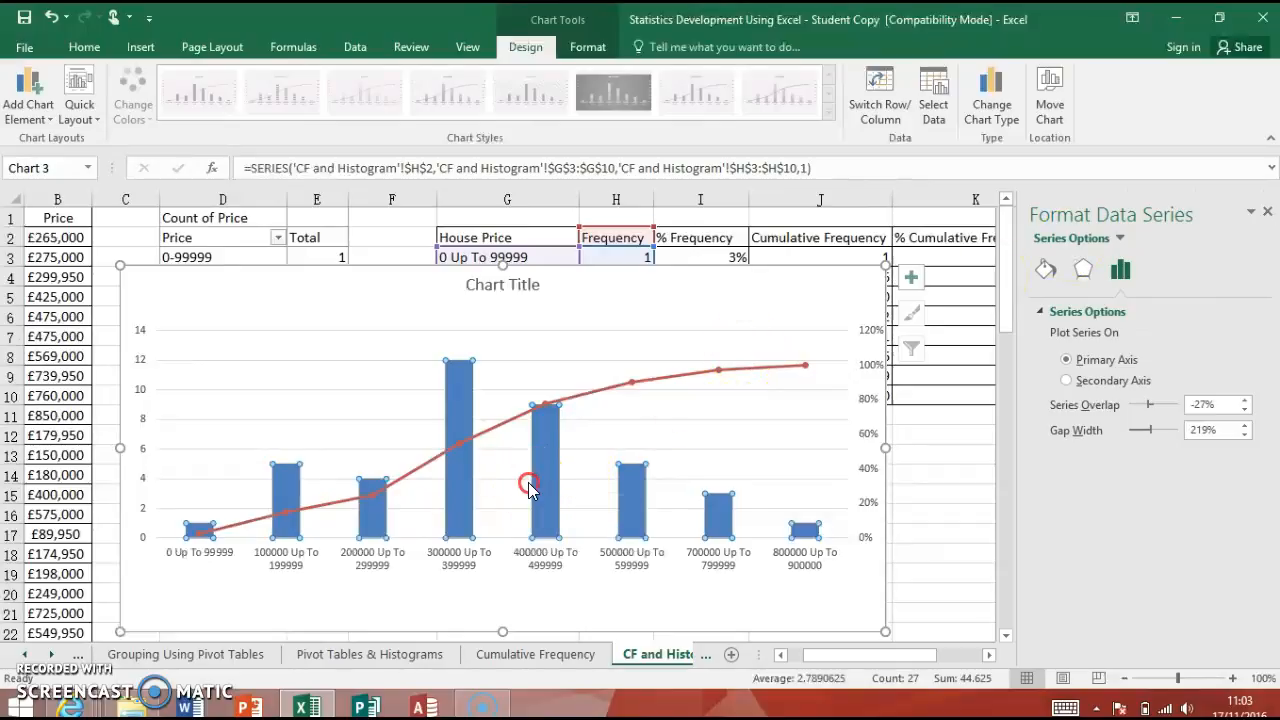
right_click(525, 418)
right_click(455, 430)
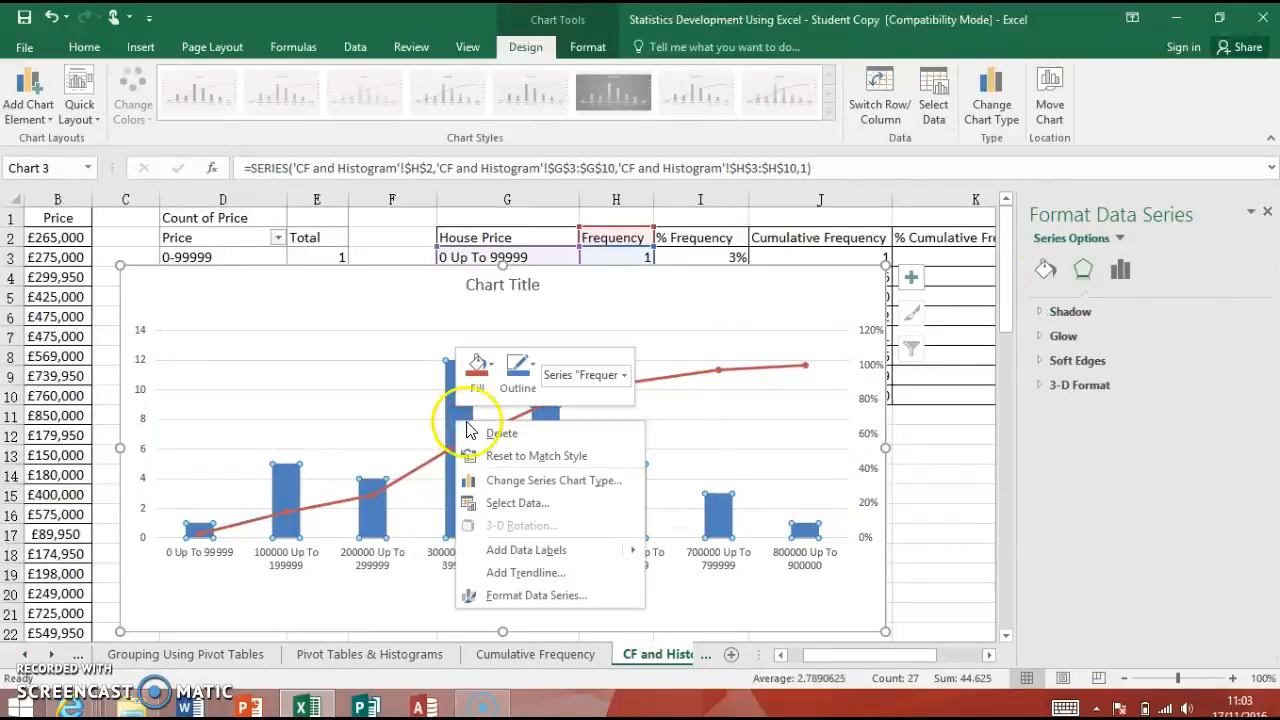
left_click(527, 596)
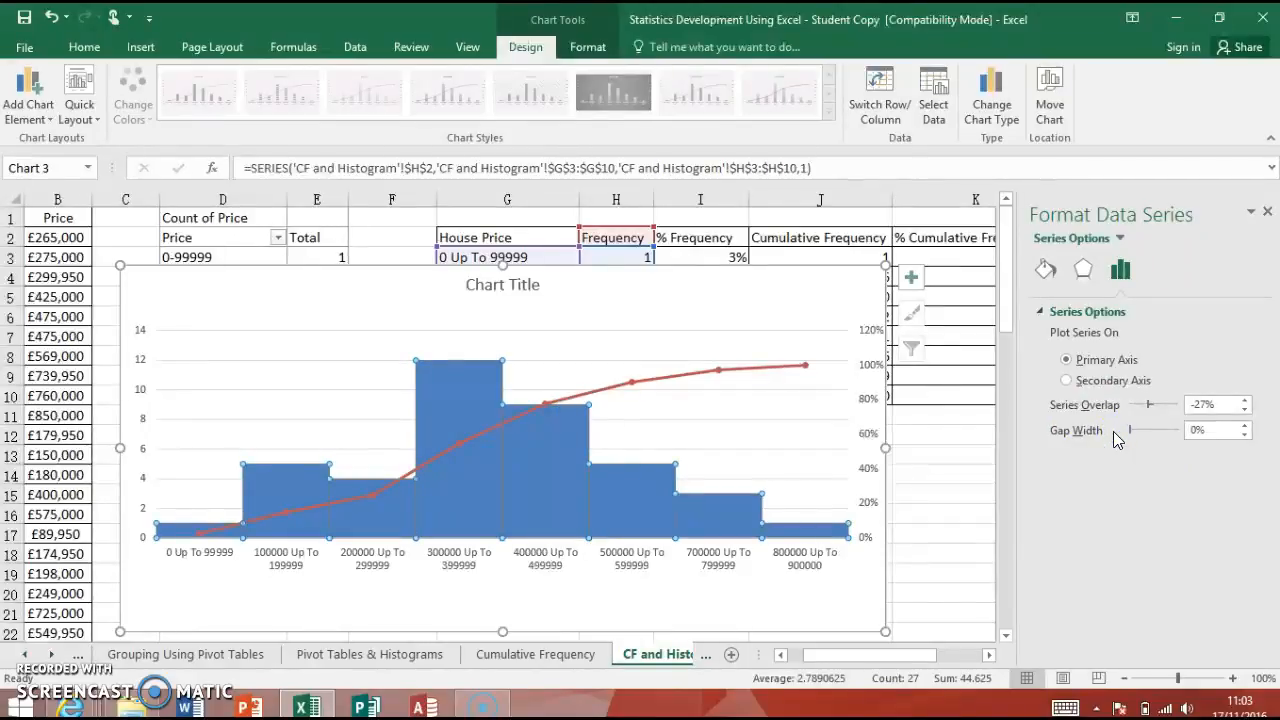
- Give the Frequency columns a solid black border
left_click(1046, 258)
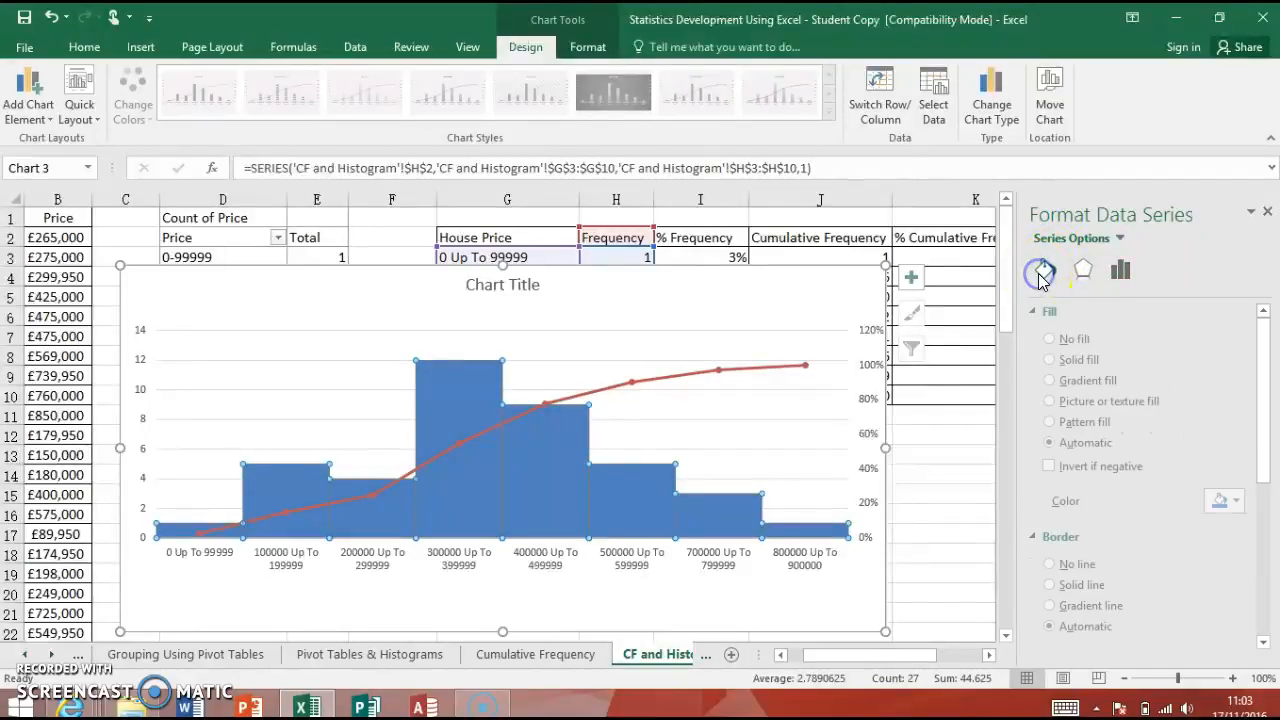
left_click_drag(1268, 398, 1263, 473)
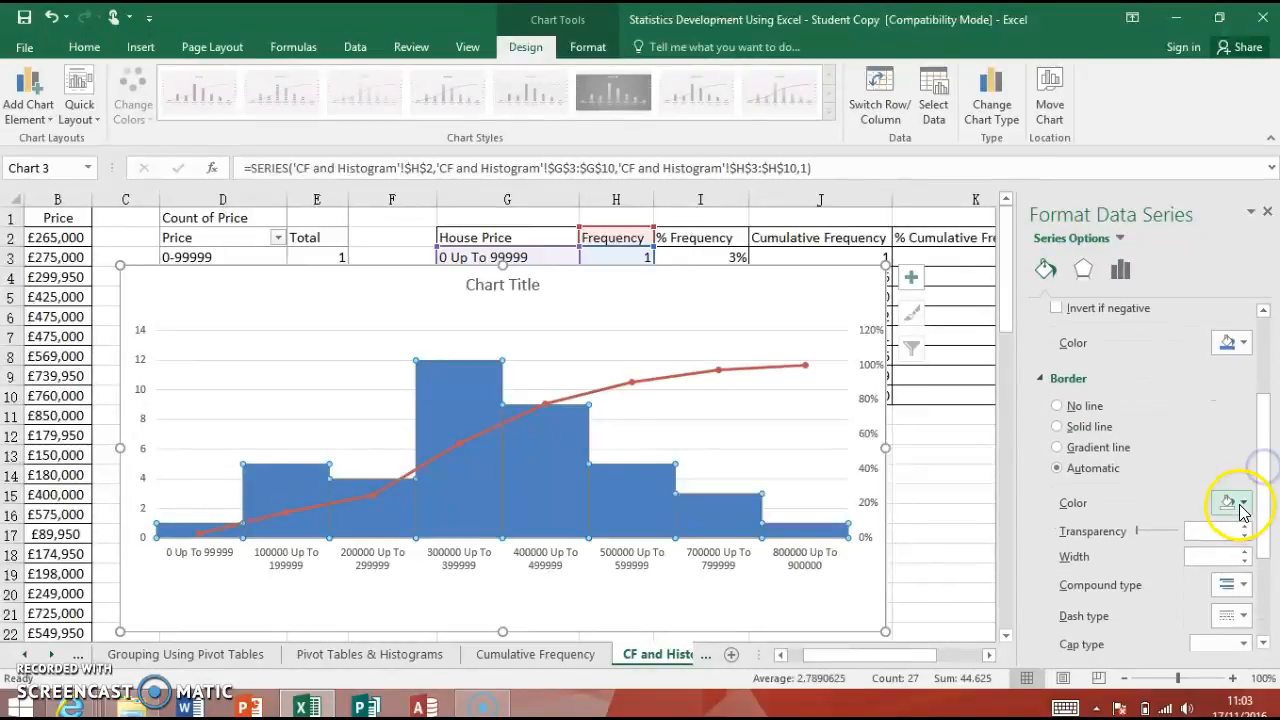
left_click(1240, 506)
left_click(1145, 546)
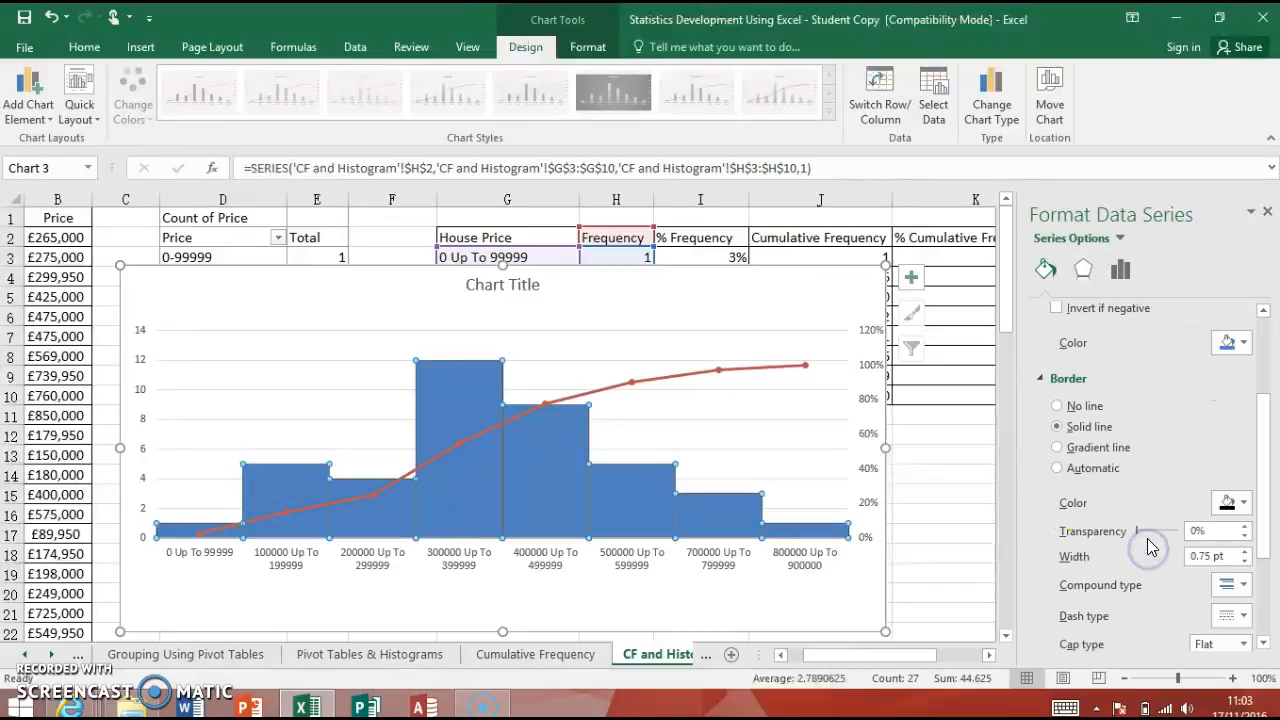
left_click(692, 594)
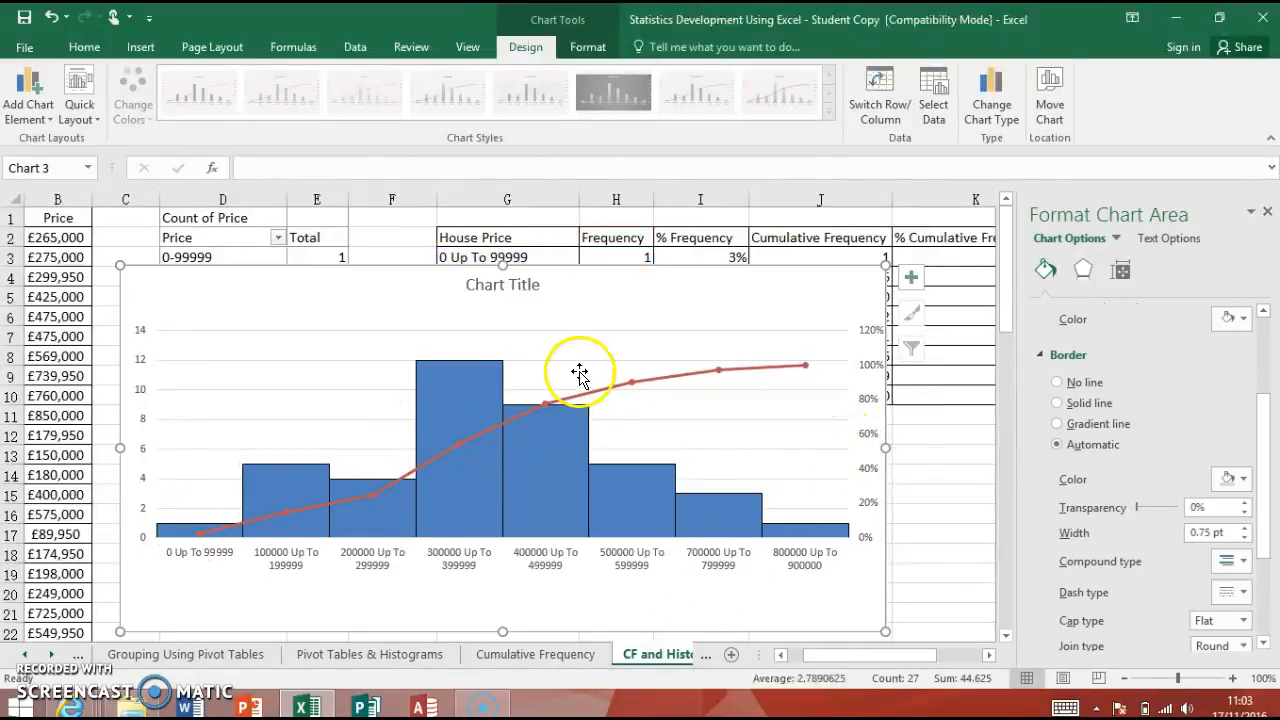
- Add data labels to the Frequency columns and to the % Cumulative Frequency line
right_click(565, 474)
mouse_move(617, 598)
left_click(828, 599)
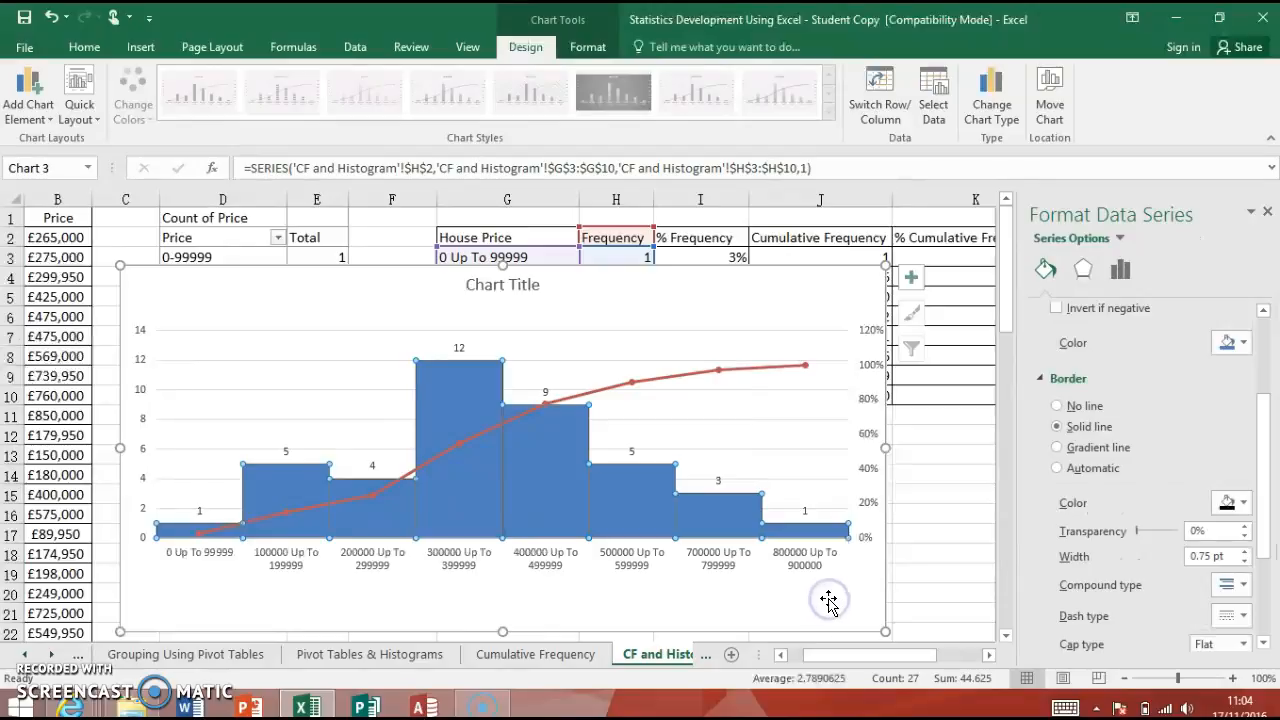
right_click(719, 370)
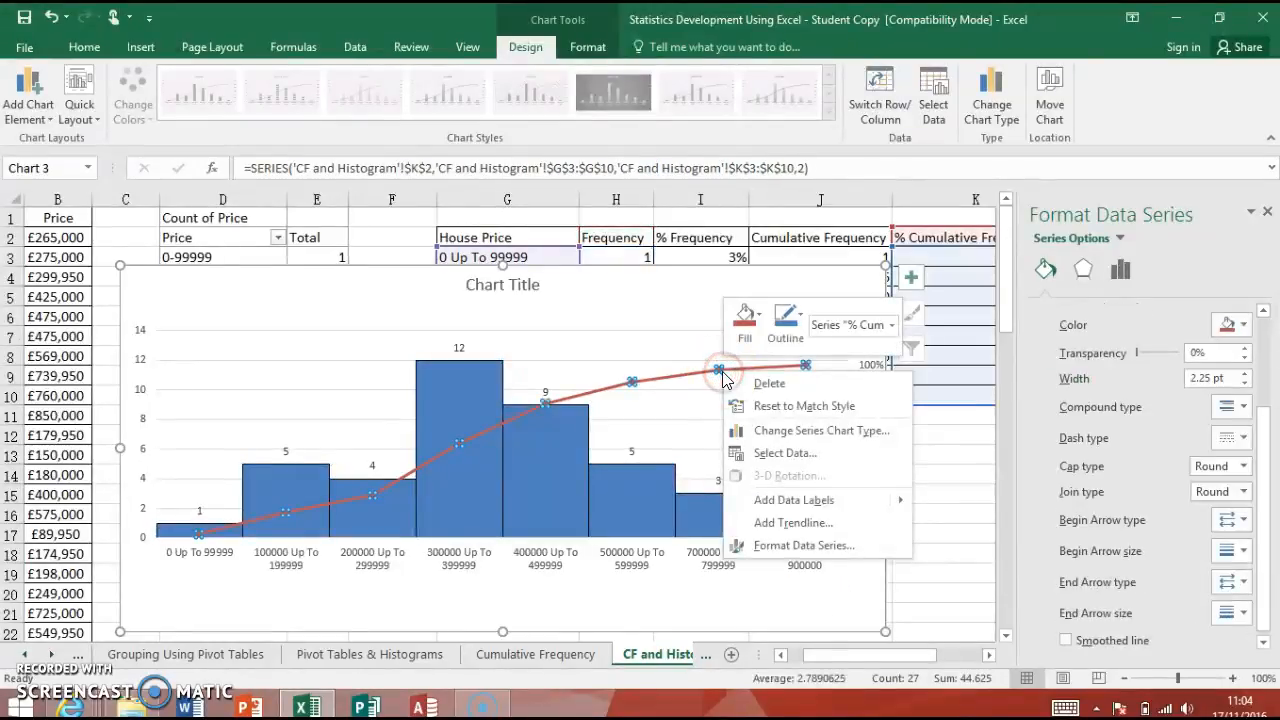
mouse_move(905, 500)
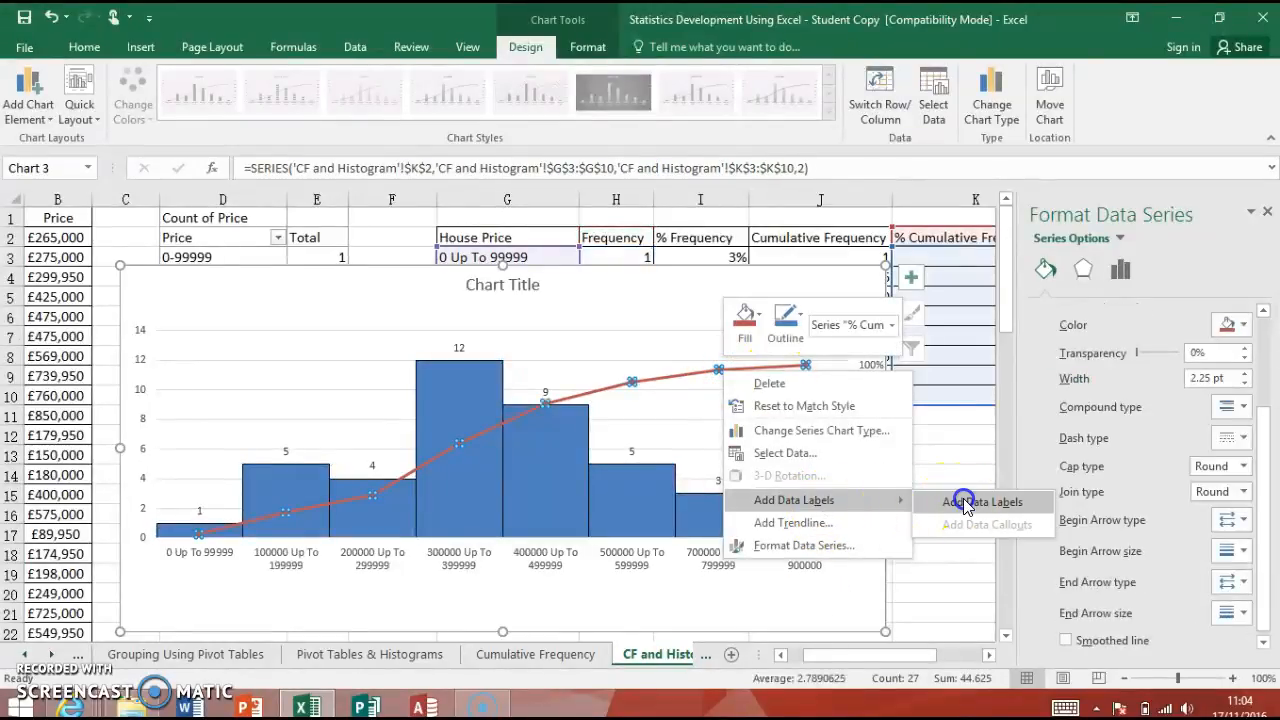
left_click(965, 503)
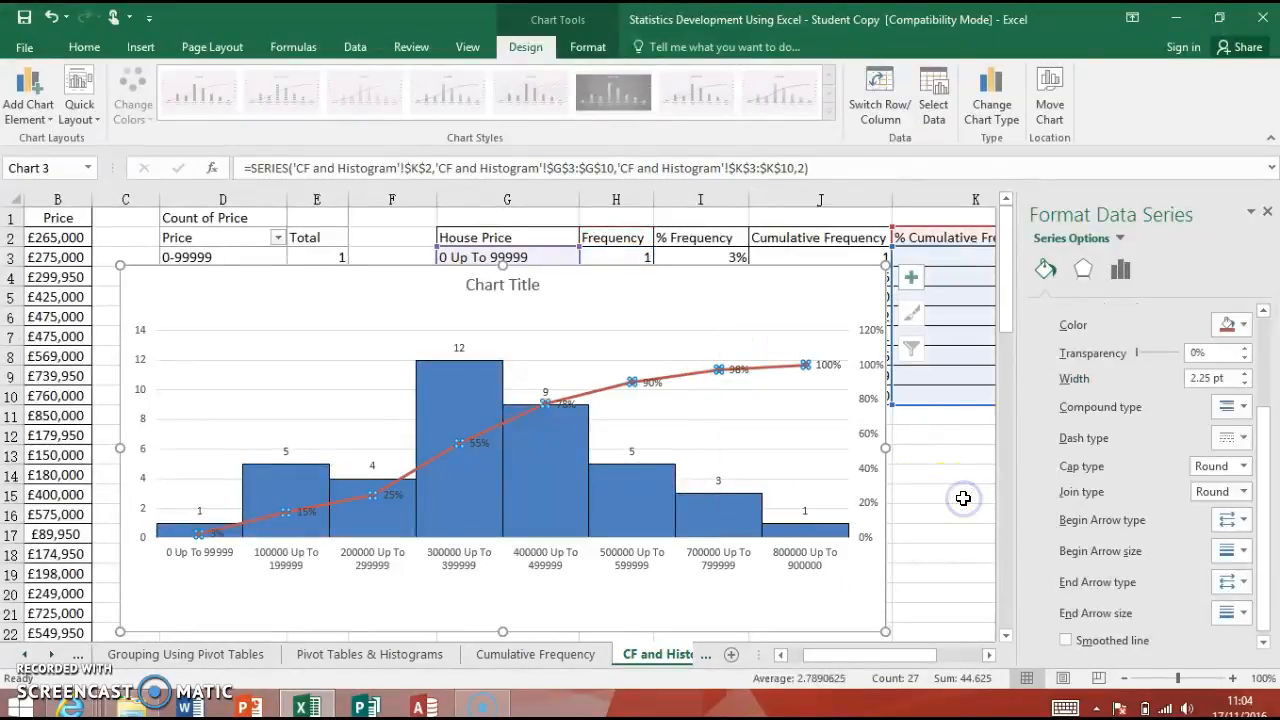
- Try to move the 90% data label above the cumulative frequency line
left_click(679, 441)
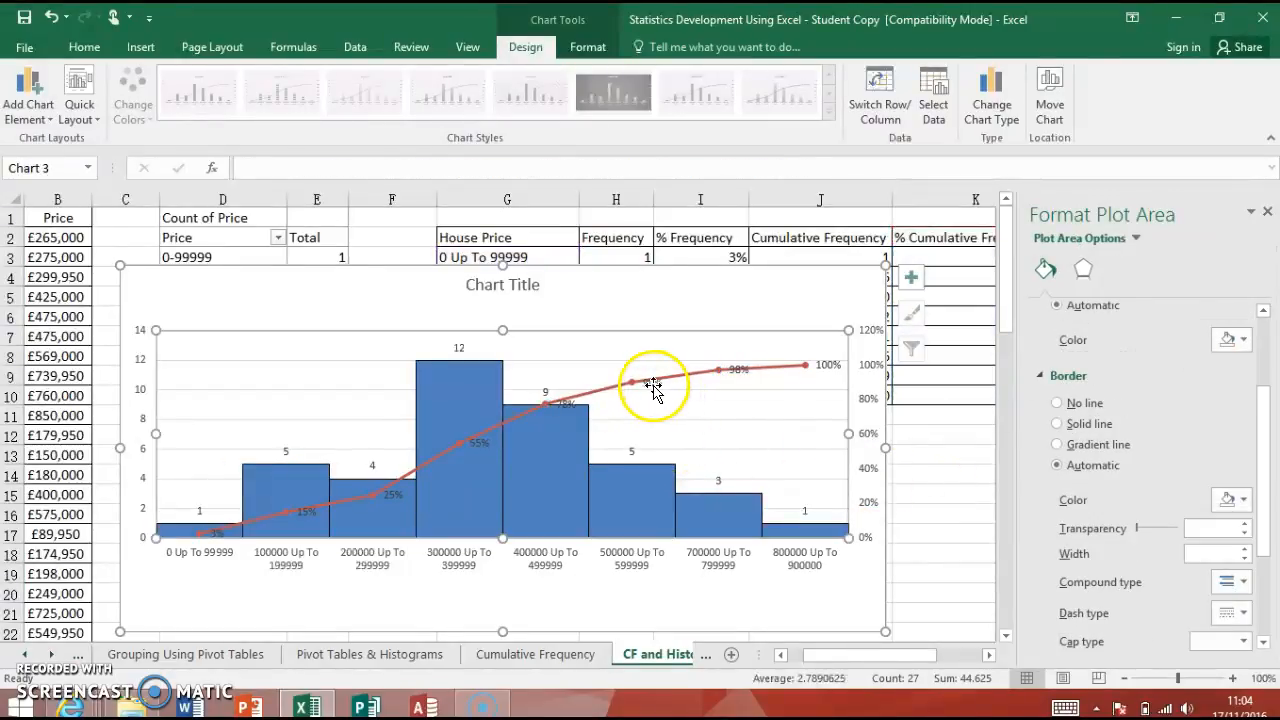
left_click(652, 390)
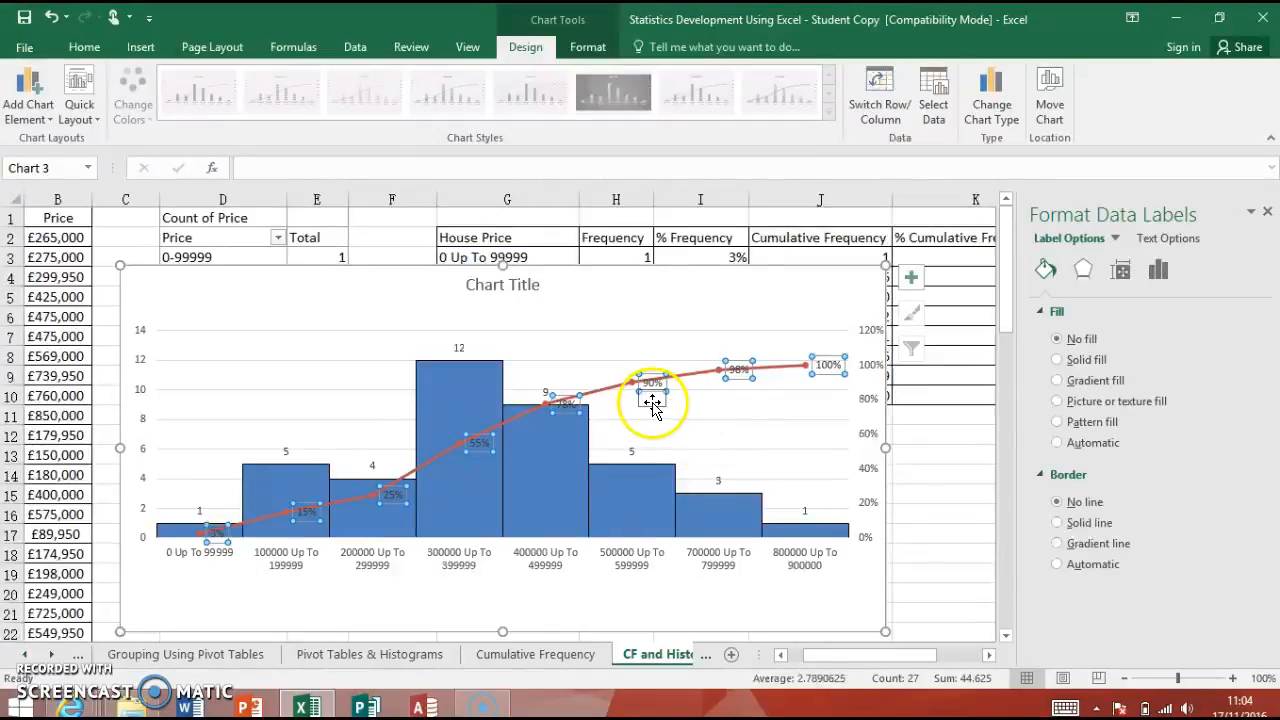
left_click(674, 403)
left_click_drag(651, 387, 652, 361)
left_click(655, 401)
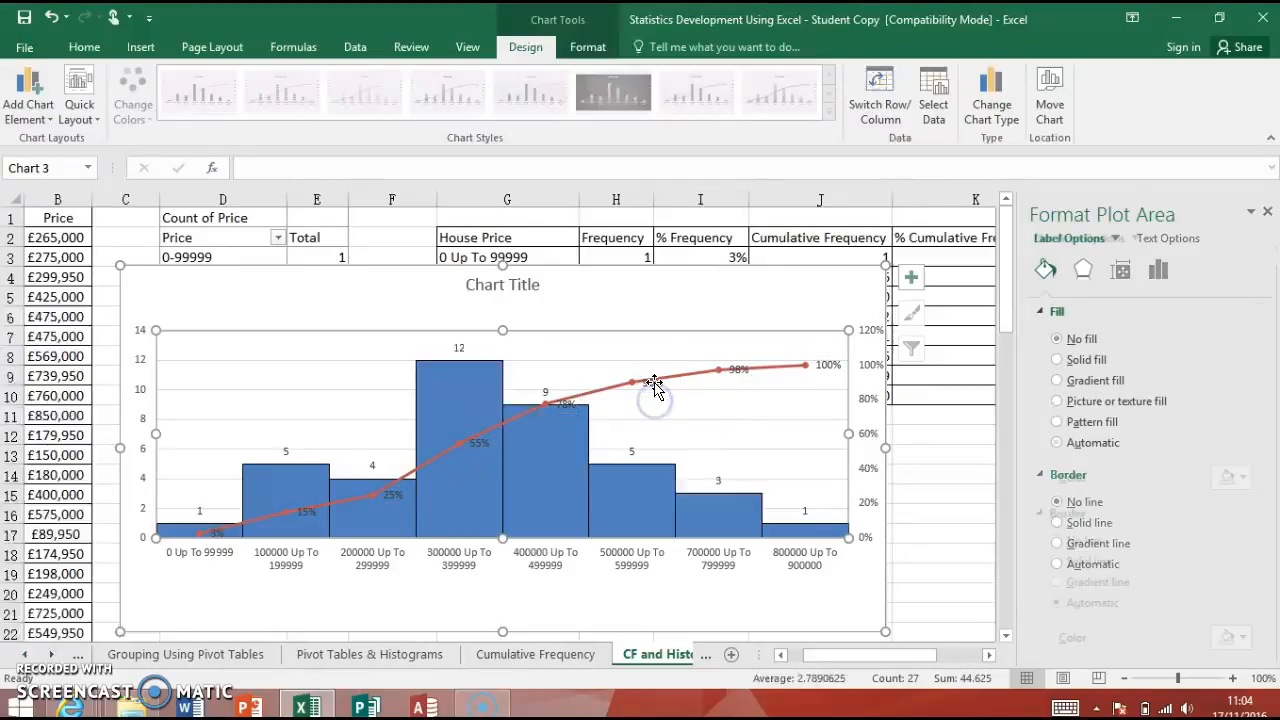
left_click(654, 383)
left_click(634, 362)
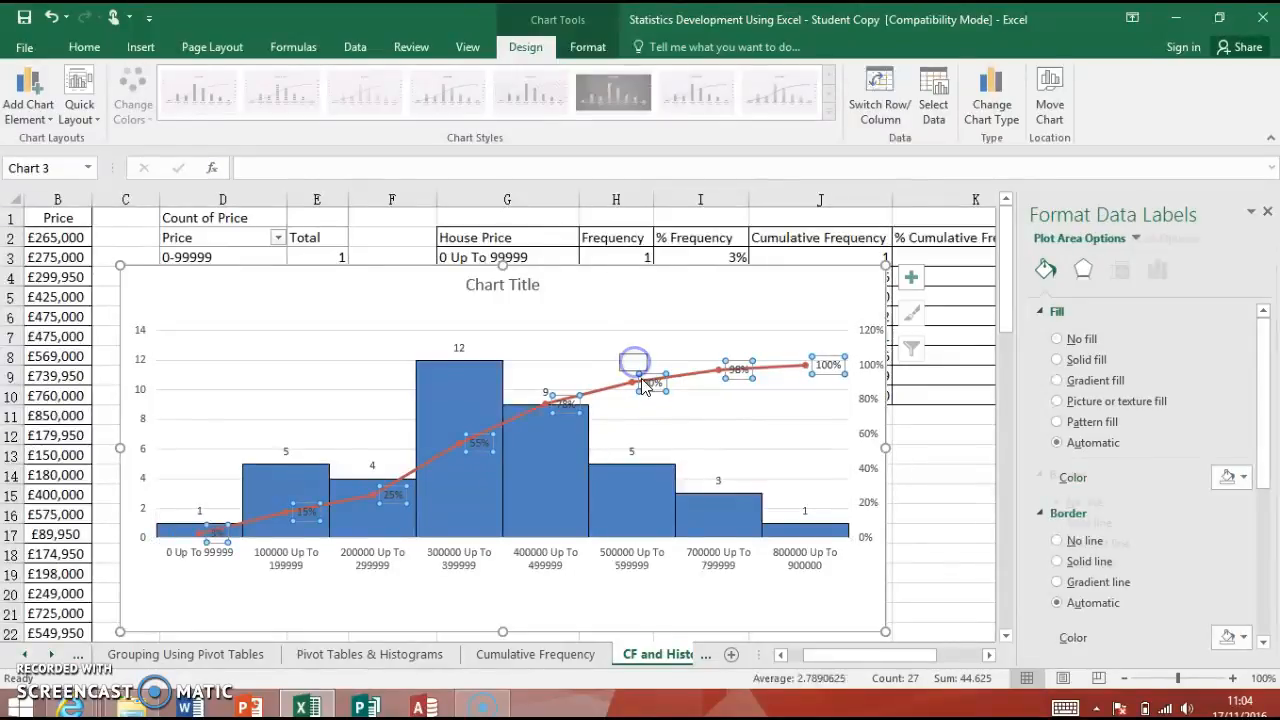
left_click(670, 418)
- Enlarge the chart slightly from its upper-right corner and change its title to "Frequency of House Prices"
left_click_drag(885, 265, 907, 253)
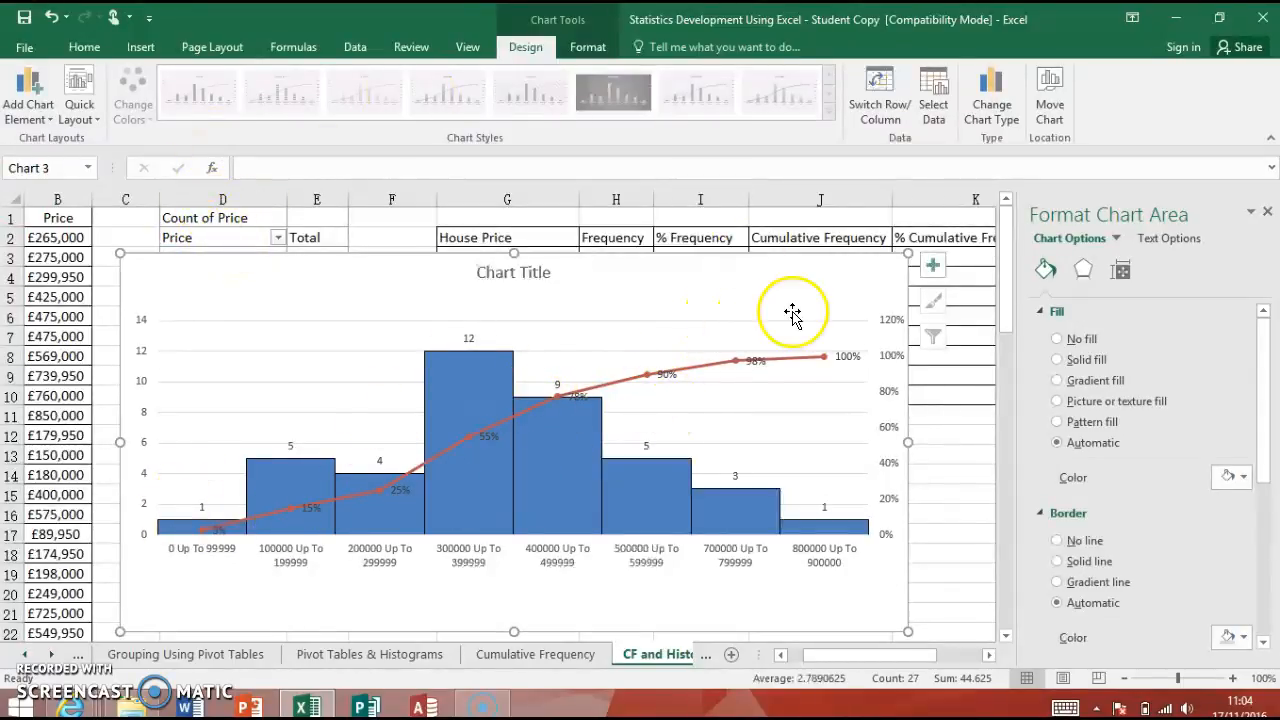
left_click(486, 273)
left_click_drag(470, 273, 545, 273)
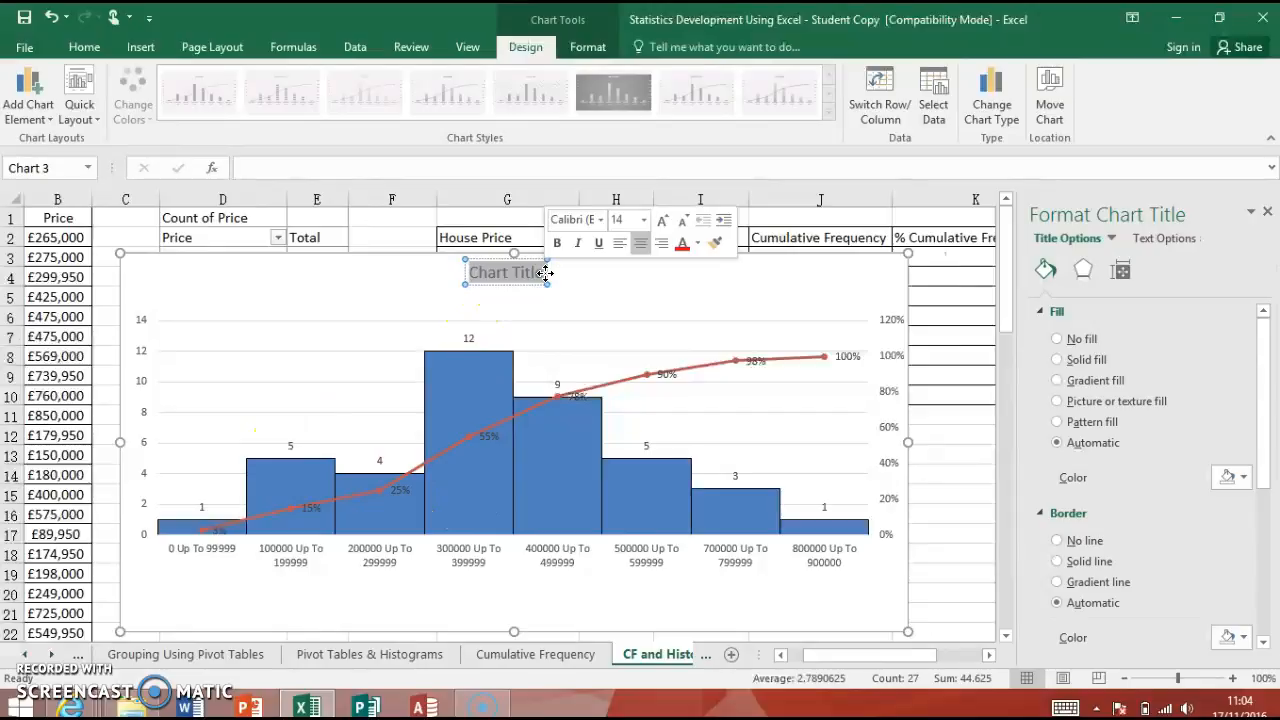
type("Frequency of House price")
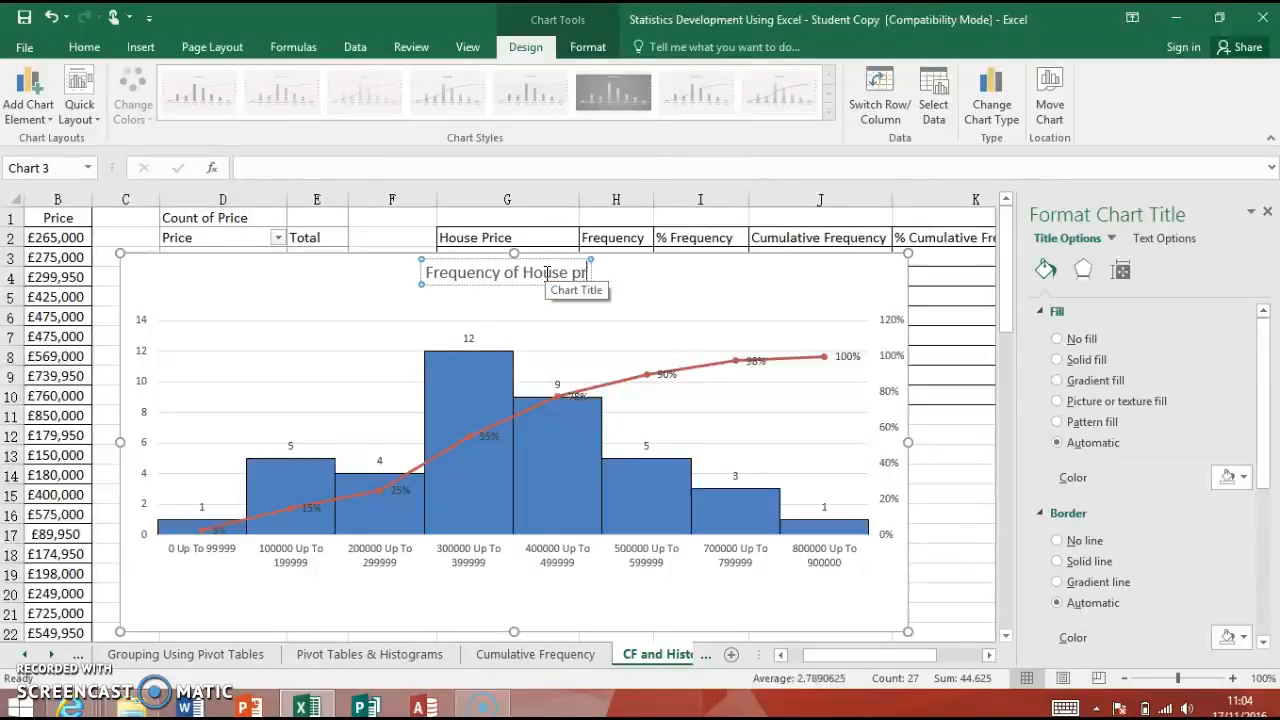
key("BackSpace")
key("BackSpace")
key("BackSpace")
key("BackSpace")
key("BackSpace")
type("Prices")
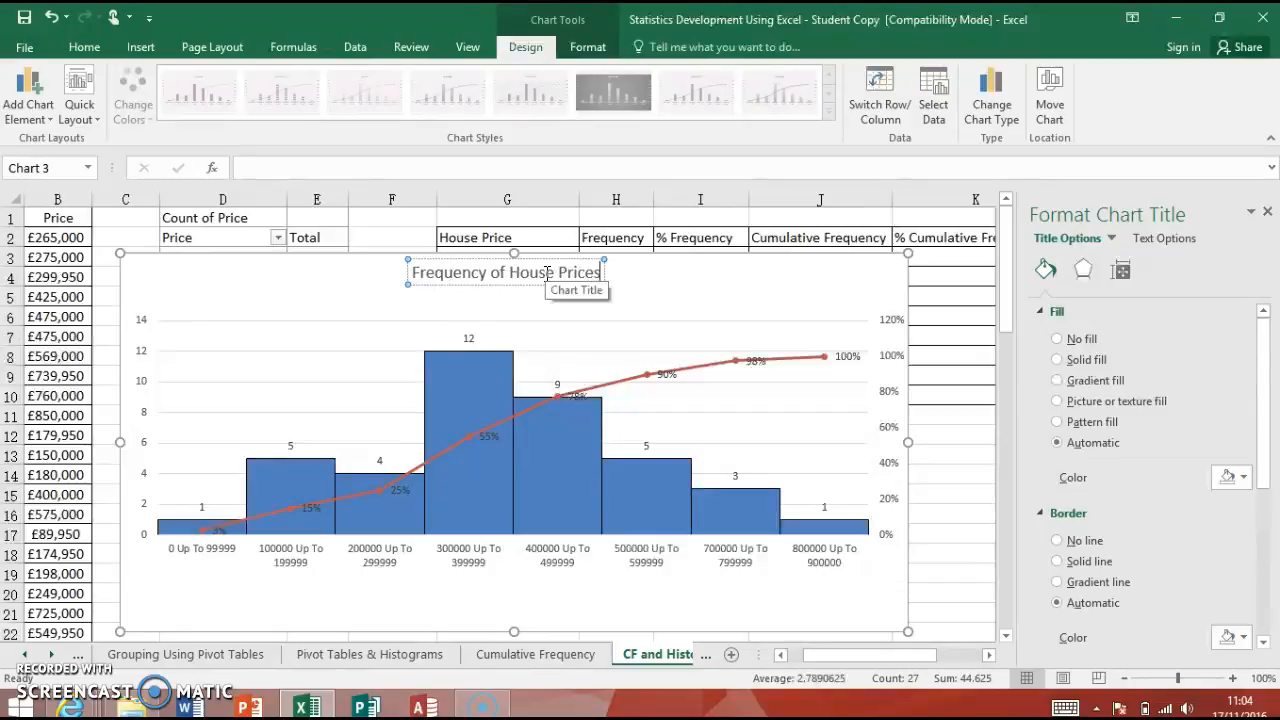
- Move the chart title slightly to the right above the plot area
left_click(590, 305)
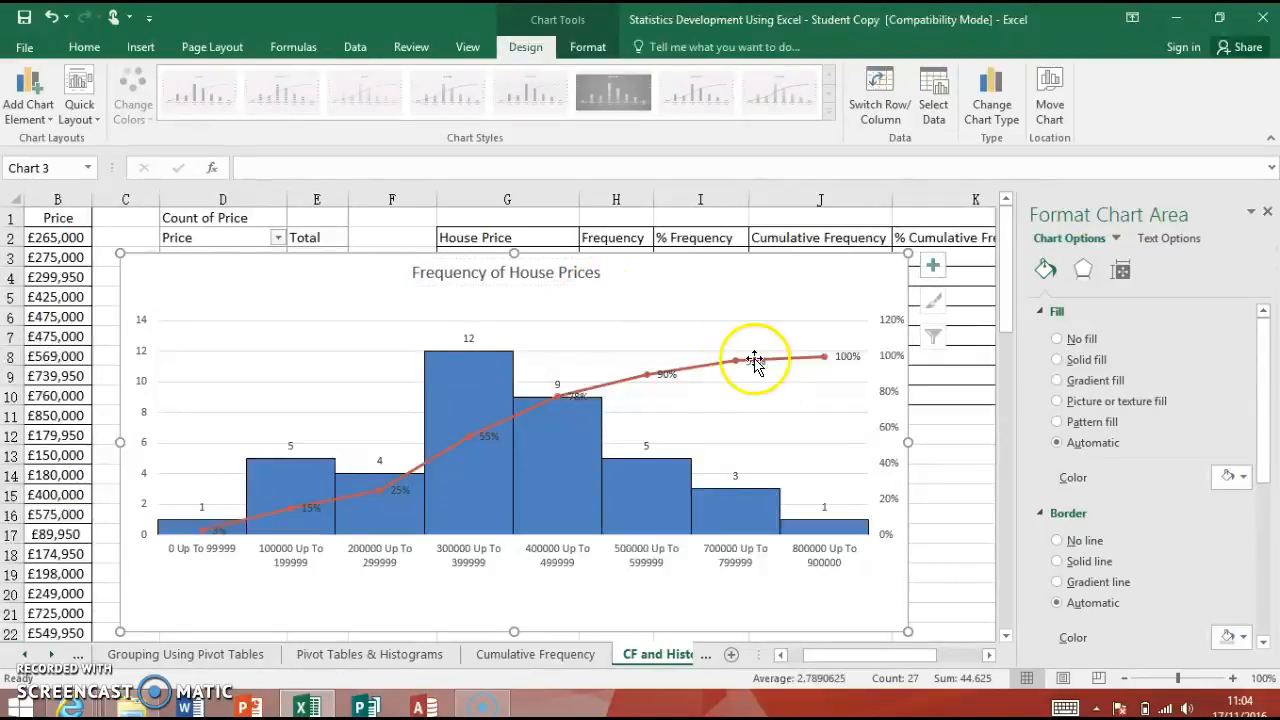
left_click(646, 329)
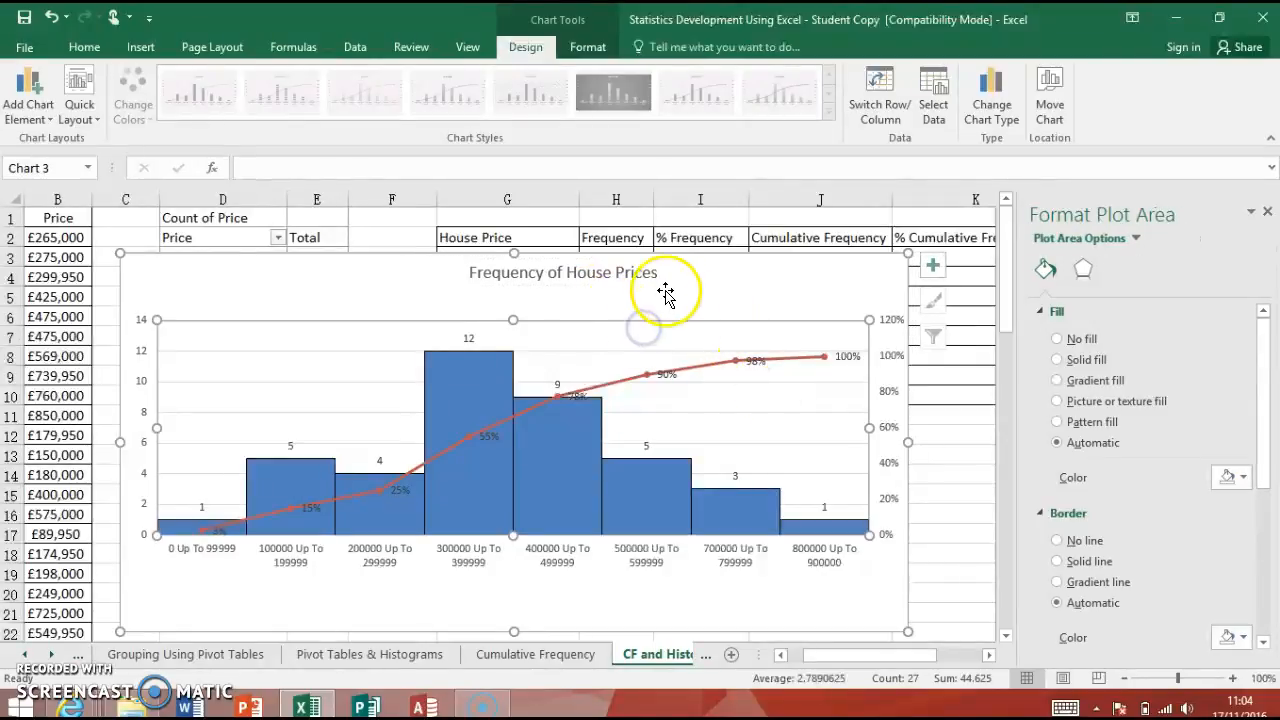
left_click(669, 289)
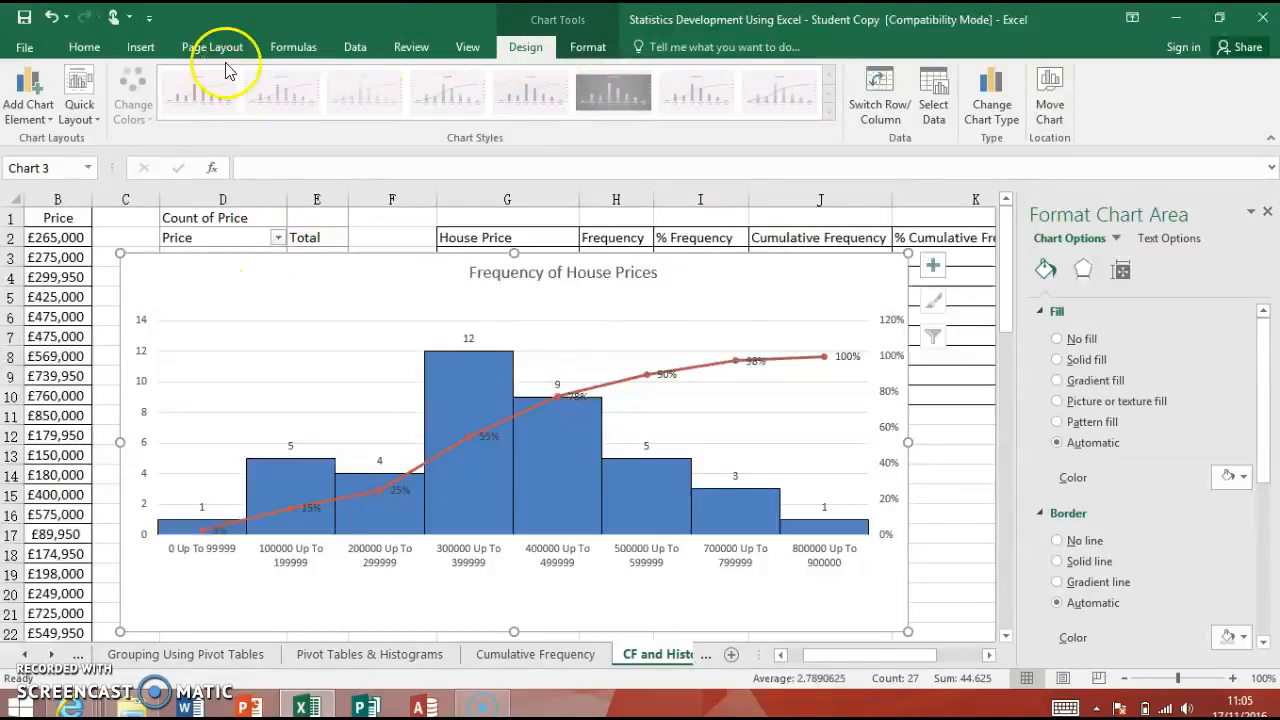
- Add axis titles to the chart and narrow the plot area from both sides to make room for them
left_click(931, 267)
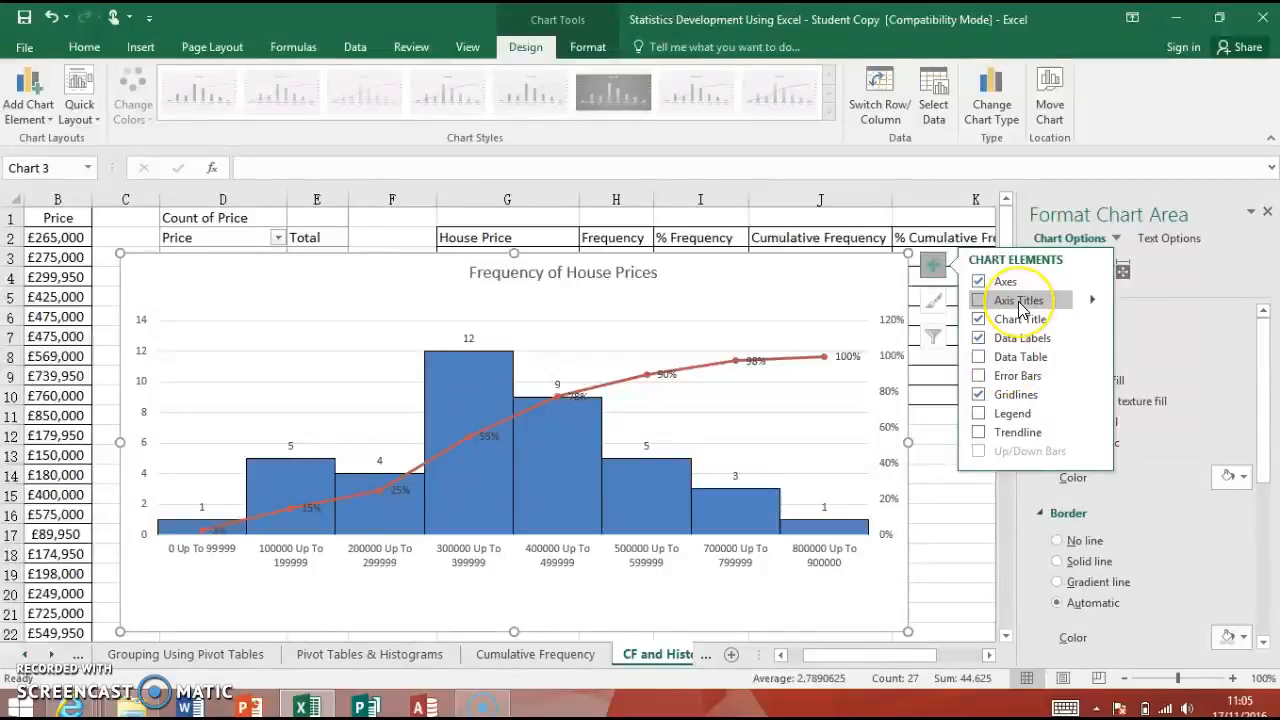
left_click(1019, 303)
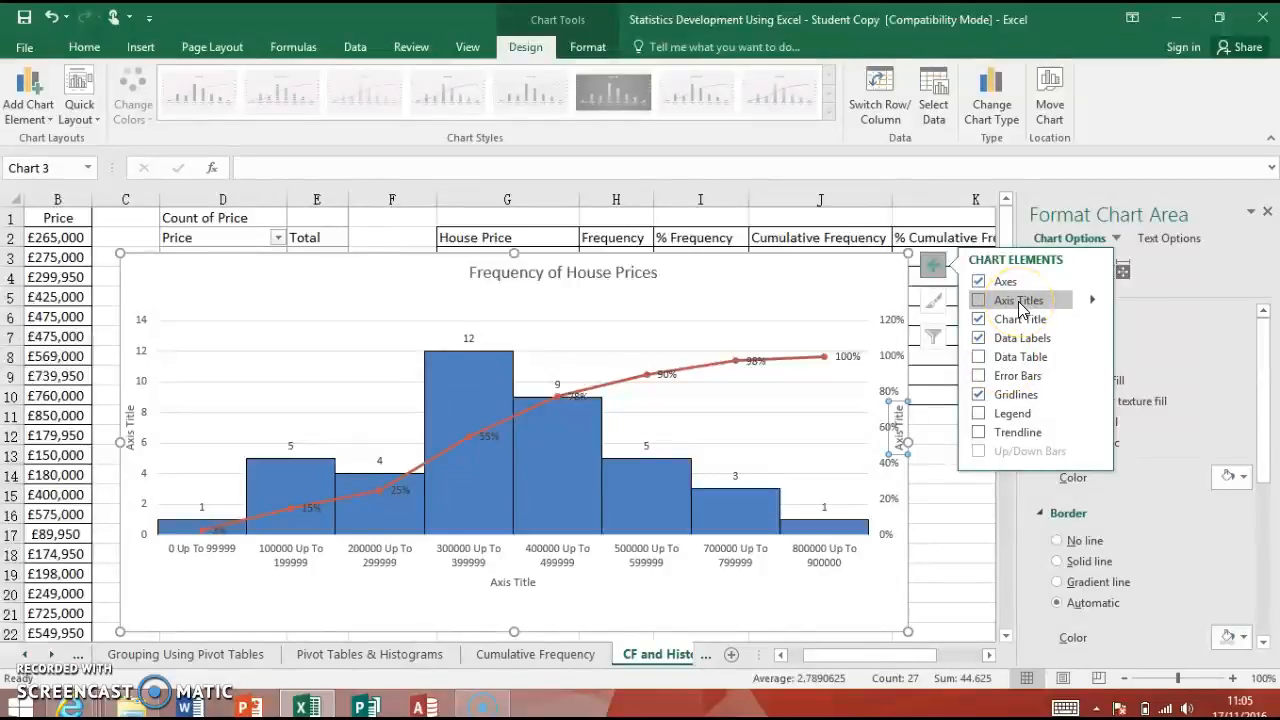
left_click(326, 345)
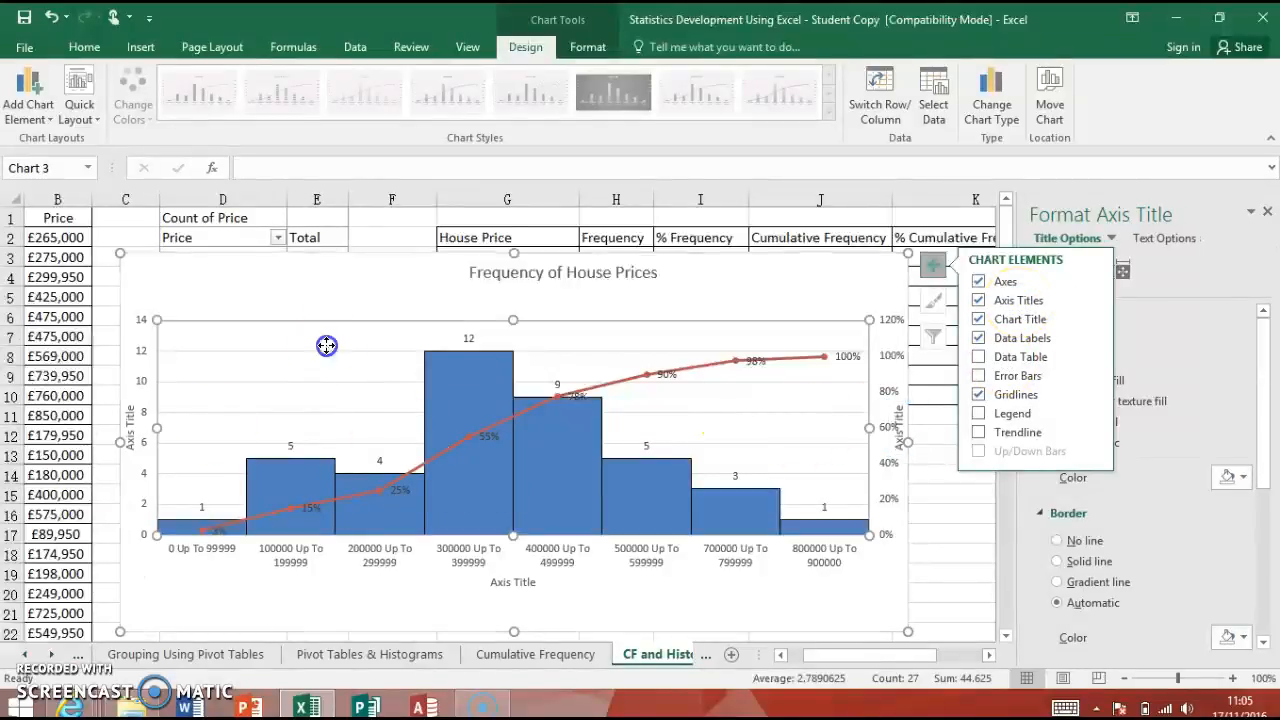
left_click_drag(155, 320, 184, 323)
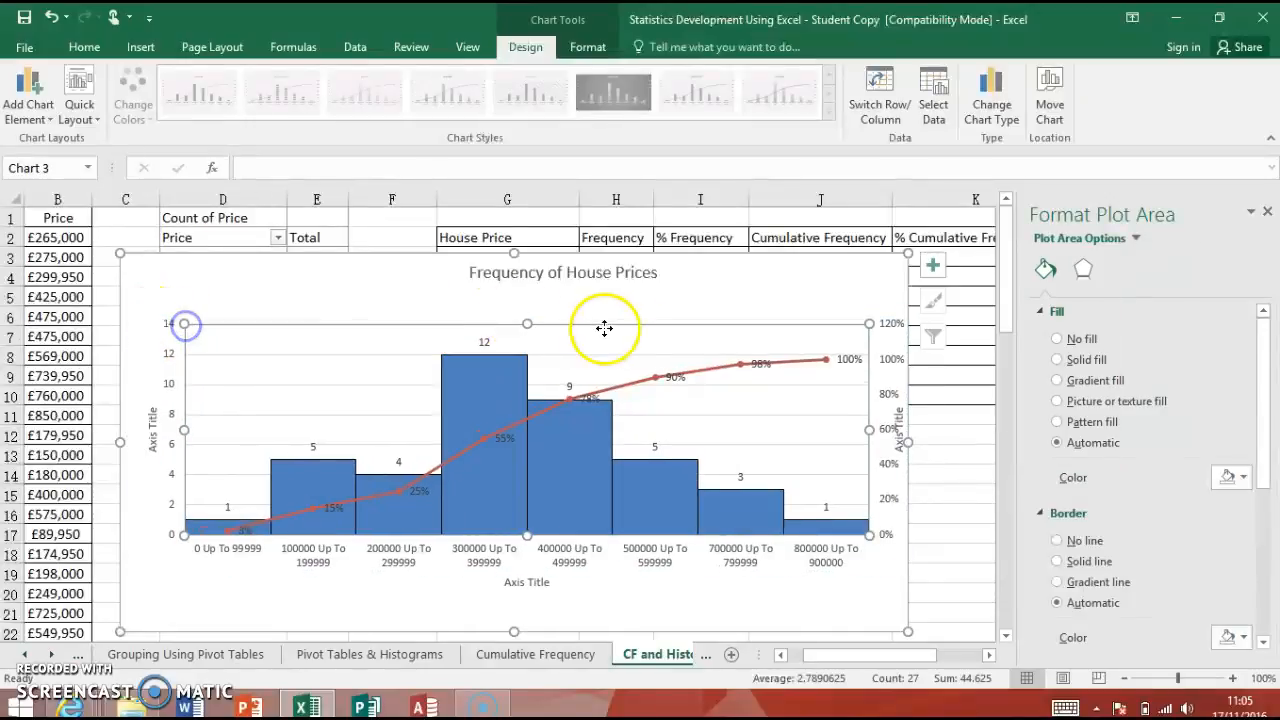
left_click_drag(868, 323, 818, 325)
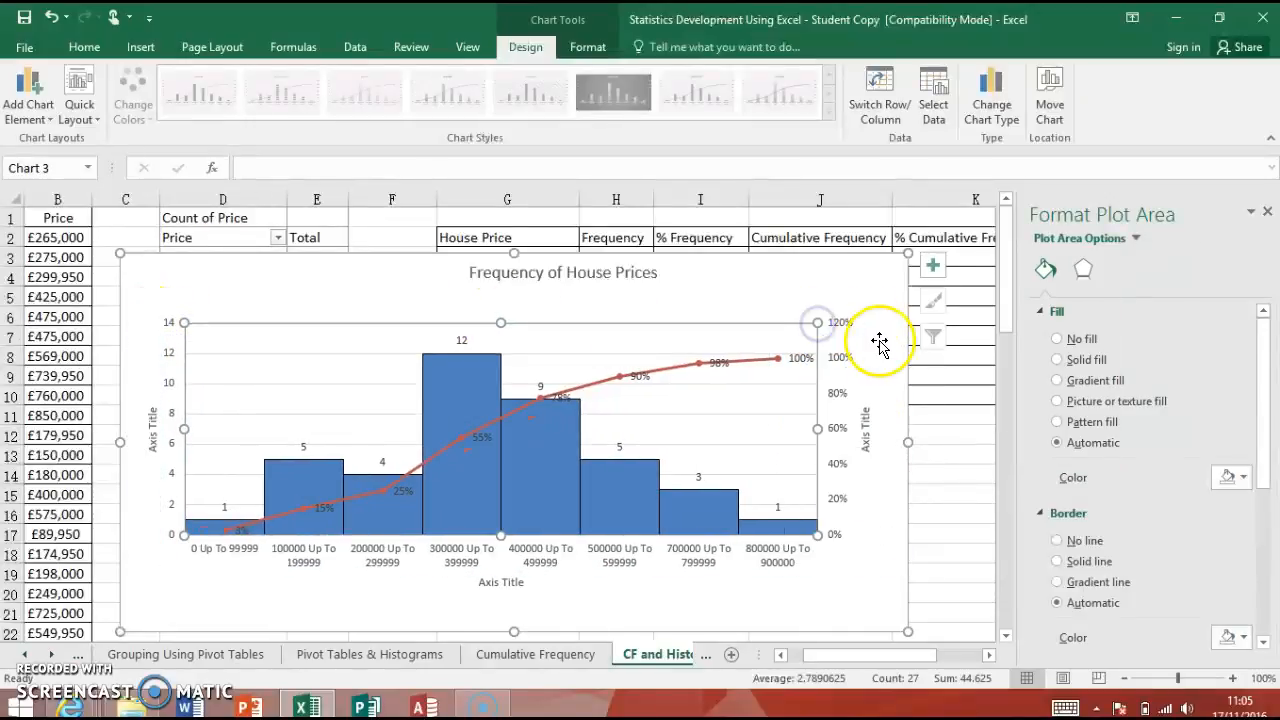
- Change the secondary vertical axis title to "% Cumulative Frequency"
left_click(869, 444)
double_click(869, 444)
left_click(869, 444)
left_click_drag(869, 444, 869, 421)
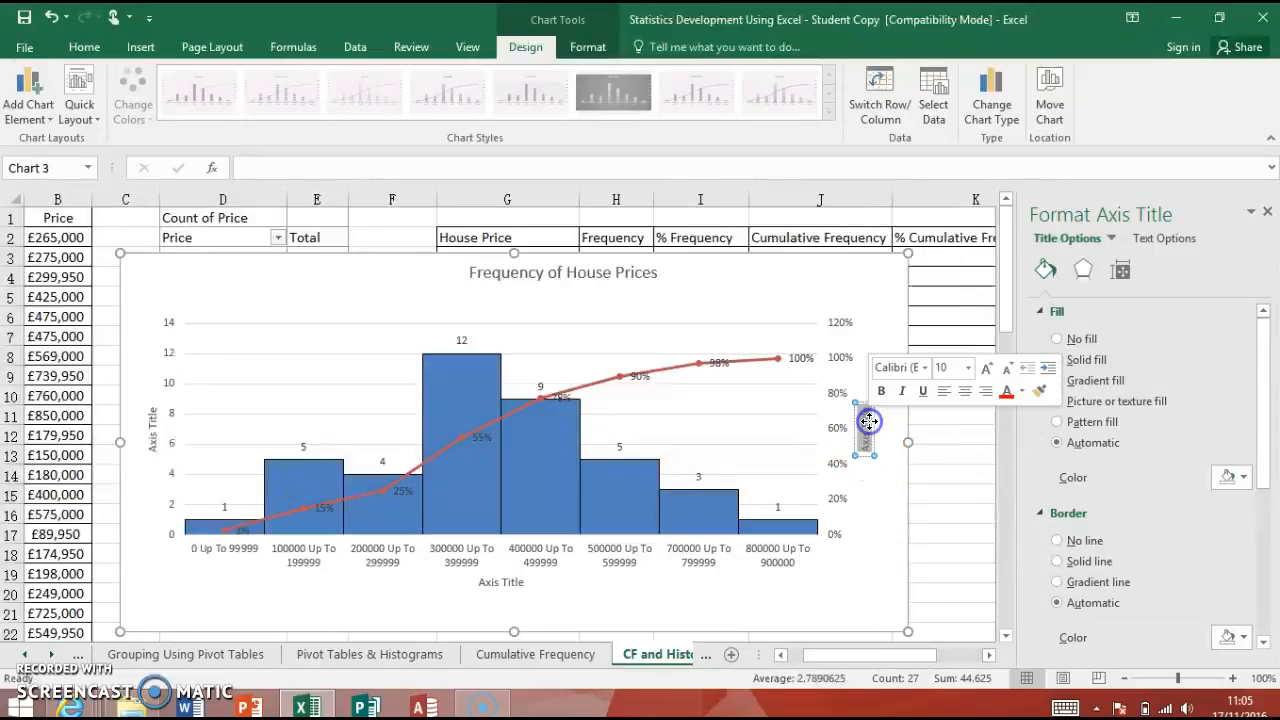
type("% Cumulative")
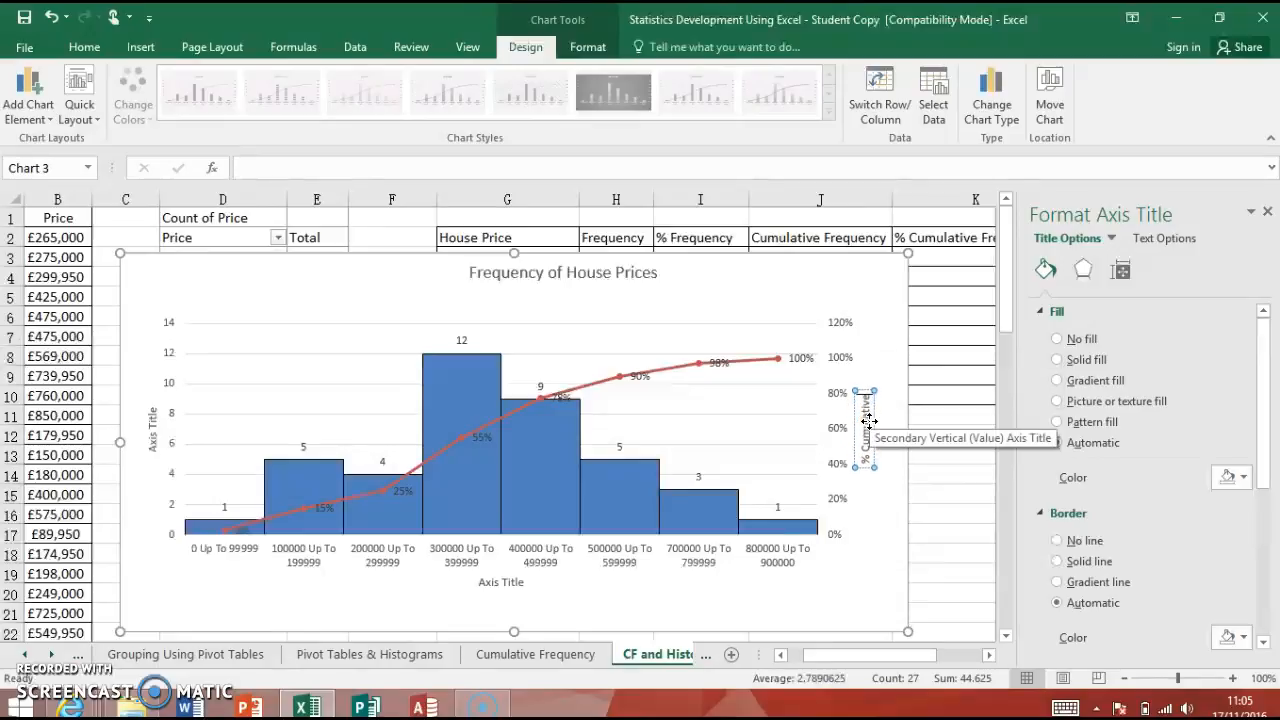
type(" Frequency")
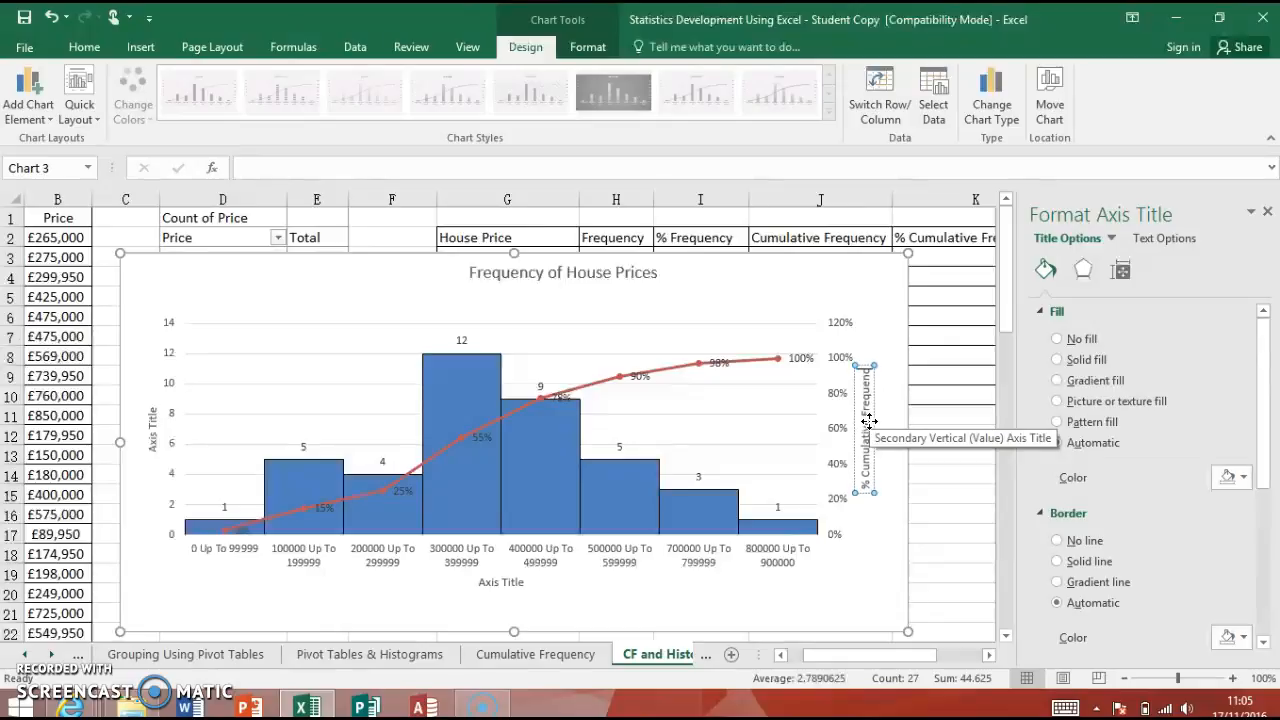
- Change the primary vertical axis title to "Frequency"
left_click(152, 437)
double_click(152, 440)
left_click_drag(152, 440, 152, 406)
type("Frequency")
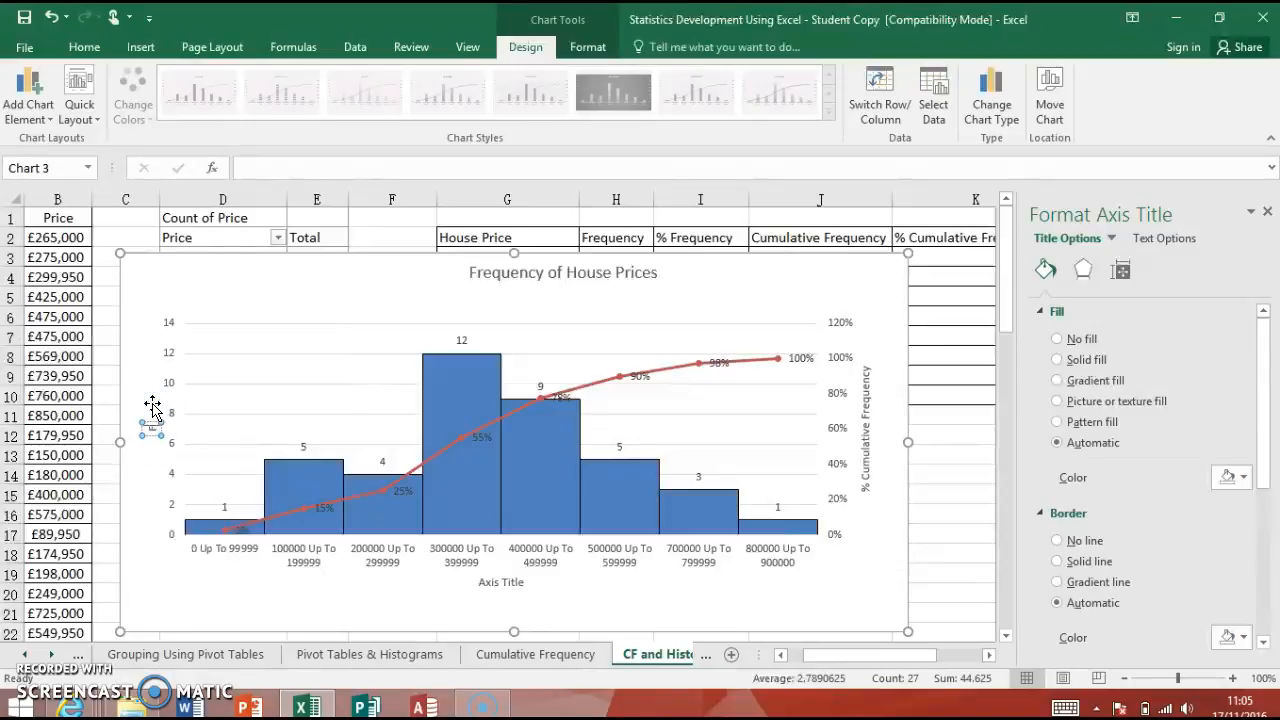
type("ncy")
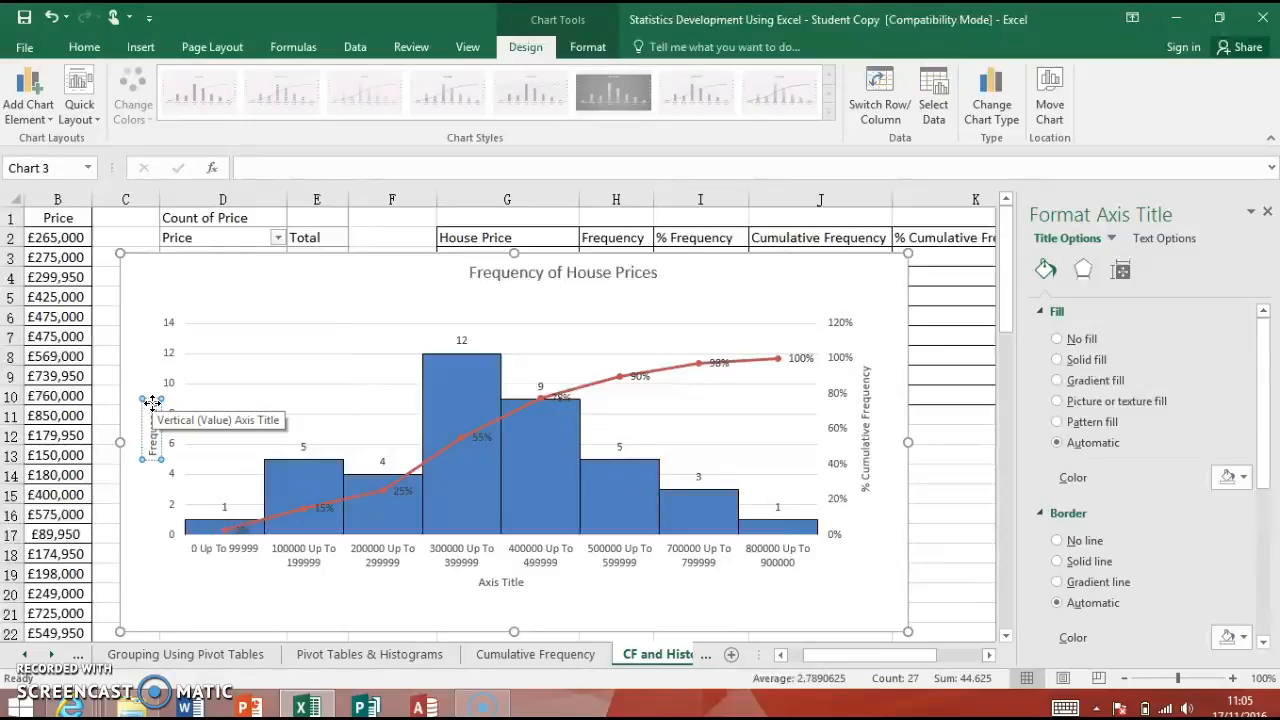
- Change the horizontal axis title to "House Price (£)"
left_click(494, 588)
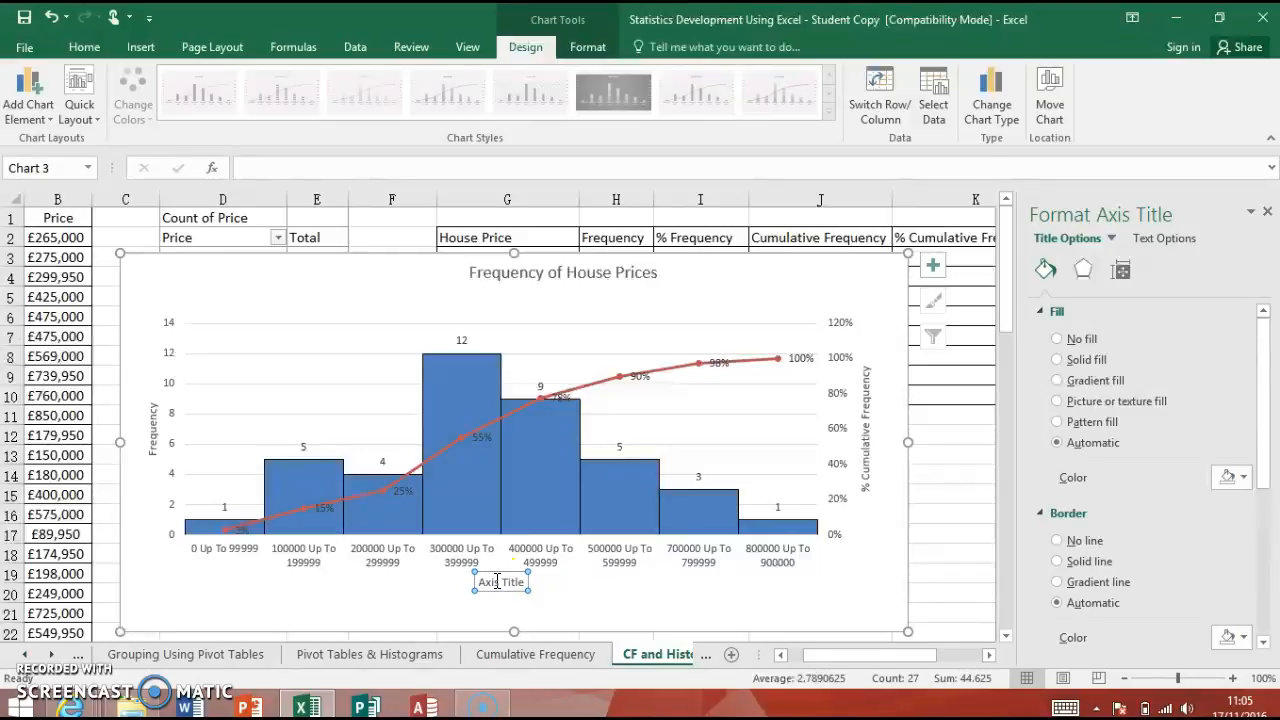
double_click(497, 582)
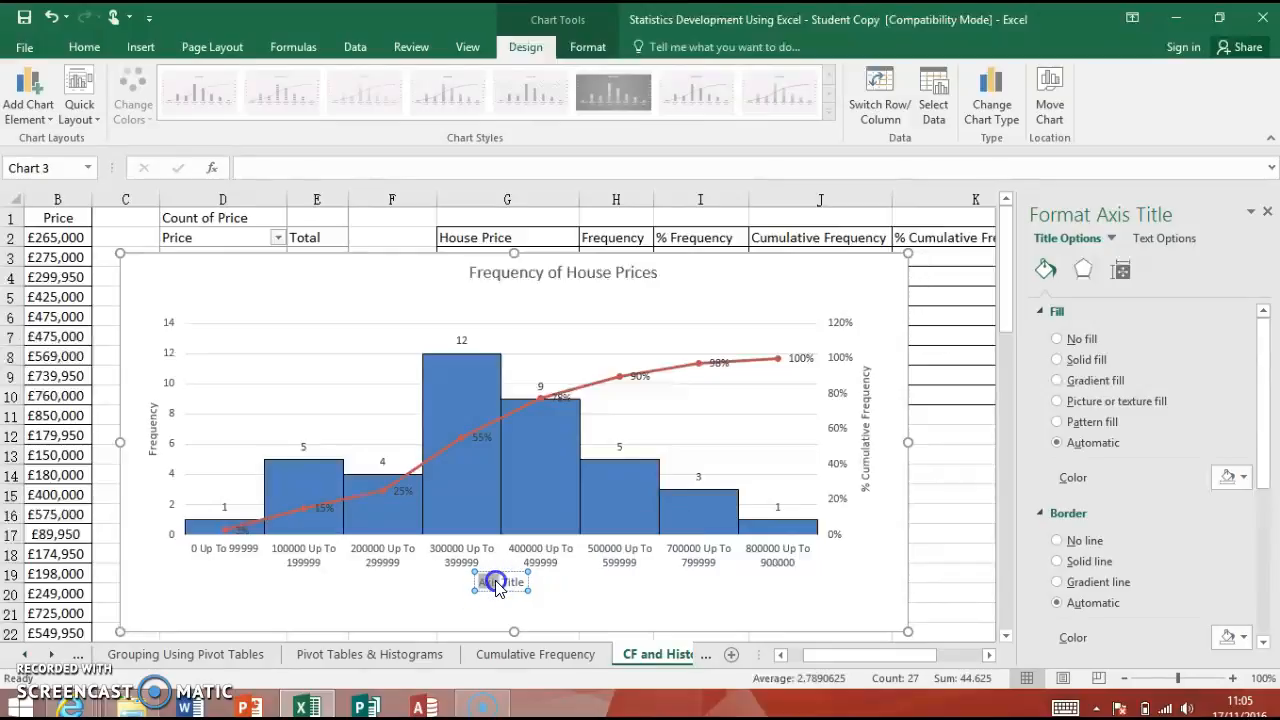
left_click_drag(497, 585, 545, 590)
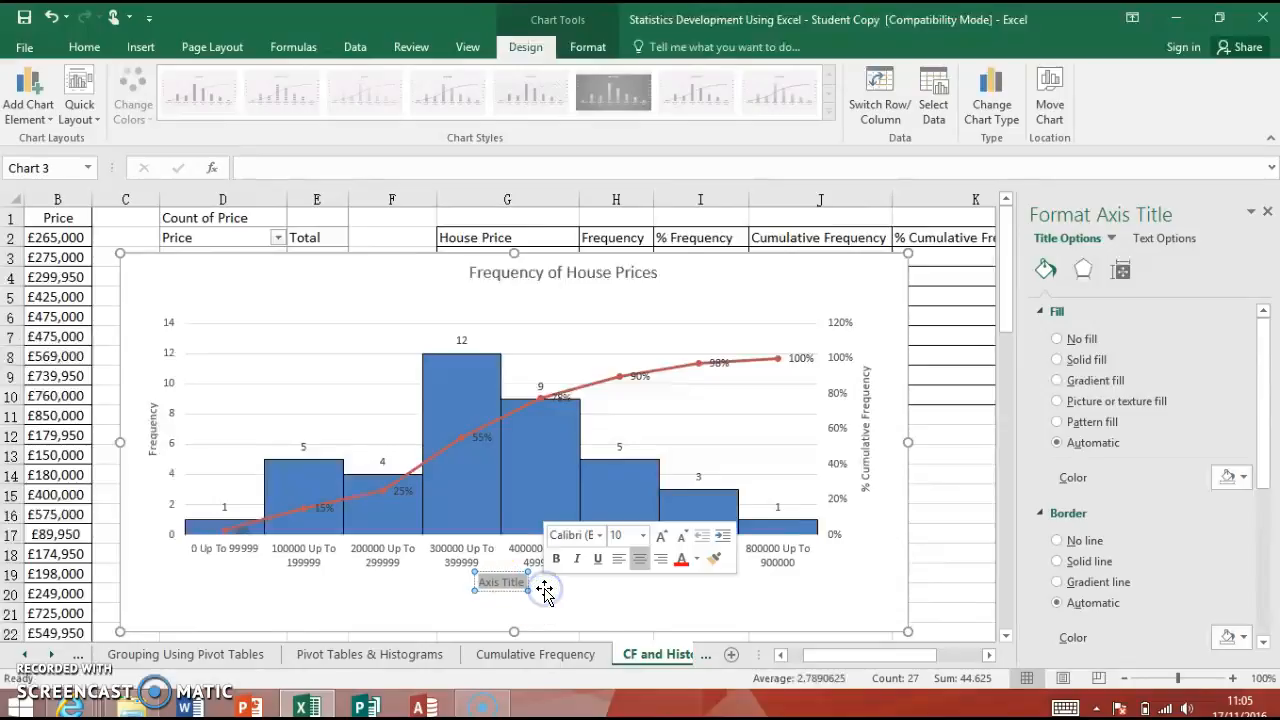
type("House Pri")
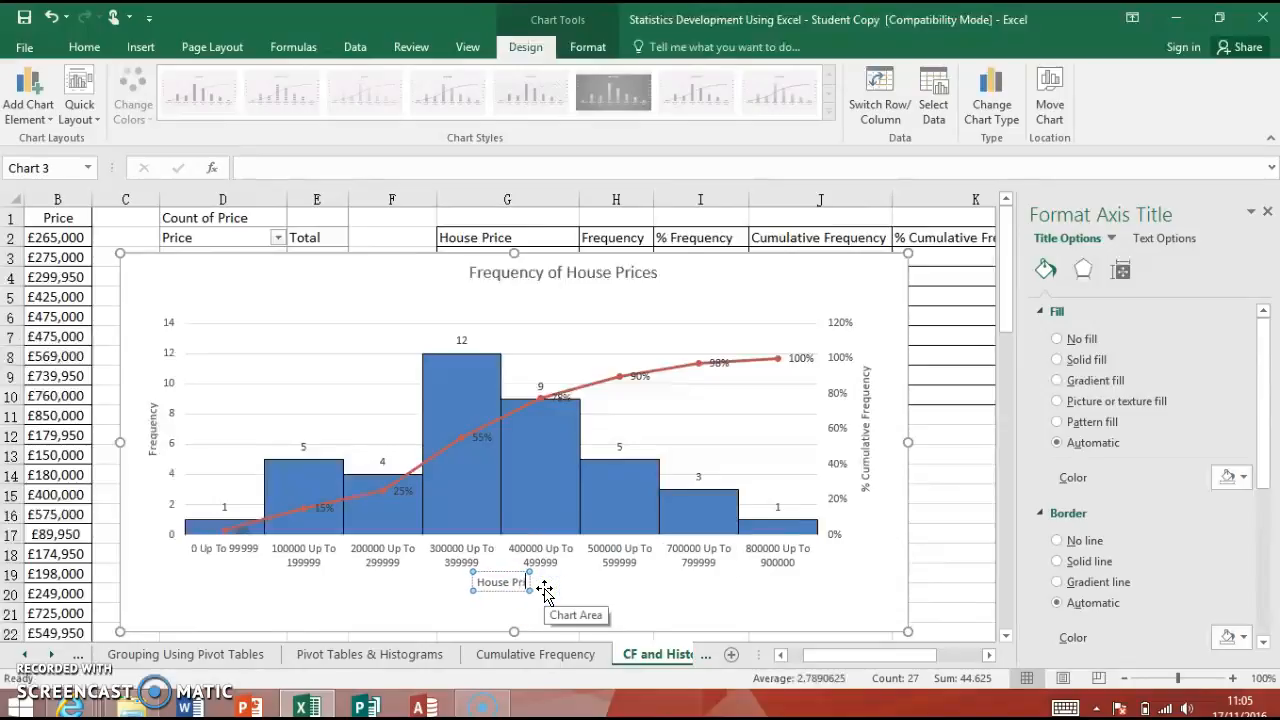
type("ce 9£)")
key("BackSpace")
key("BackSpace")
key("BackSpace")
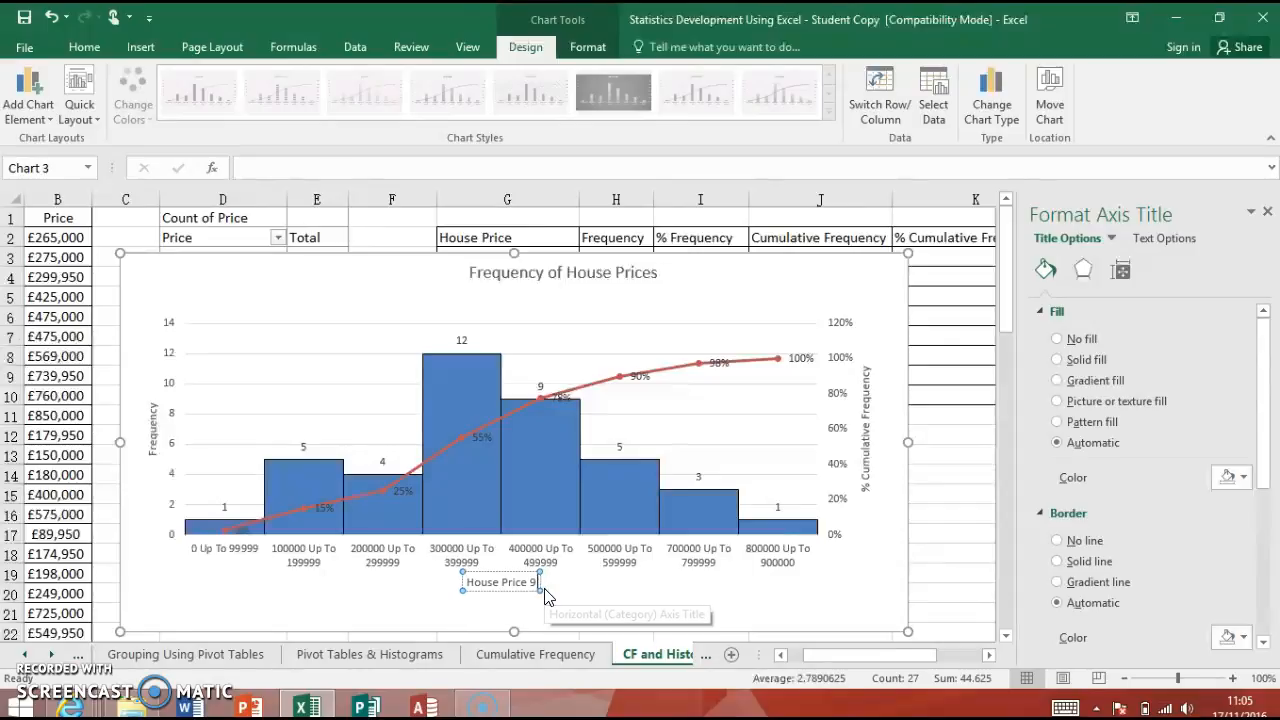
type("(")
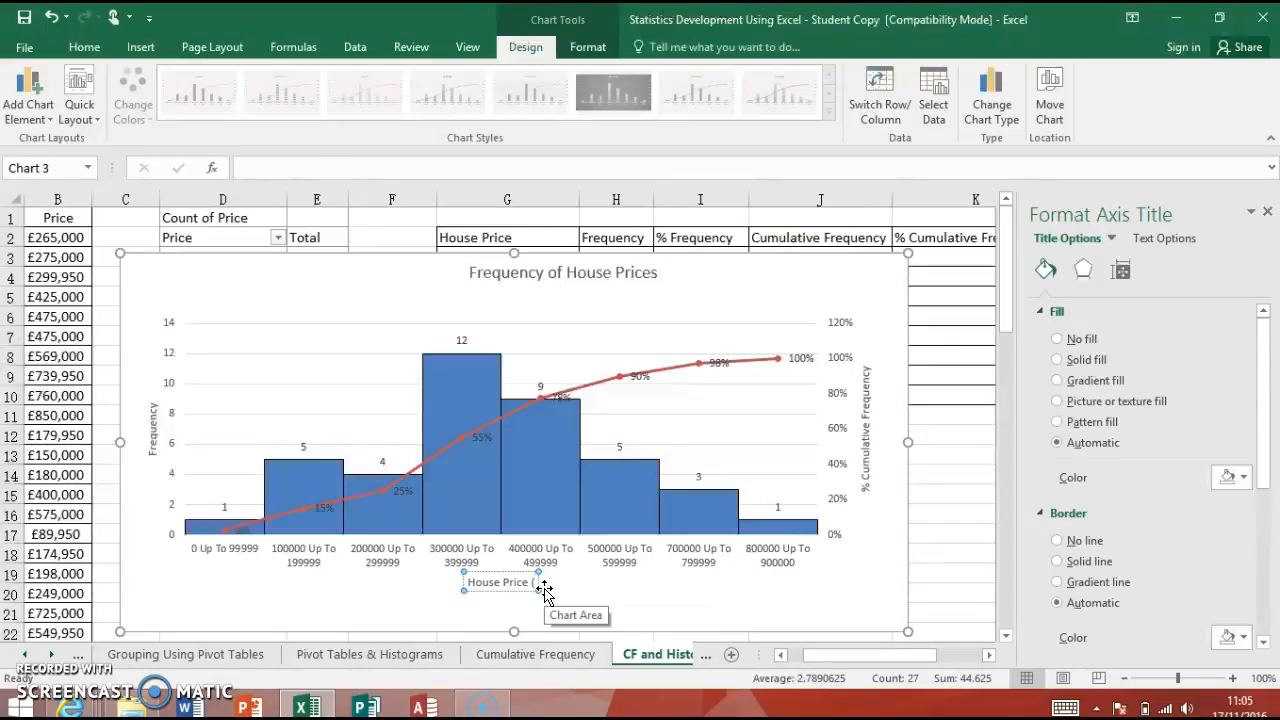
type("£")
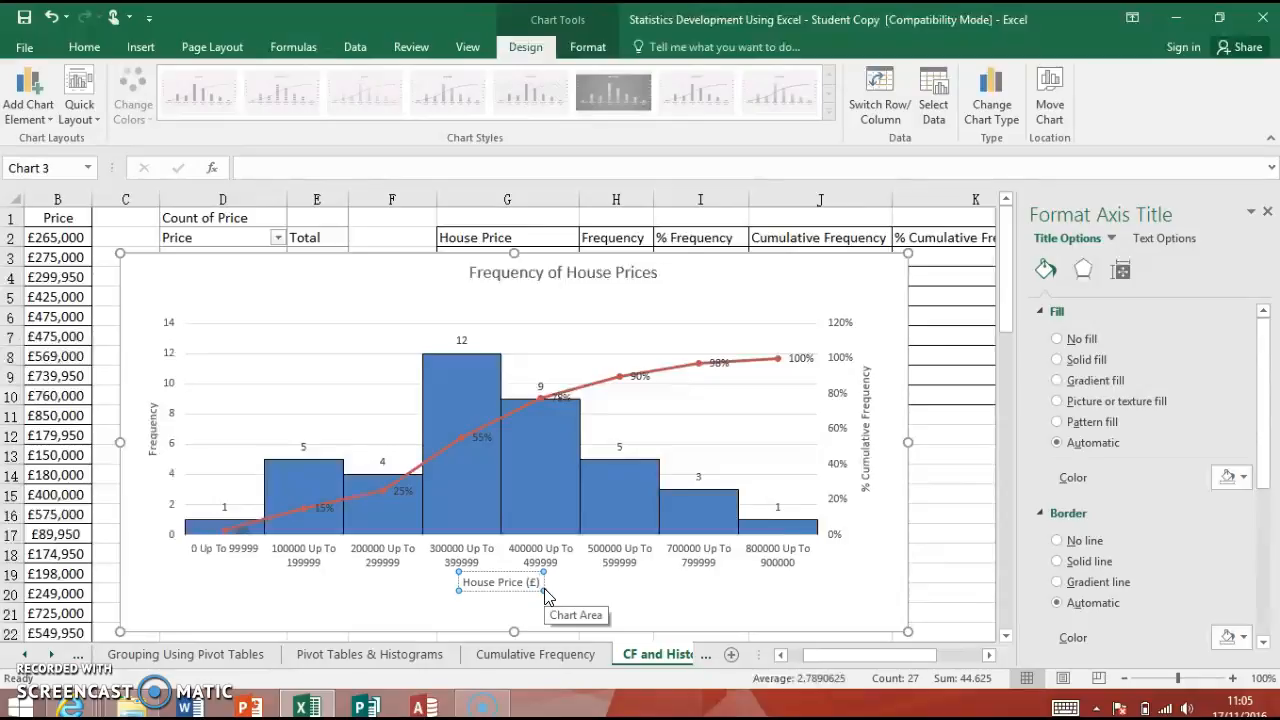
- Enlarge the chart from its upper-right corner and move its title to the left above the plot area
left_click(732, 591)
left_click_drag(908, 256, 970, 230)
left_click(822, 562)
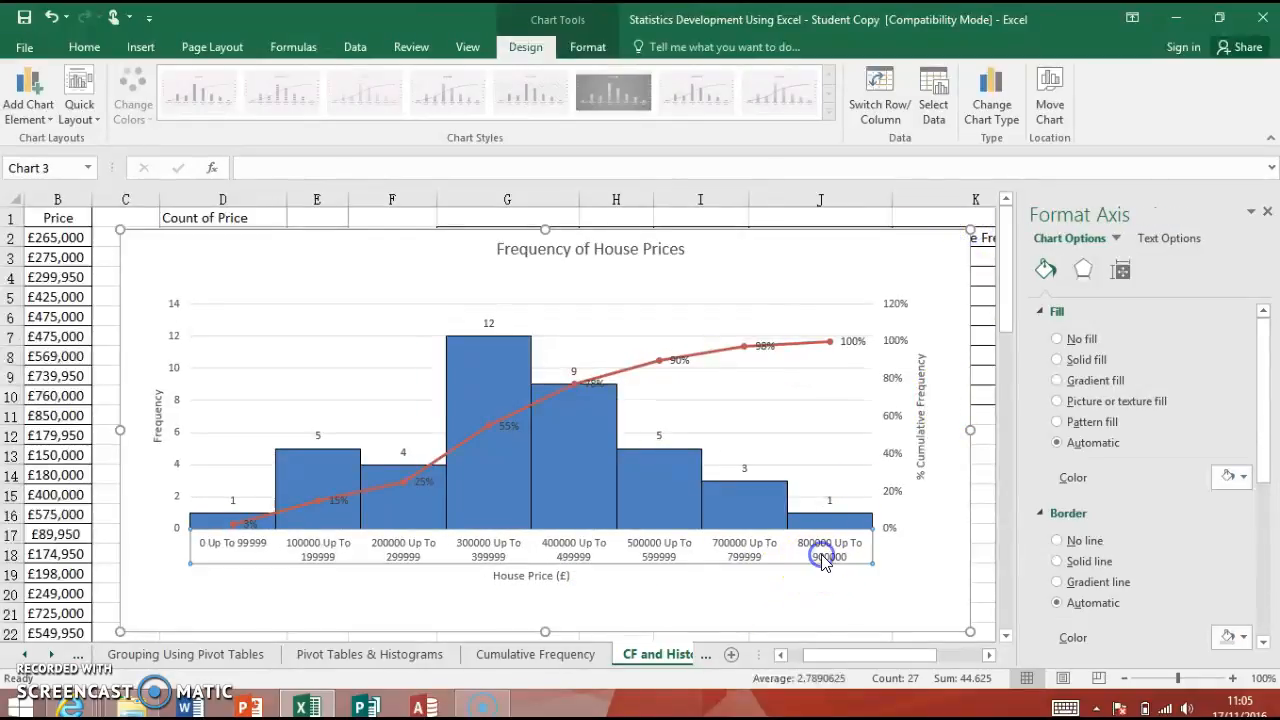
left_click(588, 254)
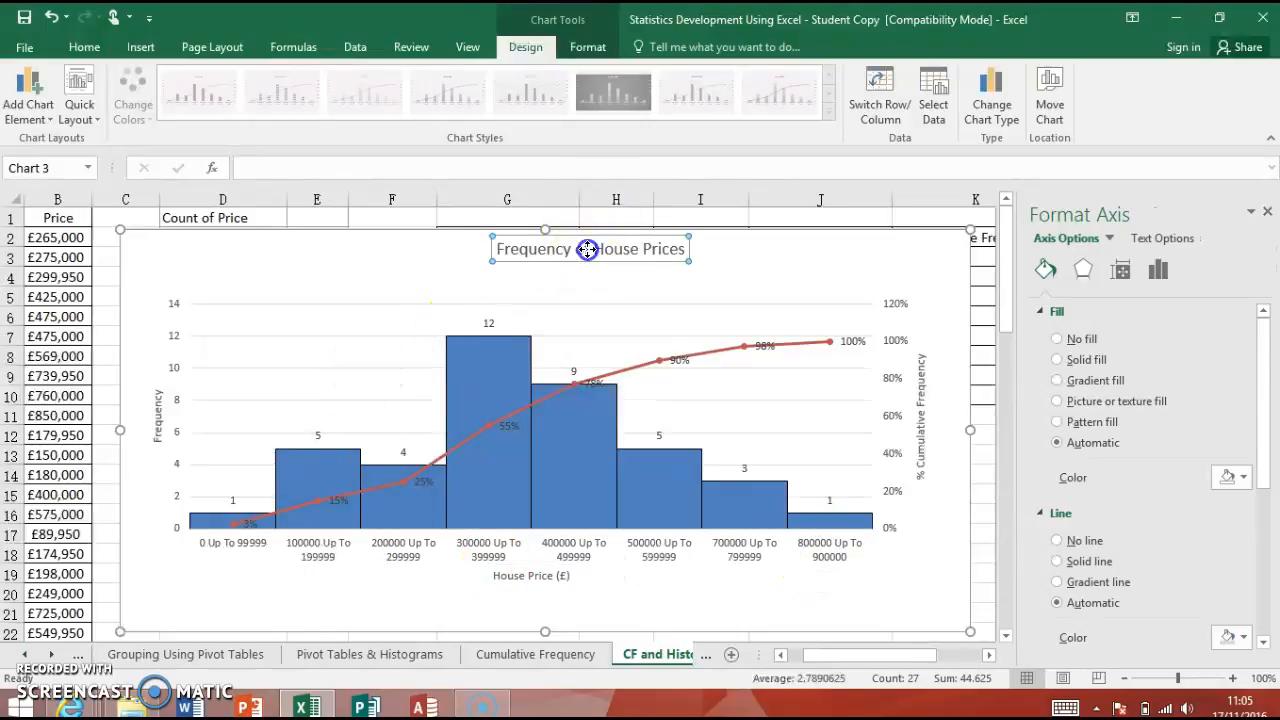
- Select the plot area and close the formatting pane beside the worksheet
left_click(686, 362)
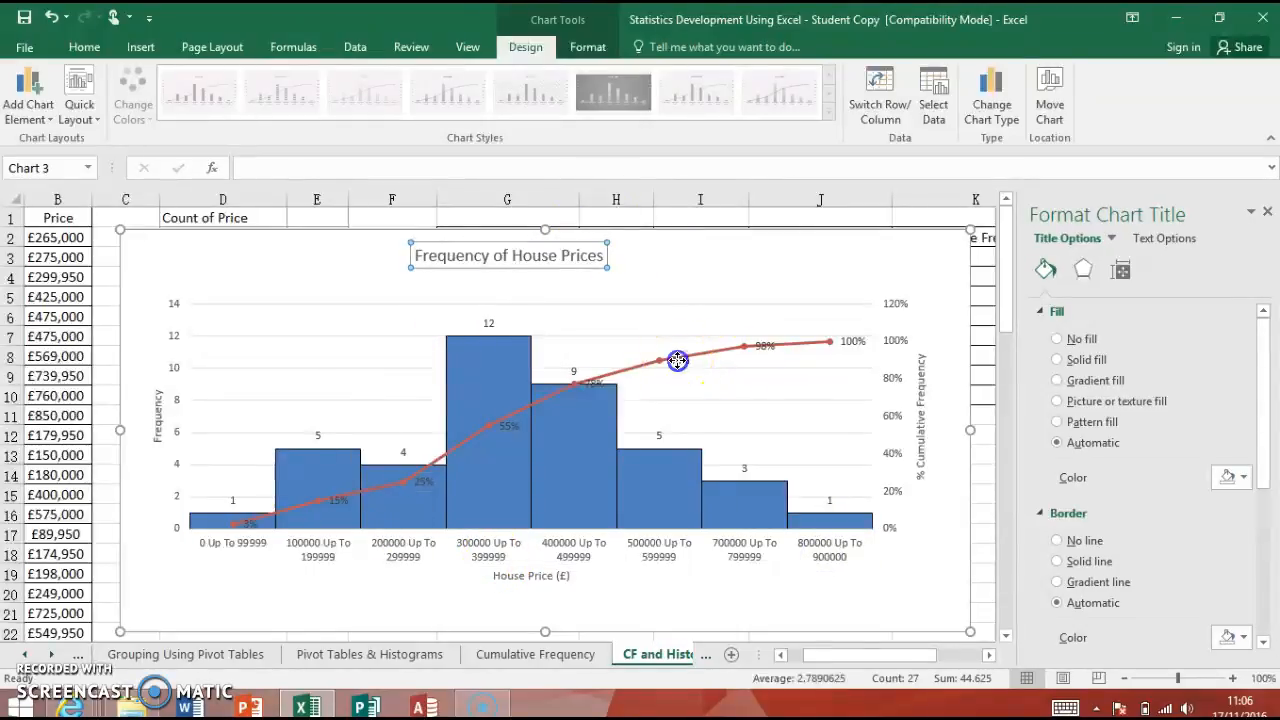
left_click(727, 399)
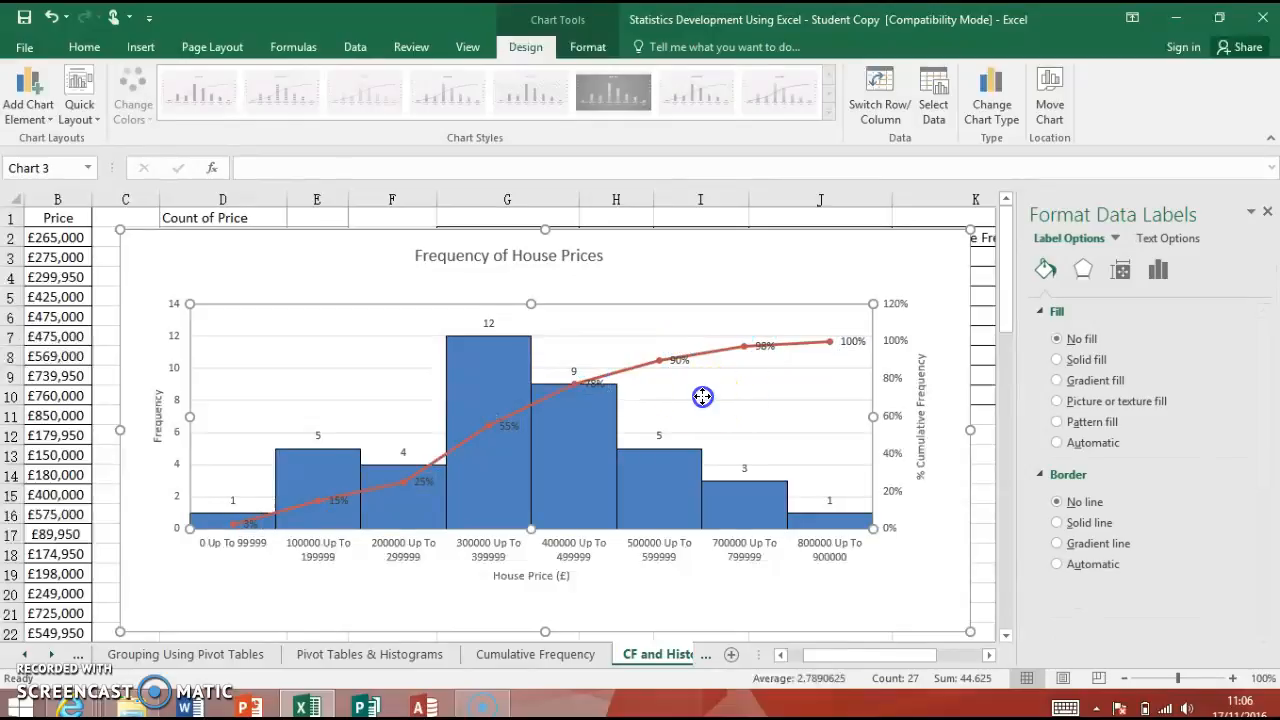
left_click(1263, 207)
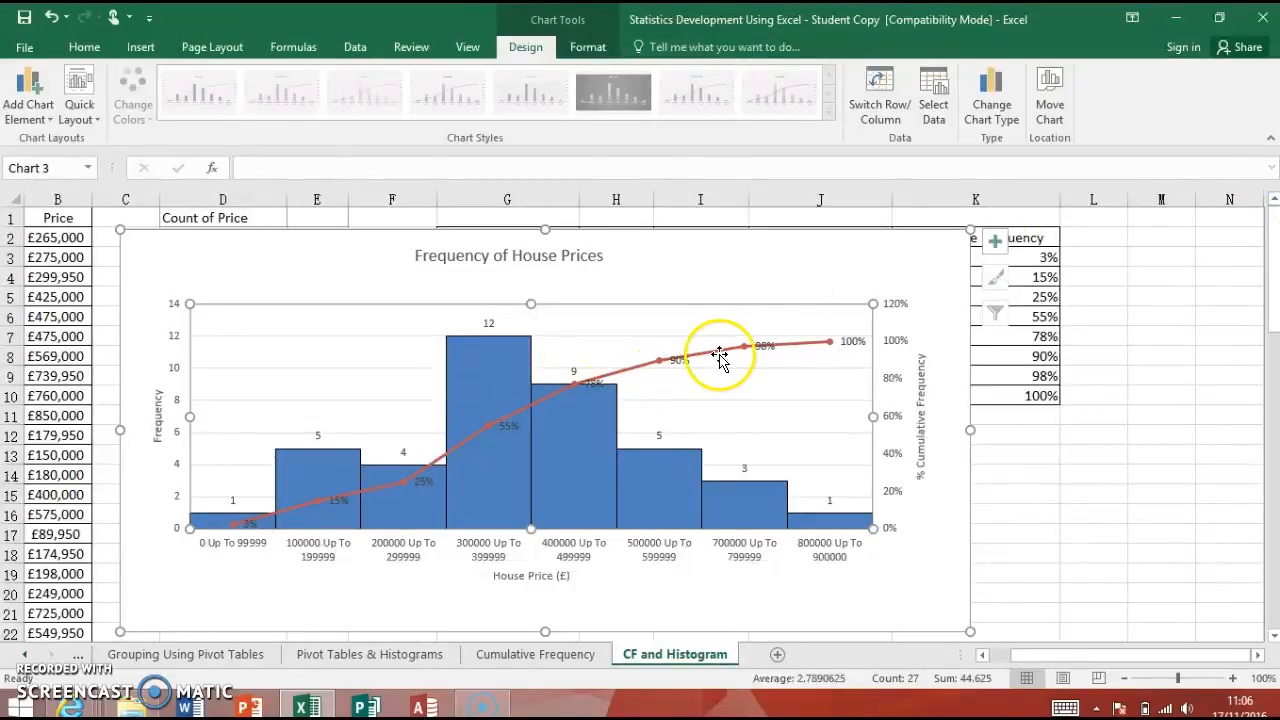
left_click(679, 362)
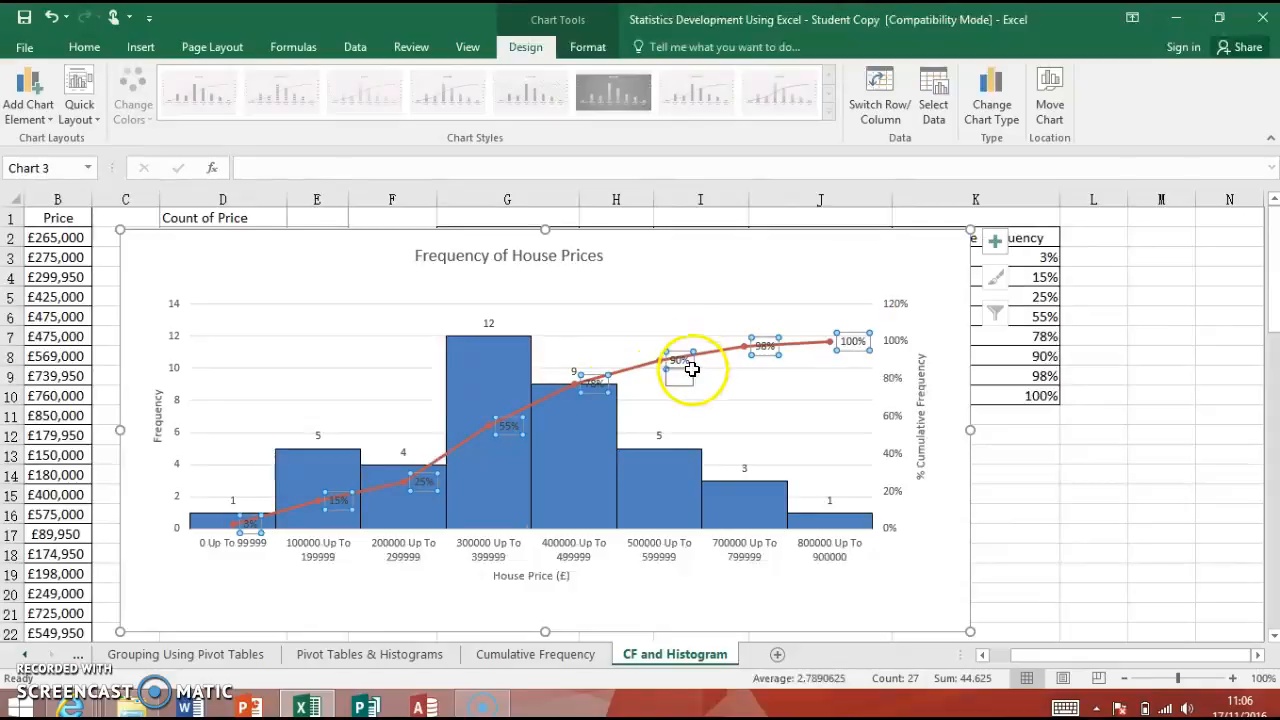
left_click(708, 400)
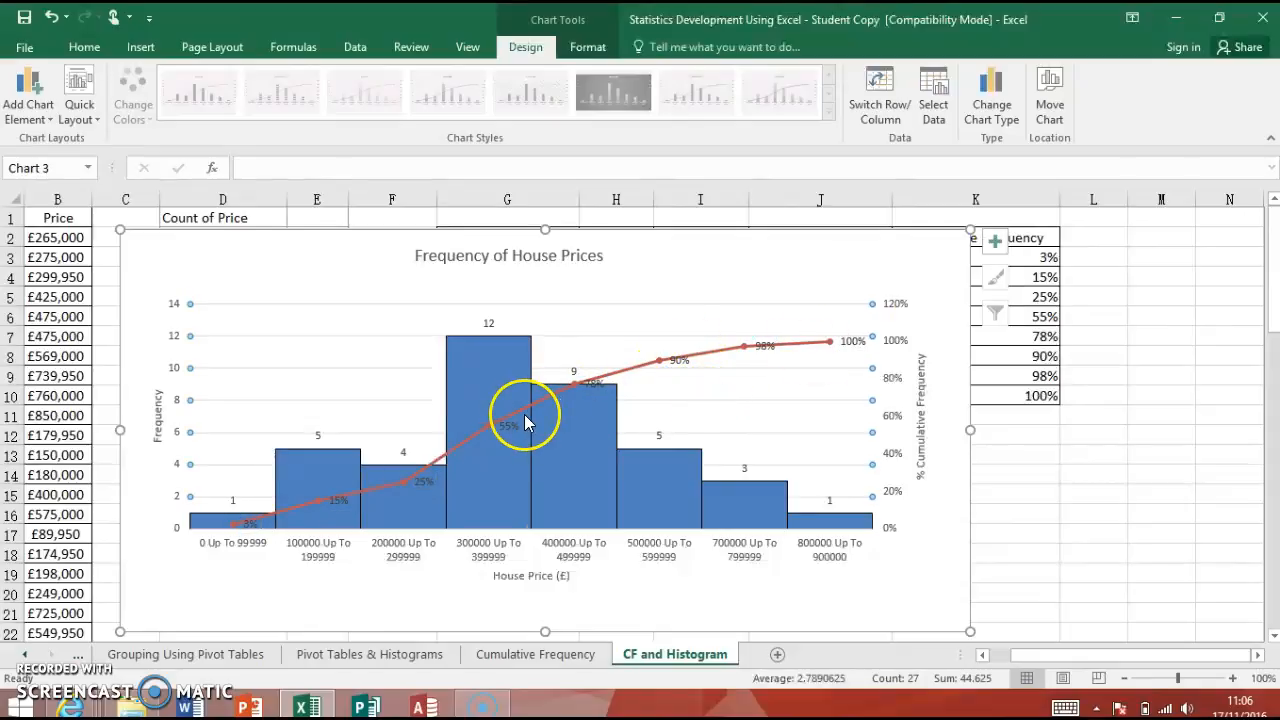
left_click(218, 430)
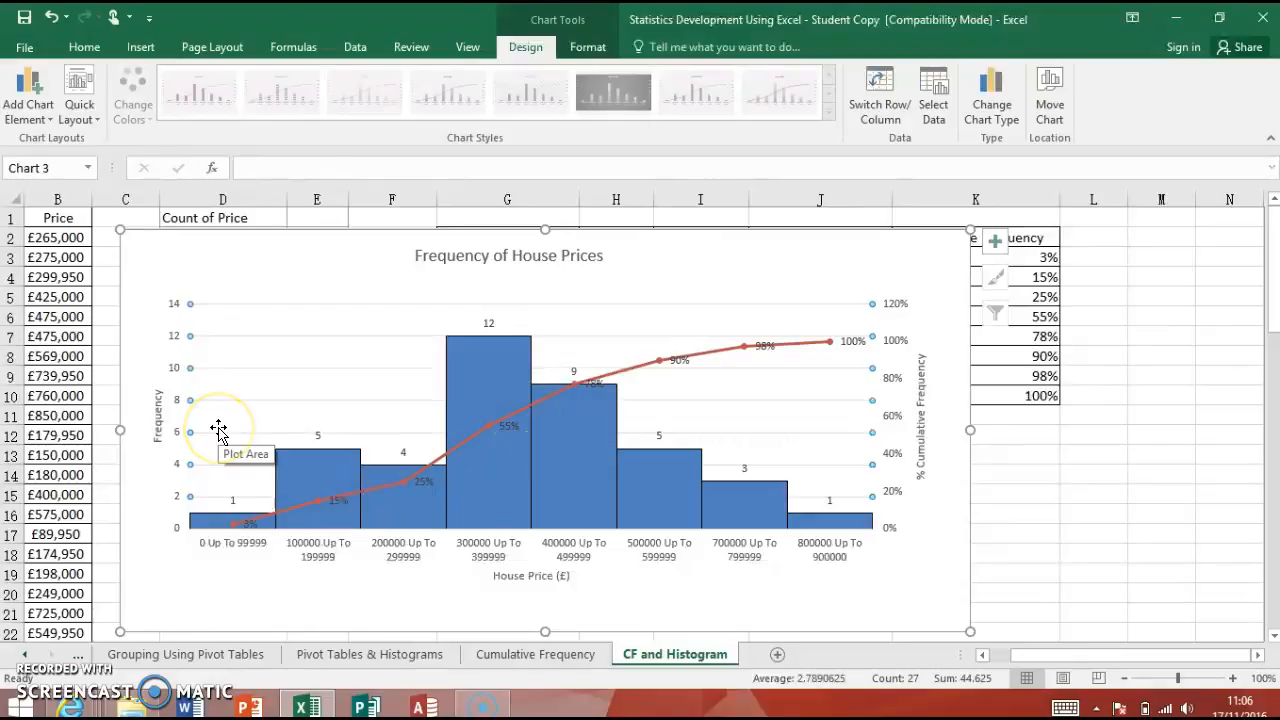